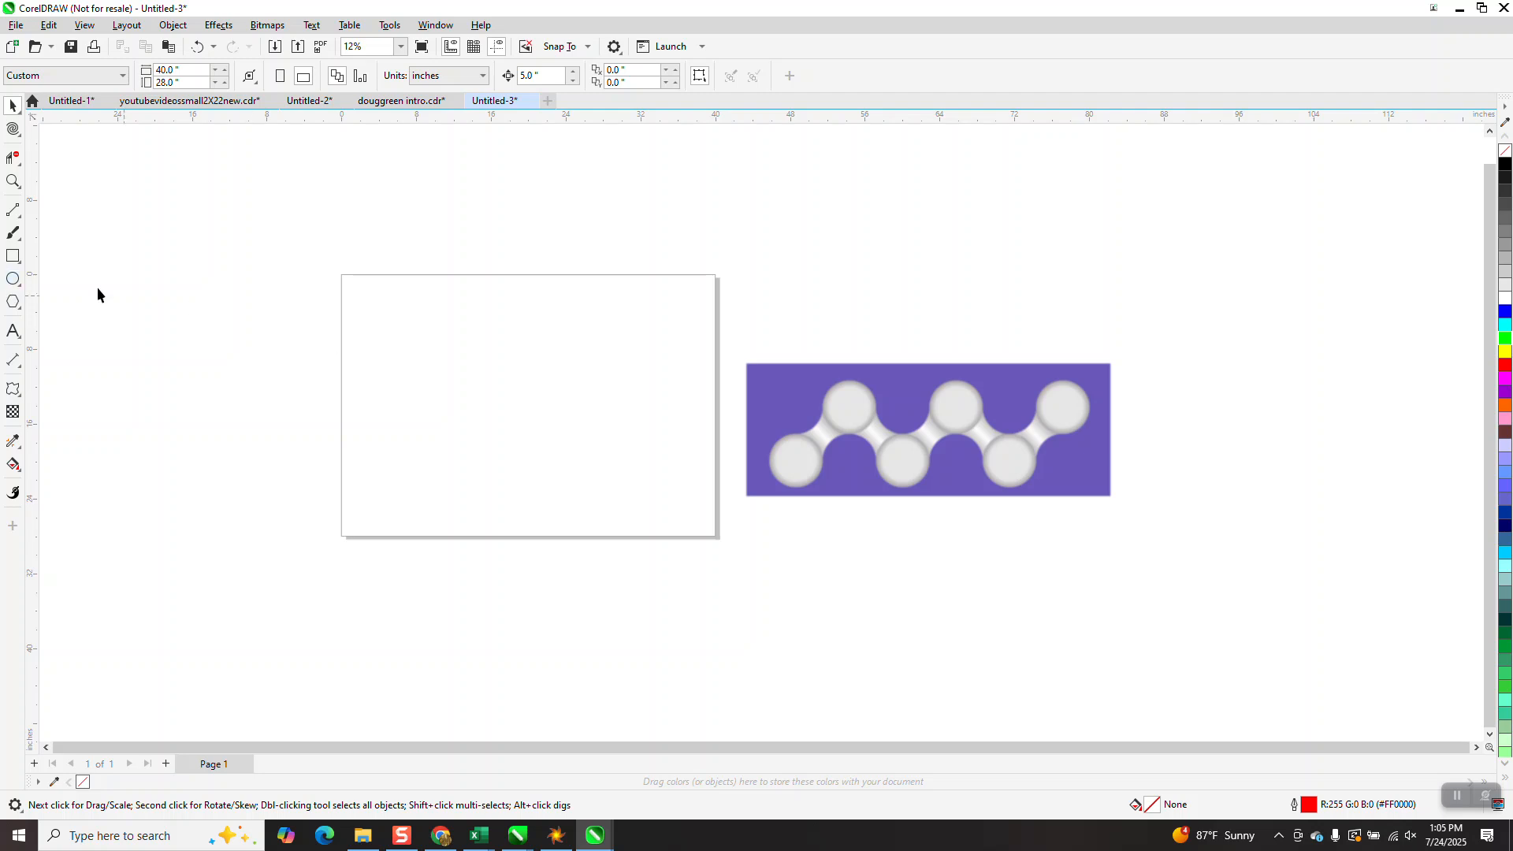
# Step: Draw a circle in the upper-left part of the page and set its diameter to 3 inches
pyautogui.click(12, 279)
pyautogui.moveTo(416, 333); pyautogui.dragTo(471, 389)
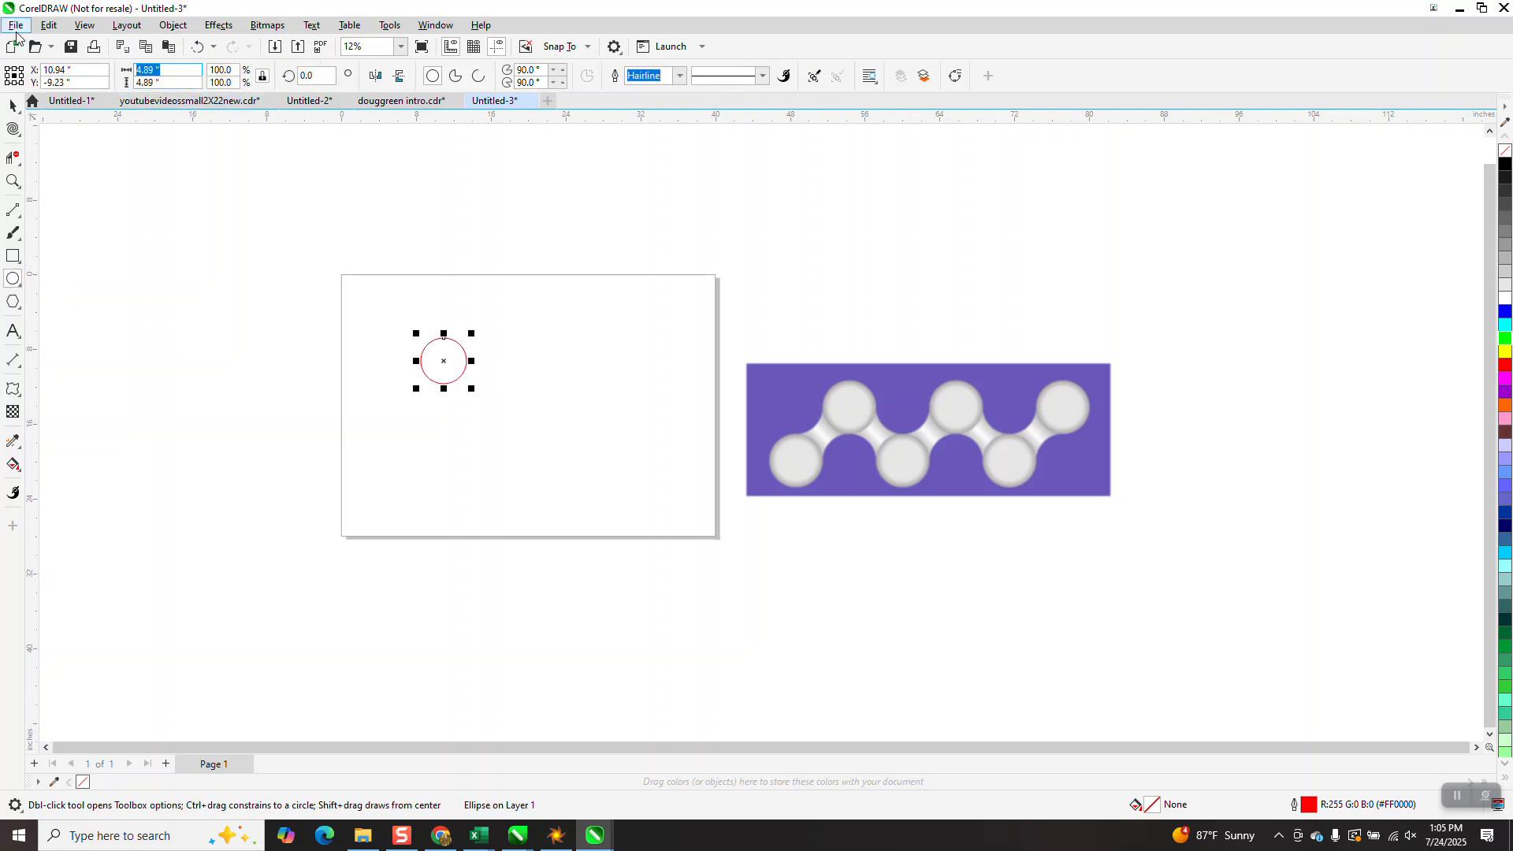
pyautogui.write('3')
pyautogui.press('Return')
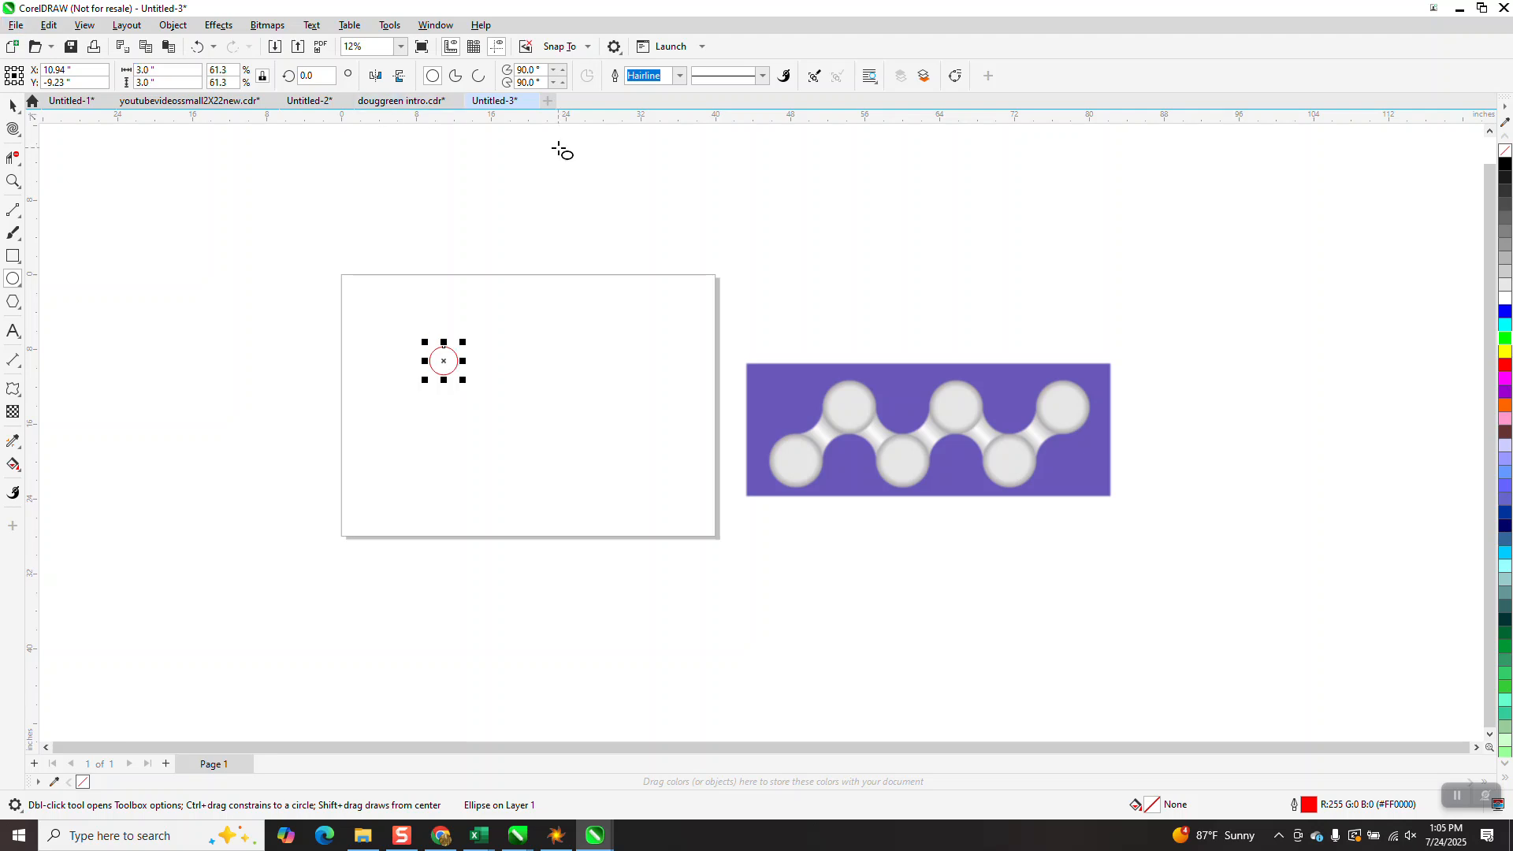
# Step: Set the nudge distance to 2.99 inches and move the circle lower on the page
pyautogui.click(13, 104)
pyautogui.click(564, 145)
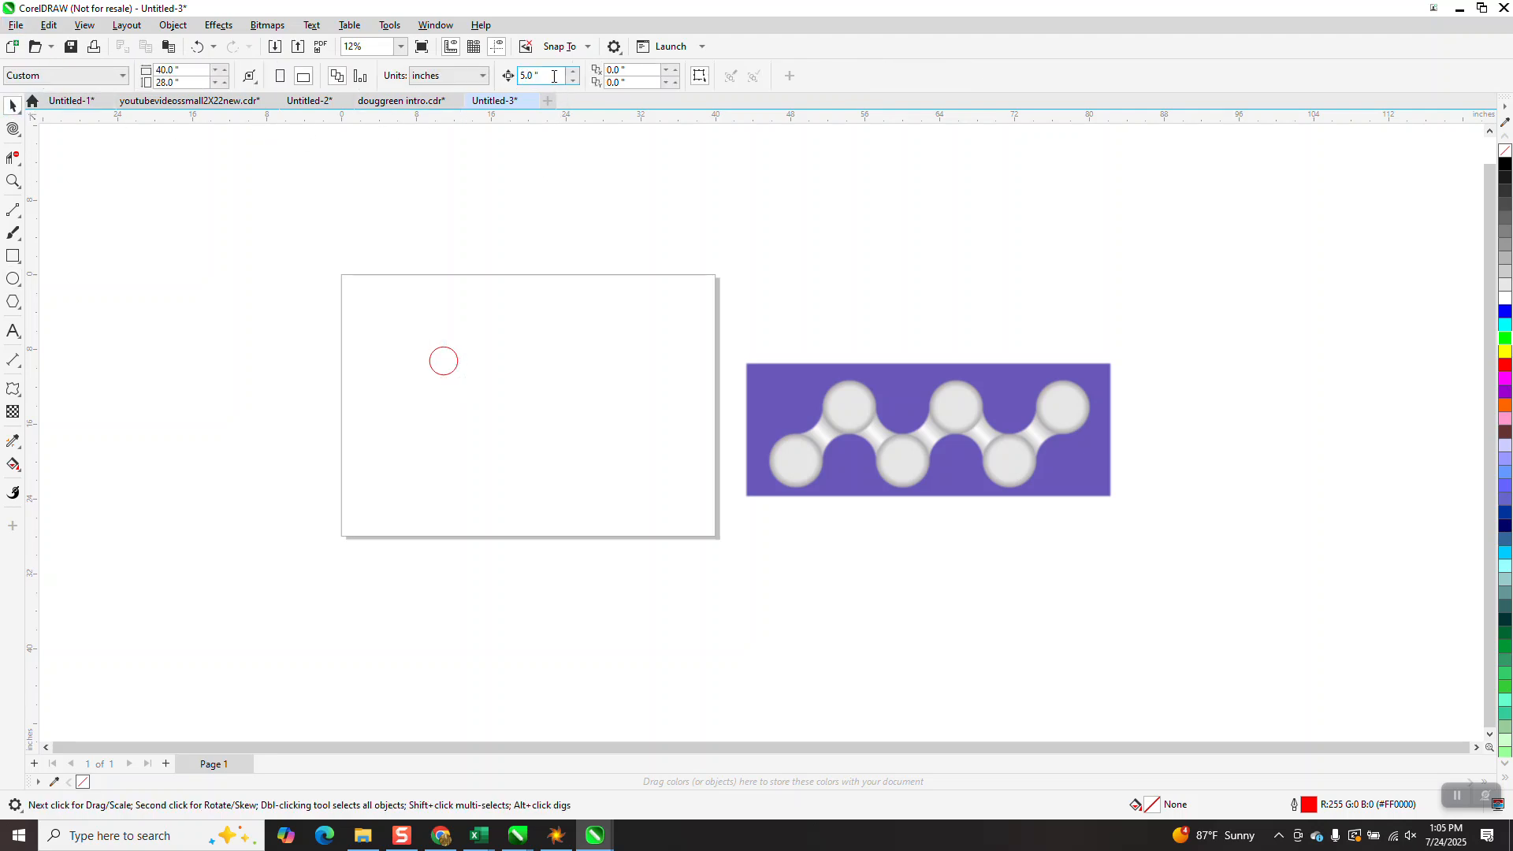
pyautogui.write('2.99')
pyautogui.press('Return')
pyautogui.moveTo(445, 369); pyautogui.dragTo(430, 422)
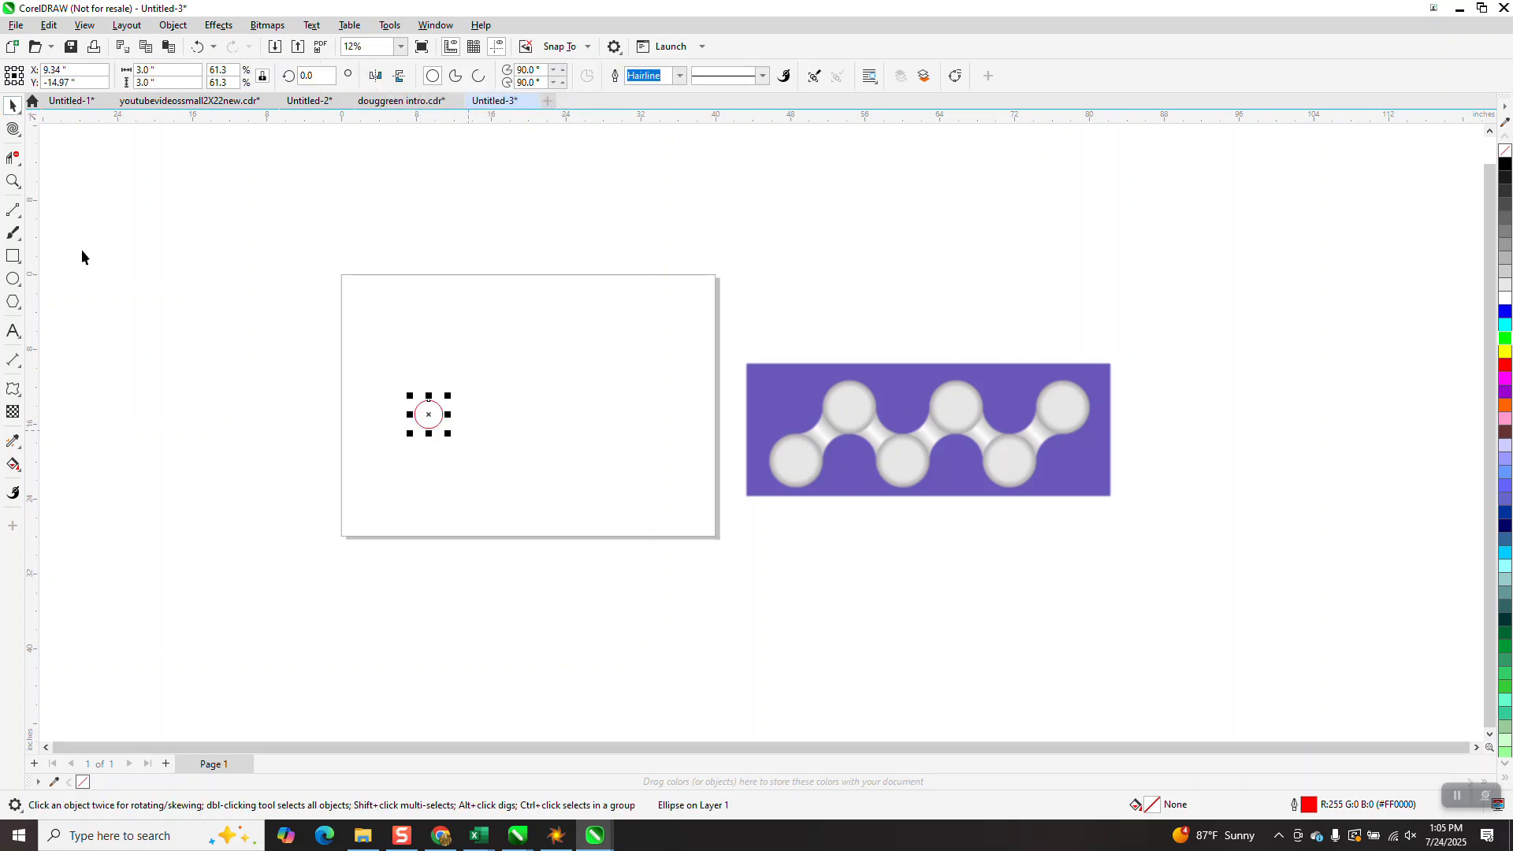
# Step: Duplicate the circle five times to the right at 2.99-inch spacing to form a row of six
pyautogui.click(13, 181)
pyautogui.moveTo(339, 316); pyautogui.dragTo(908, 574)
pyautogui.click(13, 106)
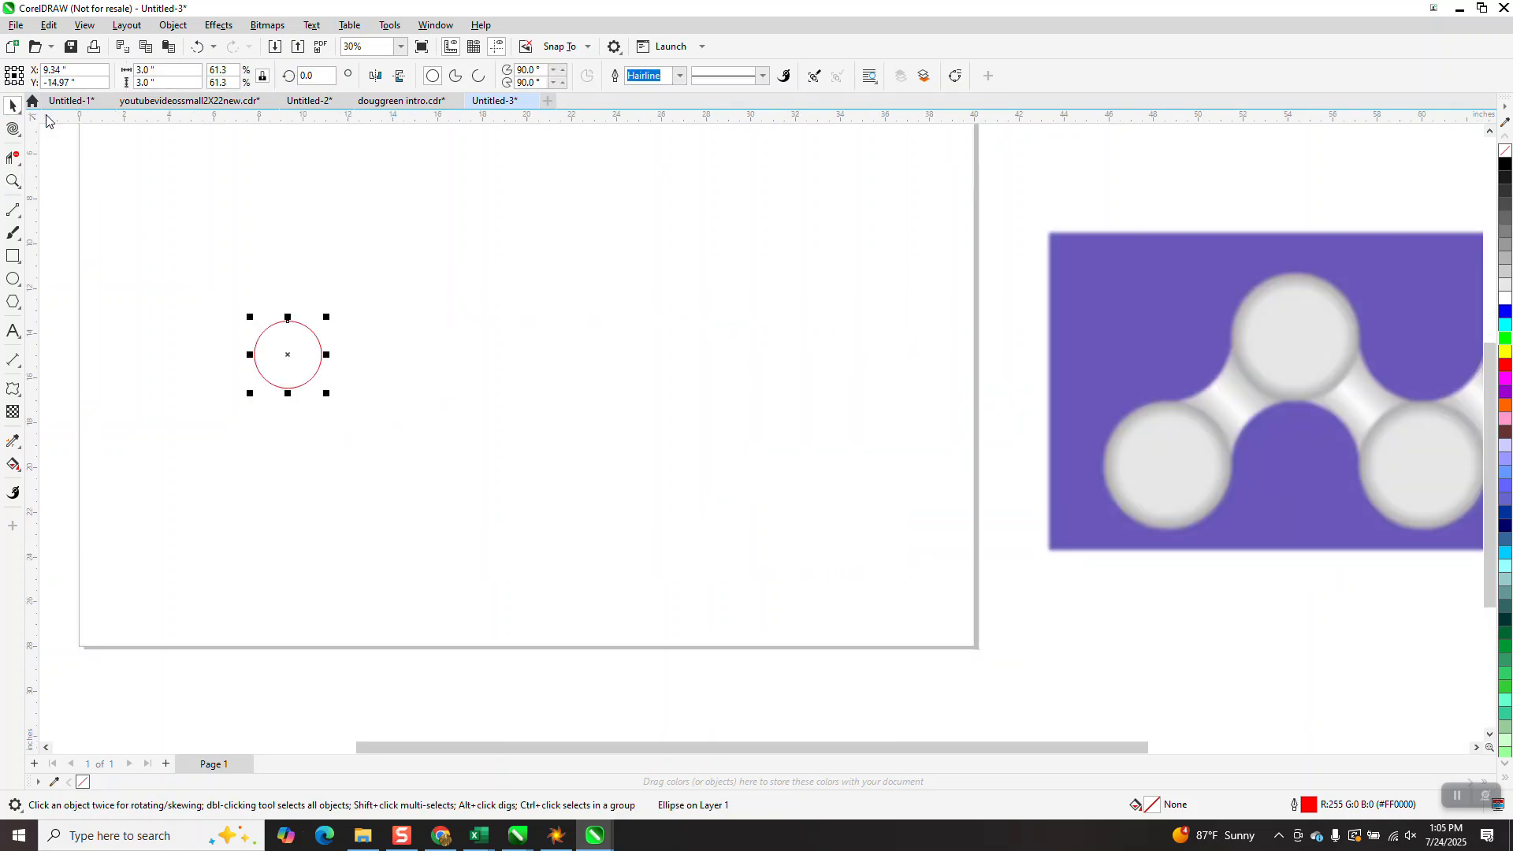
pyautogui.hotkey('ctrl', 'd')
pyautogui.hotkey('ctrl', 'd')
pyautogui.hotkey('ctrl', 'd')
pyautogui.hotkey('ctrl', 'd')
pyautogui.hotkey('ctrl', 'd')
pyautogui.scroll(-1, 224, 167)
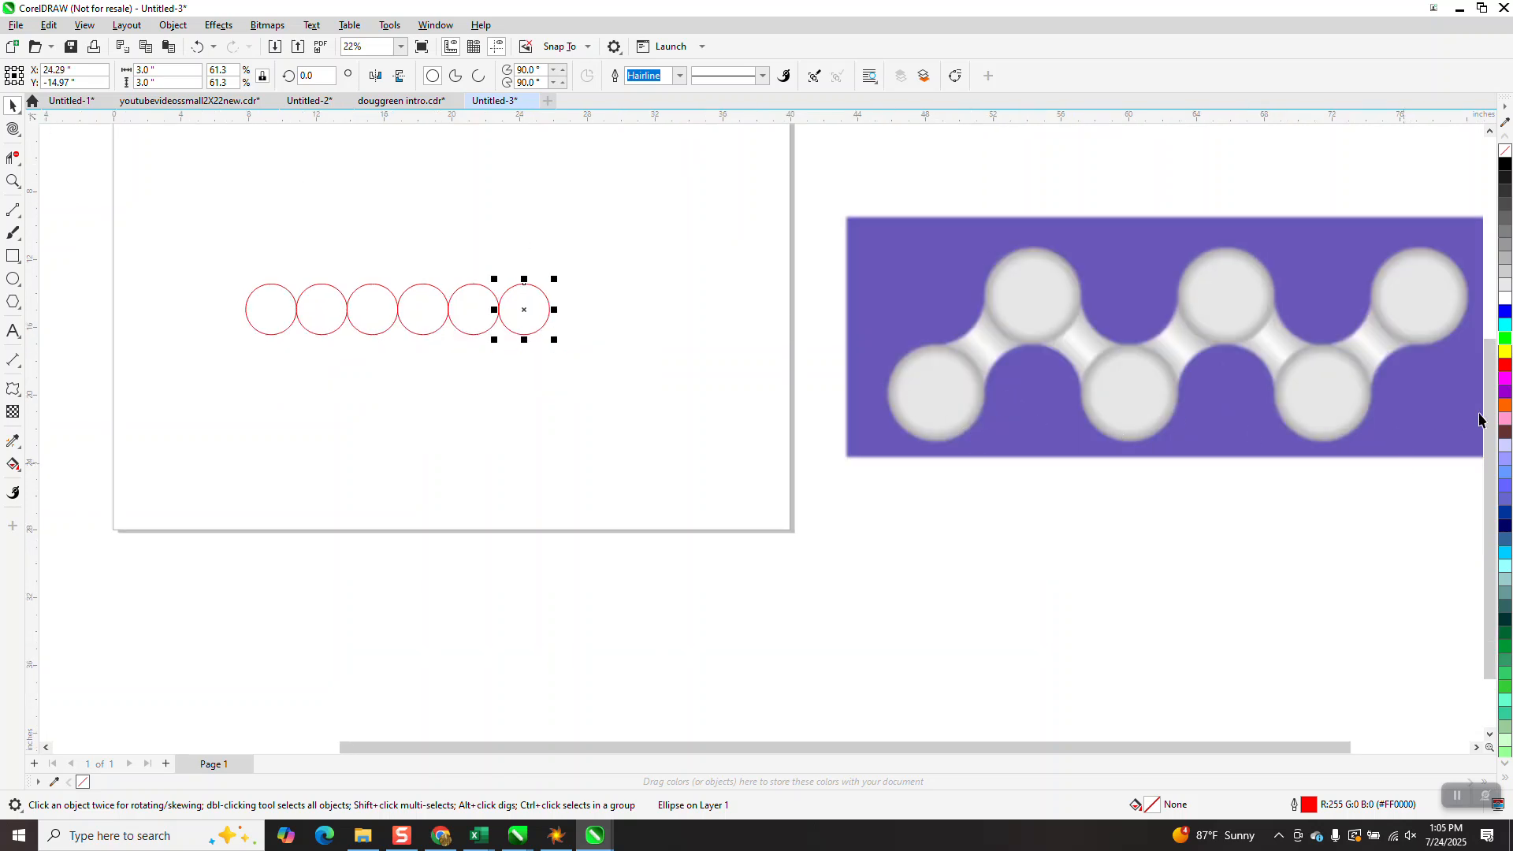
# Step: Duplicate the row of six circles directly below itself and group all twelve circles
pyautogui.moveTo(239, 223); pyautogui.dragTo(648, 418)
pyautogui.hotkey('ctrl', 'd')
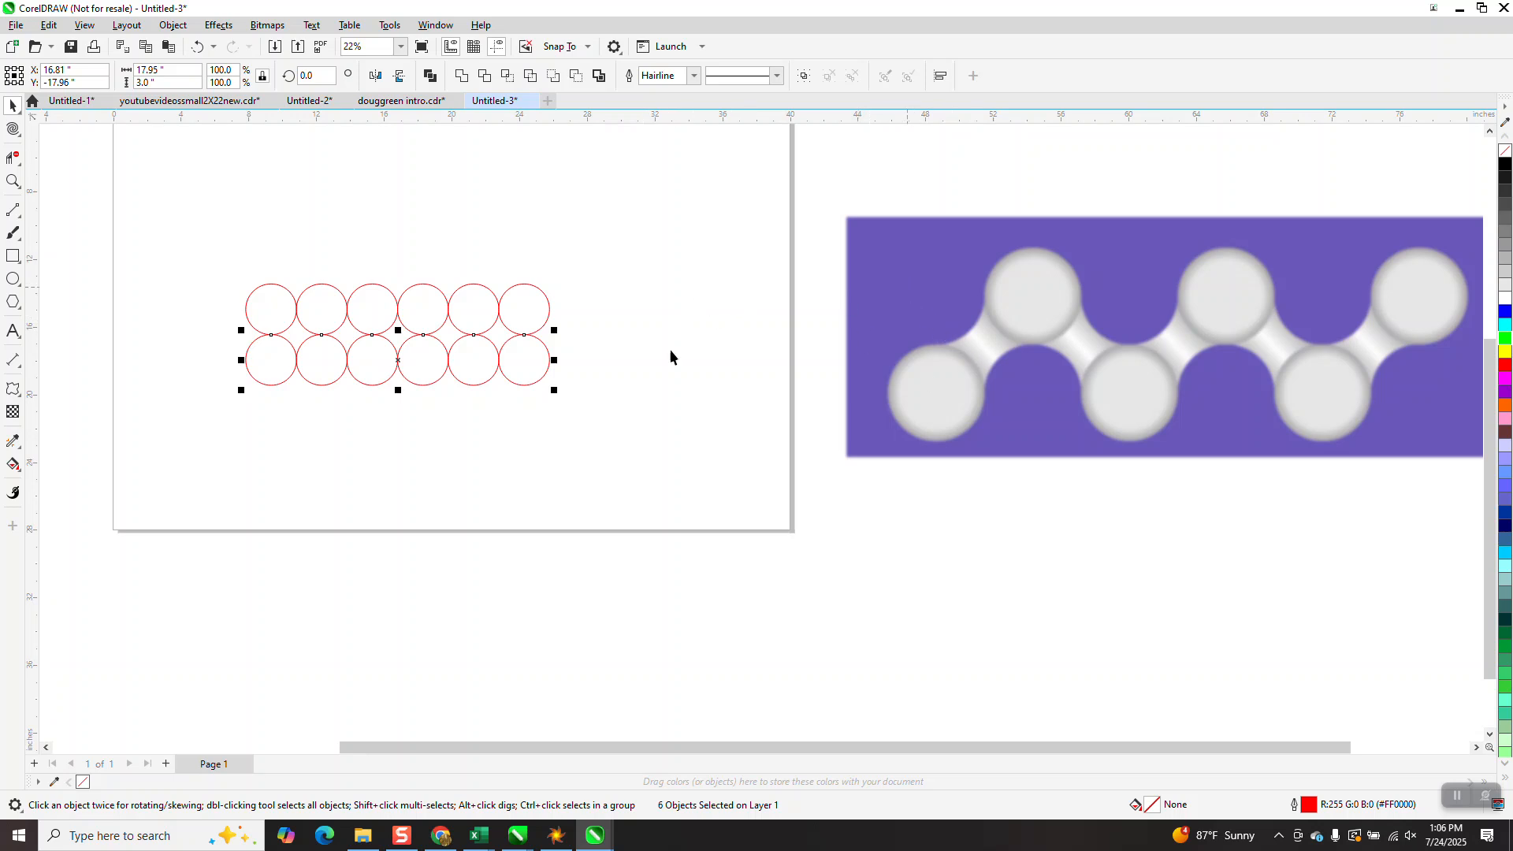
pyautogui.moveTo(695, 437); pyautogui.dragTo(697, 439)
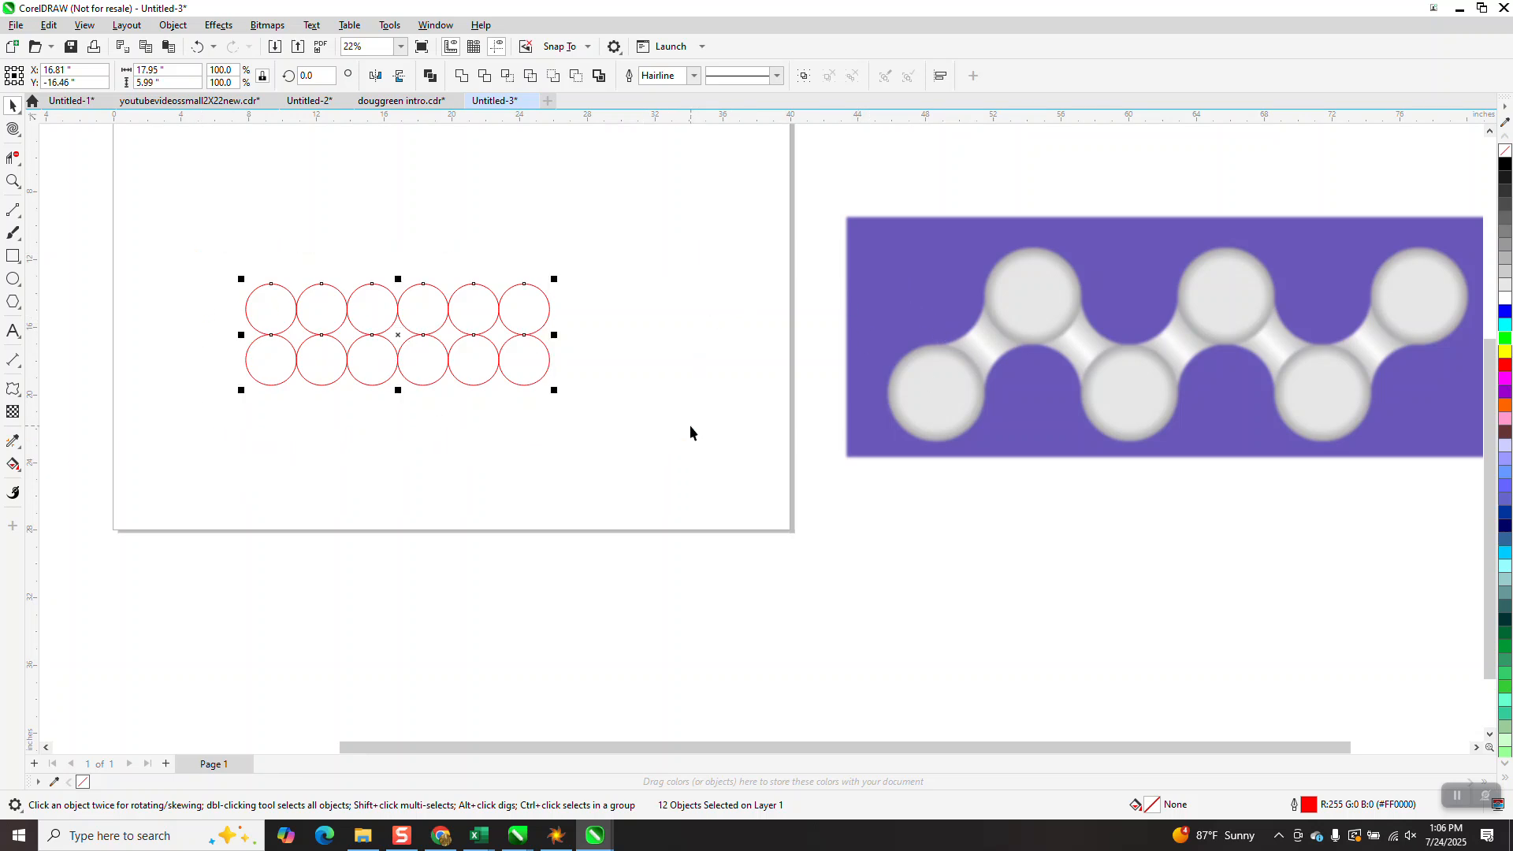
pyautogui.hotkey('ctrl', 'g')
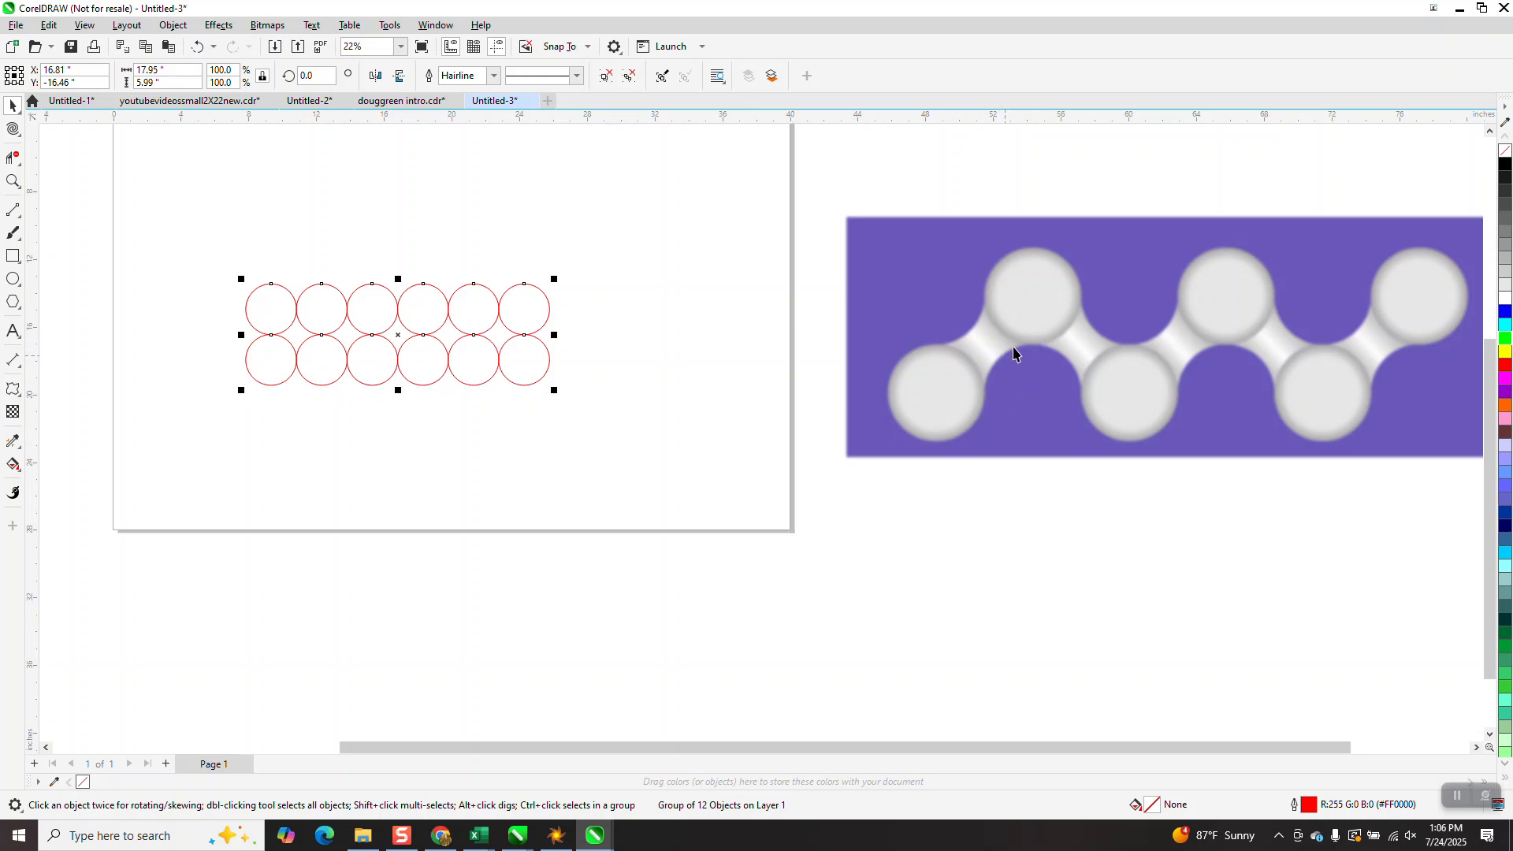
# Step: Draw a rectangle about 28.2 by 15.7 inches around the circles and move it below the reference artwork
pyautogui.click(12, 256)
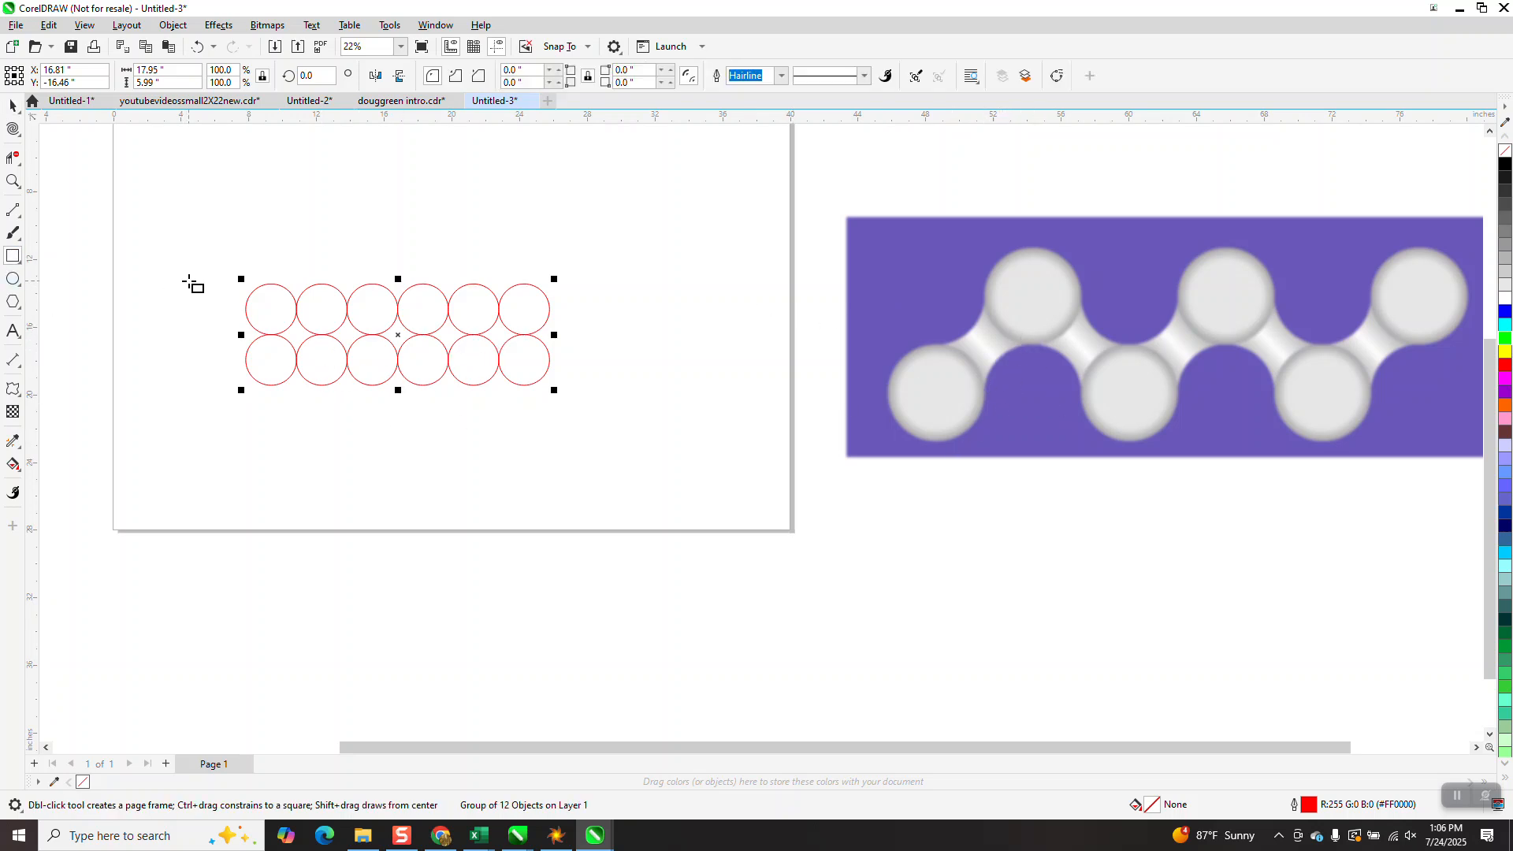
pyautogui.moveTo(163, 208)
pyautogui.mouseDown()
pyautogui.moveTo(338, 358)
pyautogui.moveTo(641, 473)
pyautogui.mouseUp()
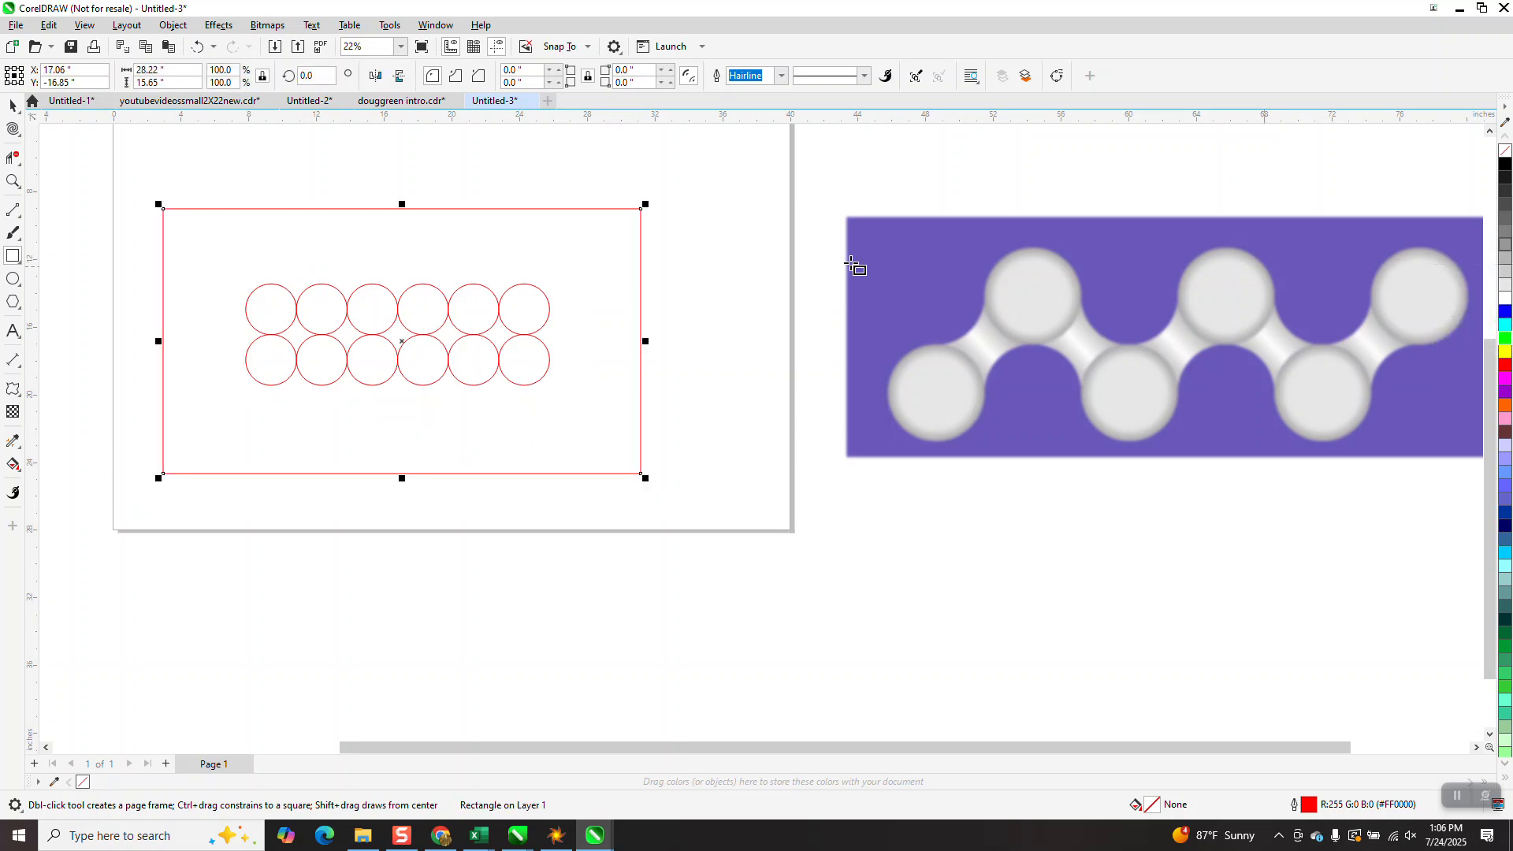
pyautogui.click(13, 105)
pyautogui.scroll(-1, 567, 365)
pyautogui.moveTo(468, 346); pyautogui.dragTo(851, 561)
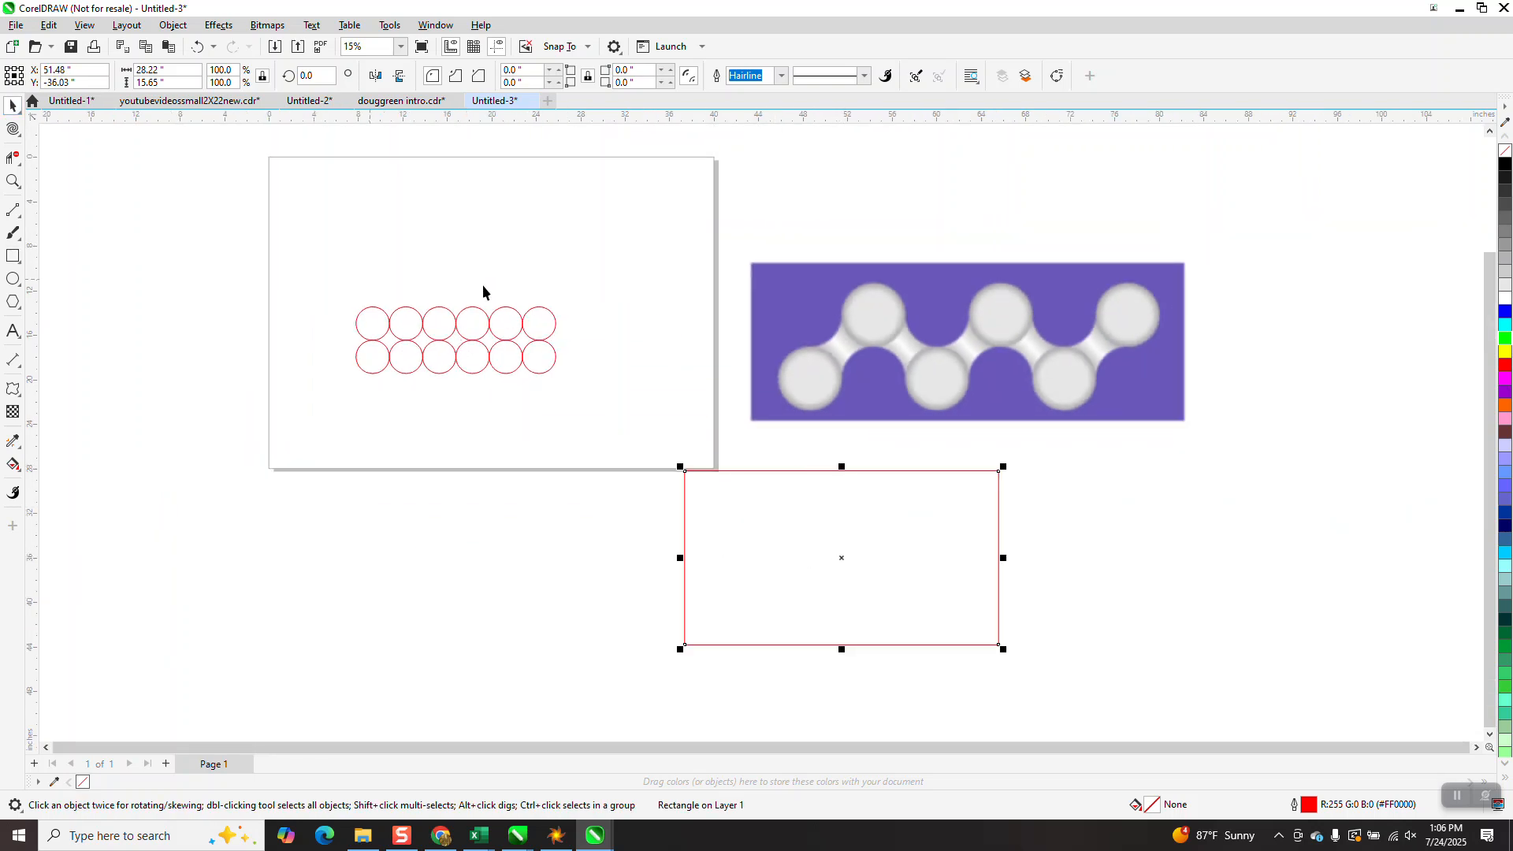
# Step: Smart-fill the empty rectangle with the purple sampled from the reference artwork's background
pyautogui.click(21, 474)
pyautogui.click(67, 479)
pyautogui.click(181, 75)
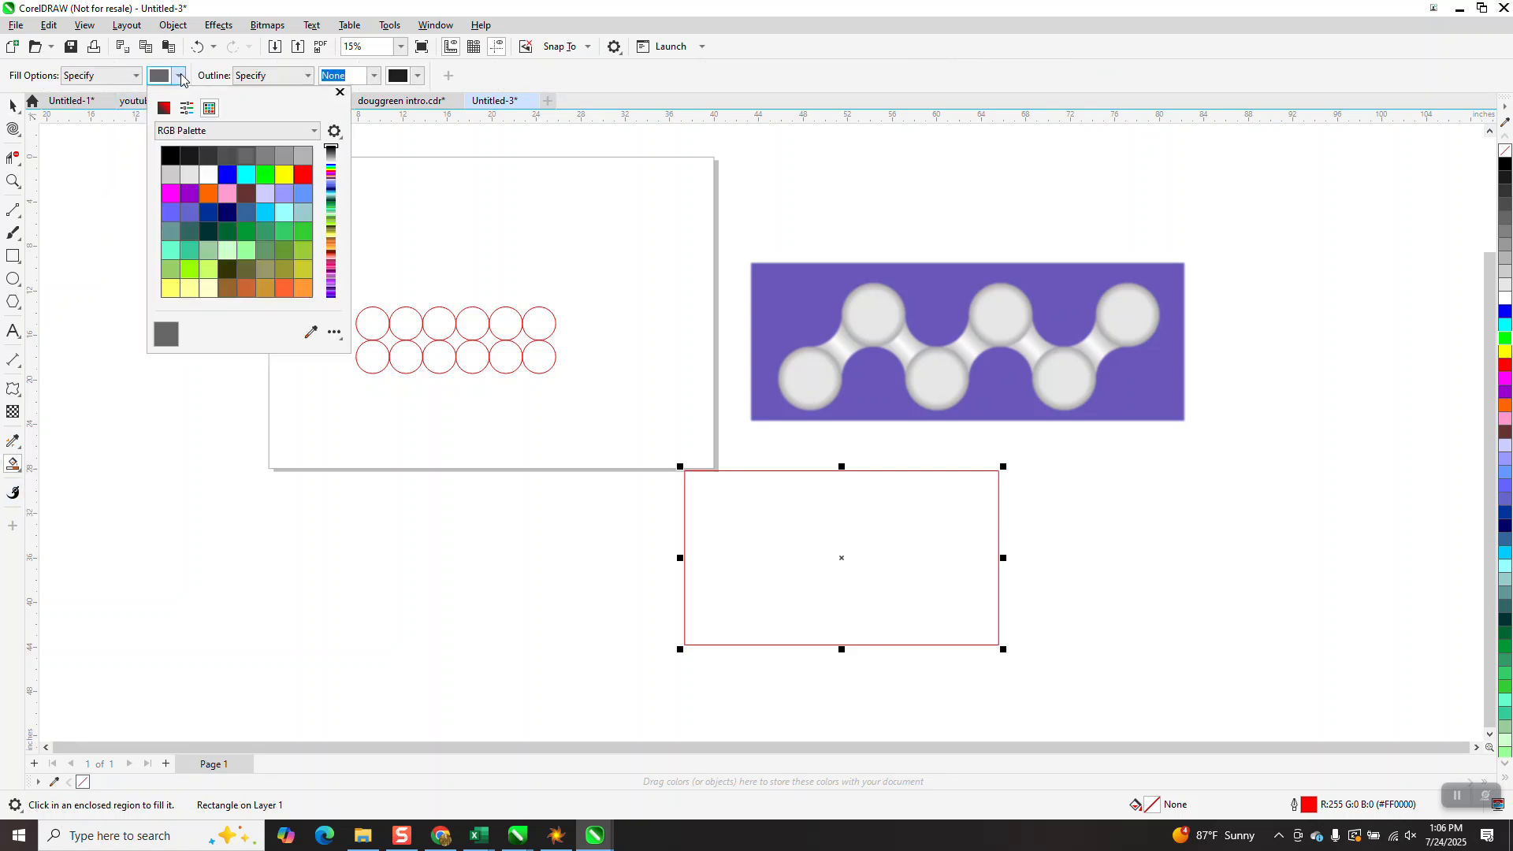
pyautogui.click(311, 332)
pyautogui.click(801, 298)
pyautogui.click(857, 539)
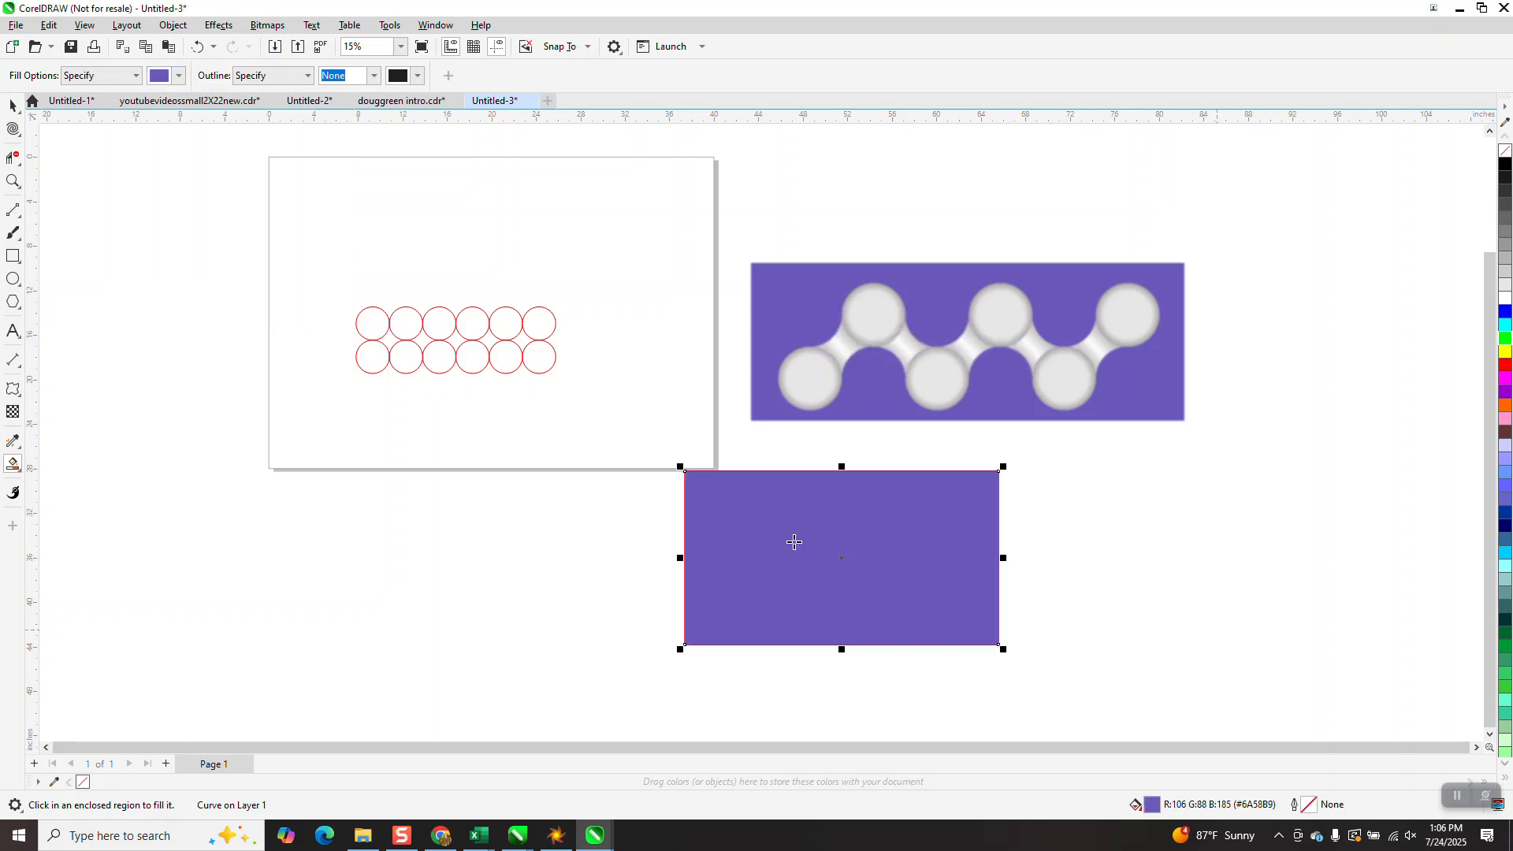
# Step: Center the purple filled rectangle on the page
pyautogui.scroll(-1, 784, 562)
pyautogui.click(13, 106)
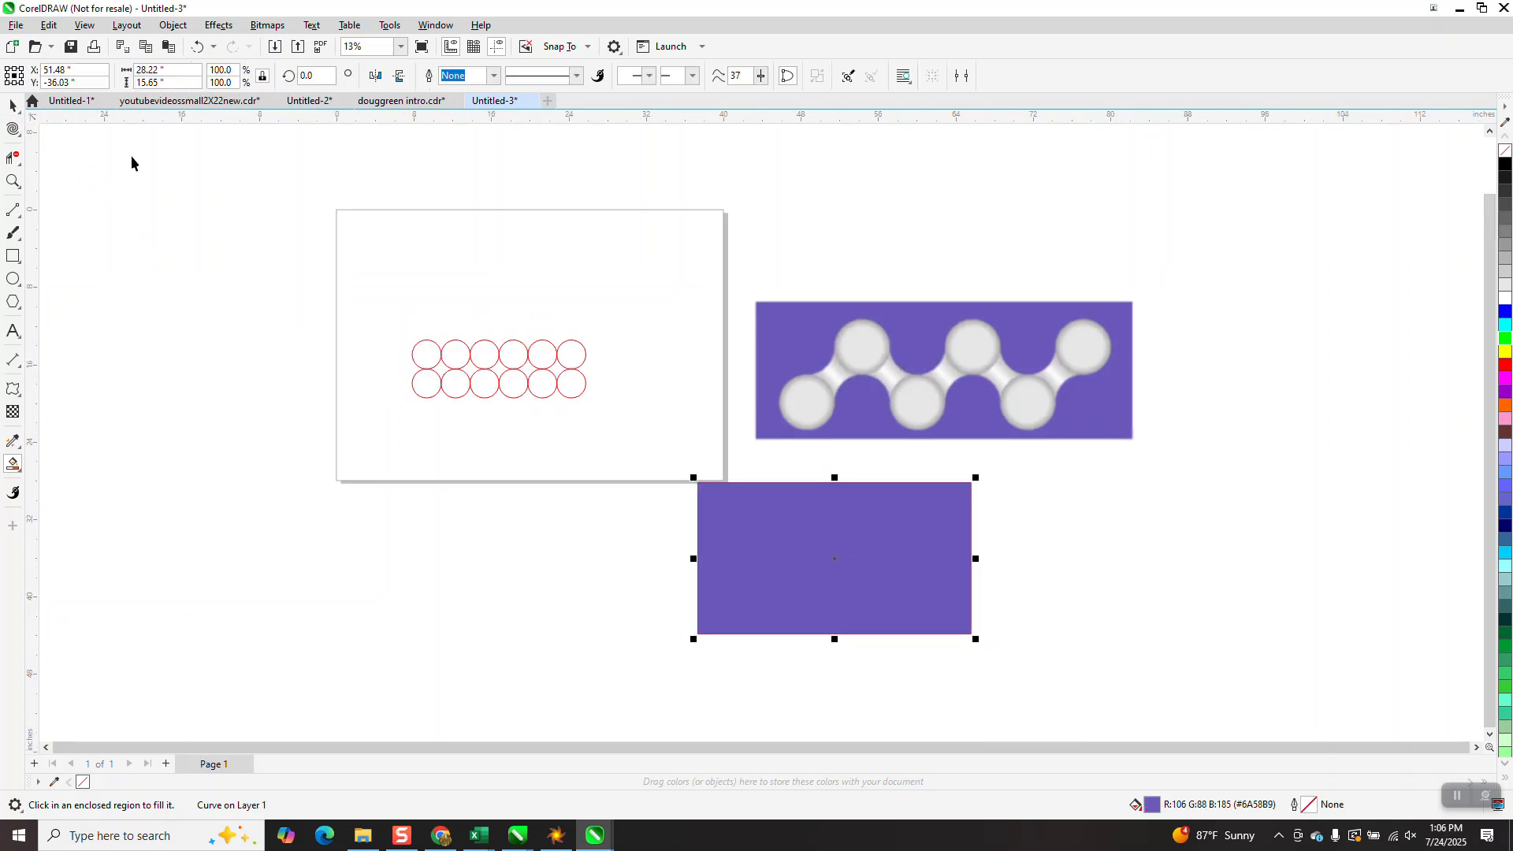
pyautogui.press('p')
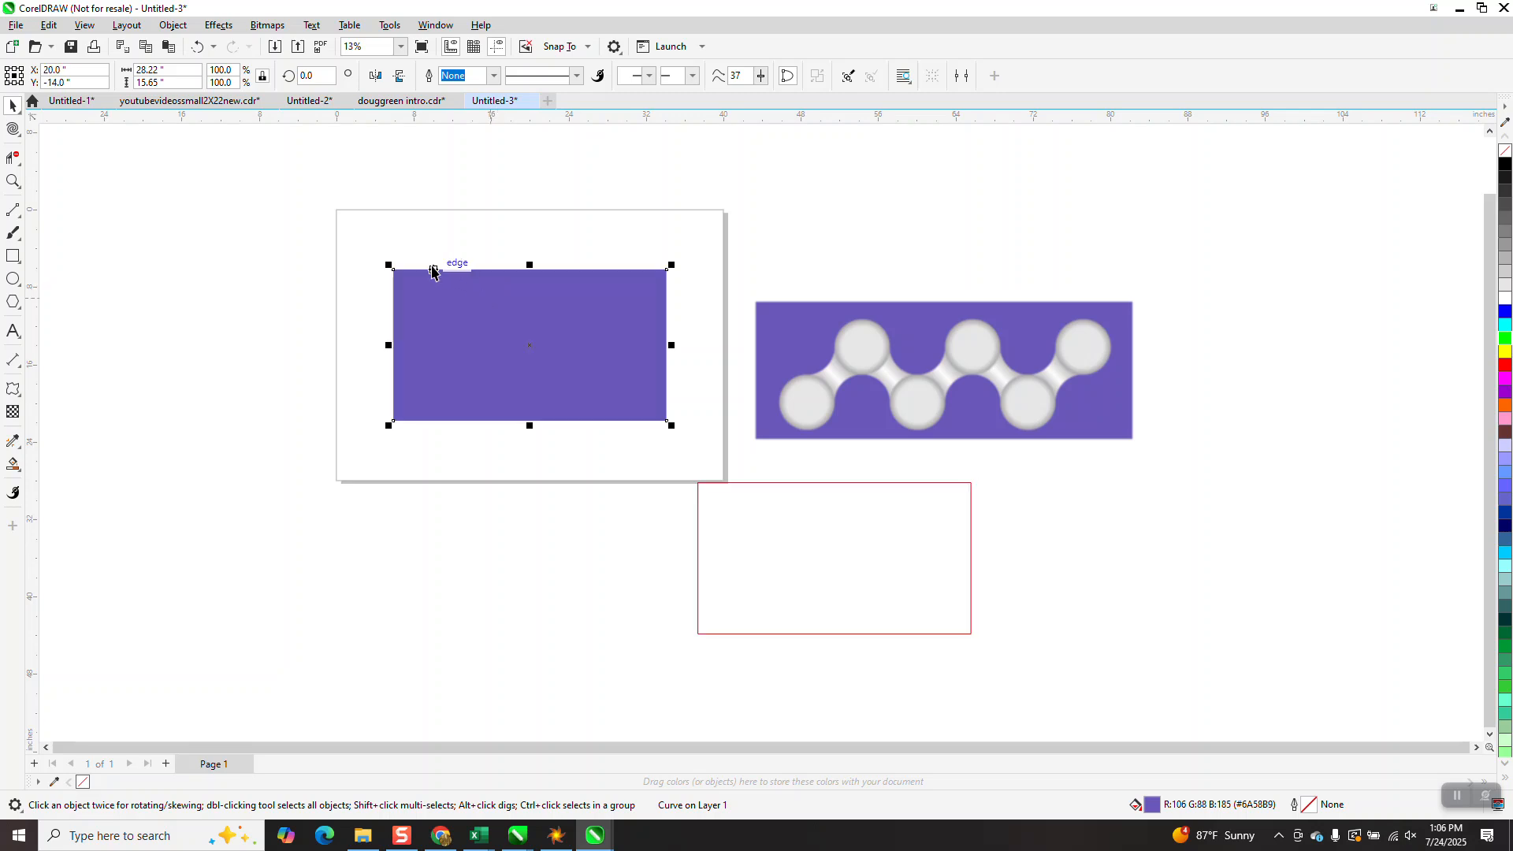
# Step: Select the circle group hidden behind the purple rectangle and center it on the page
pyautogui.moveTo(356, 236); pyautogui.dragTo(697, 476)
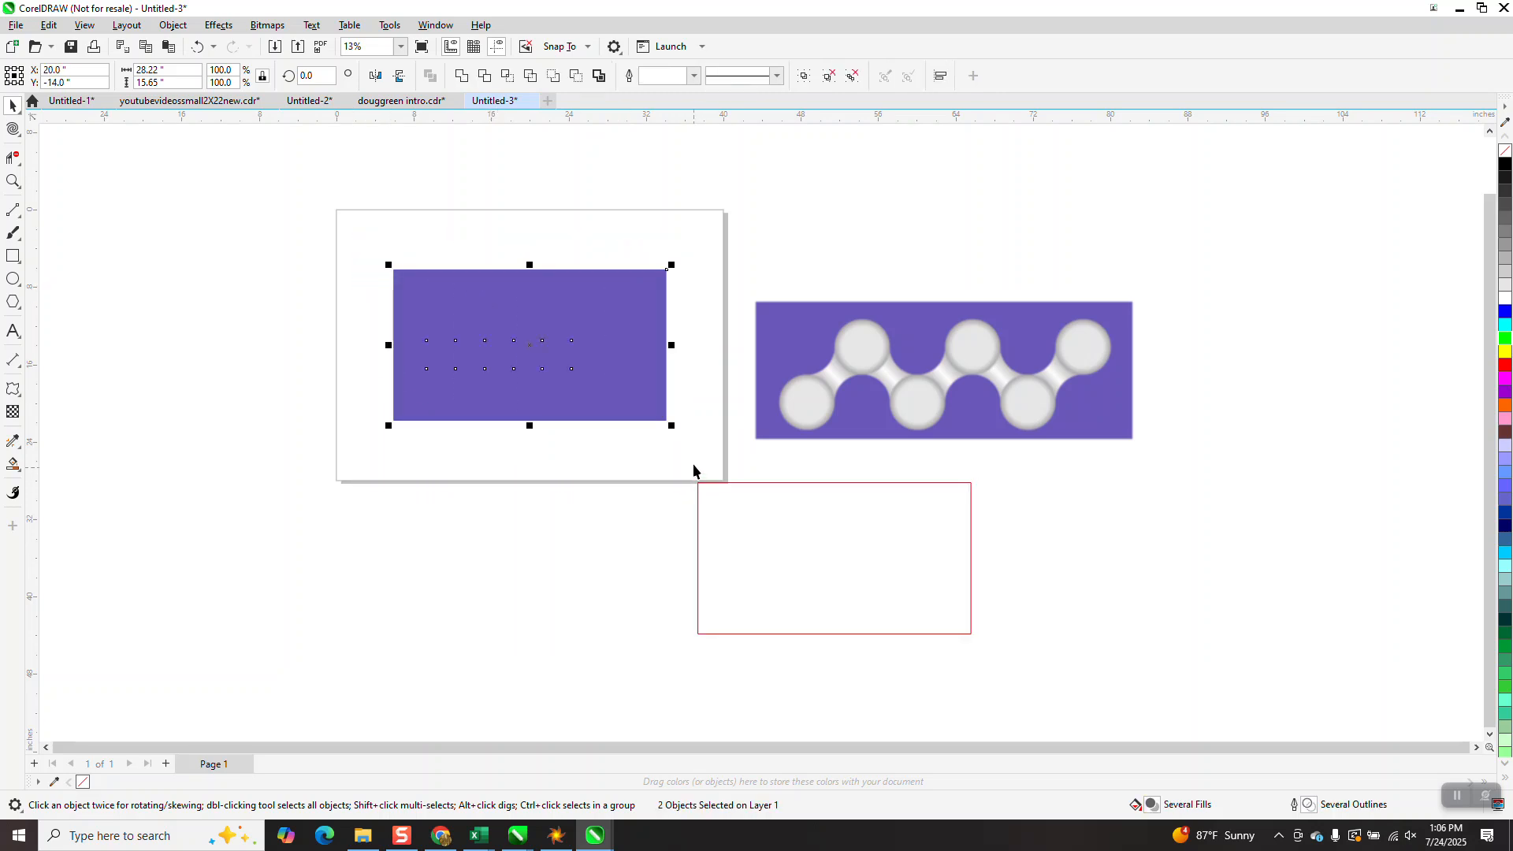
pyautogui.click(684, 300)
pyautogui.click(544, 379)
pyautogui.moveTo(345, 215); pyautogui.dragTo(627, 461)
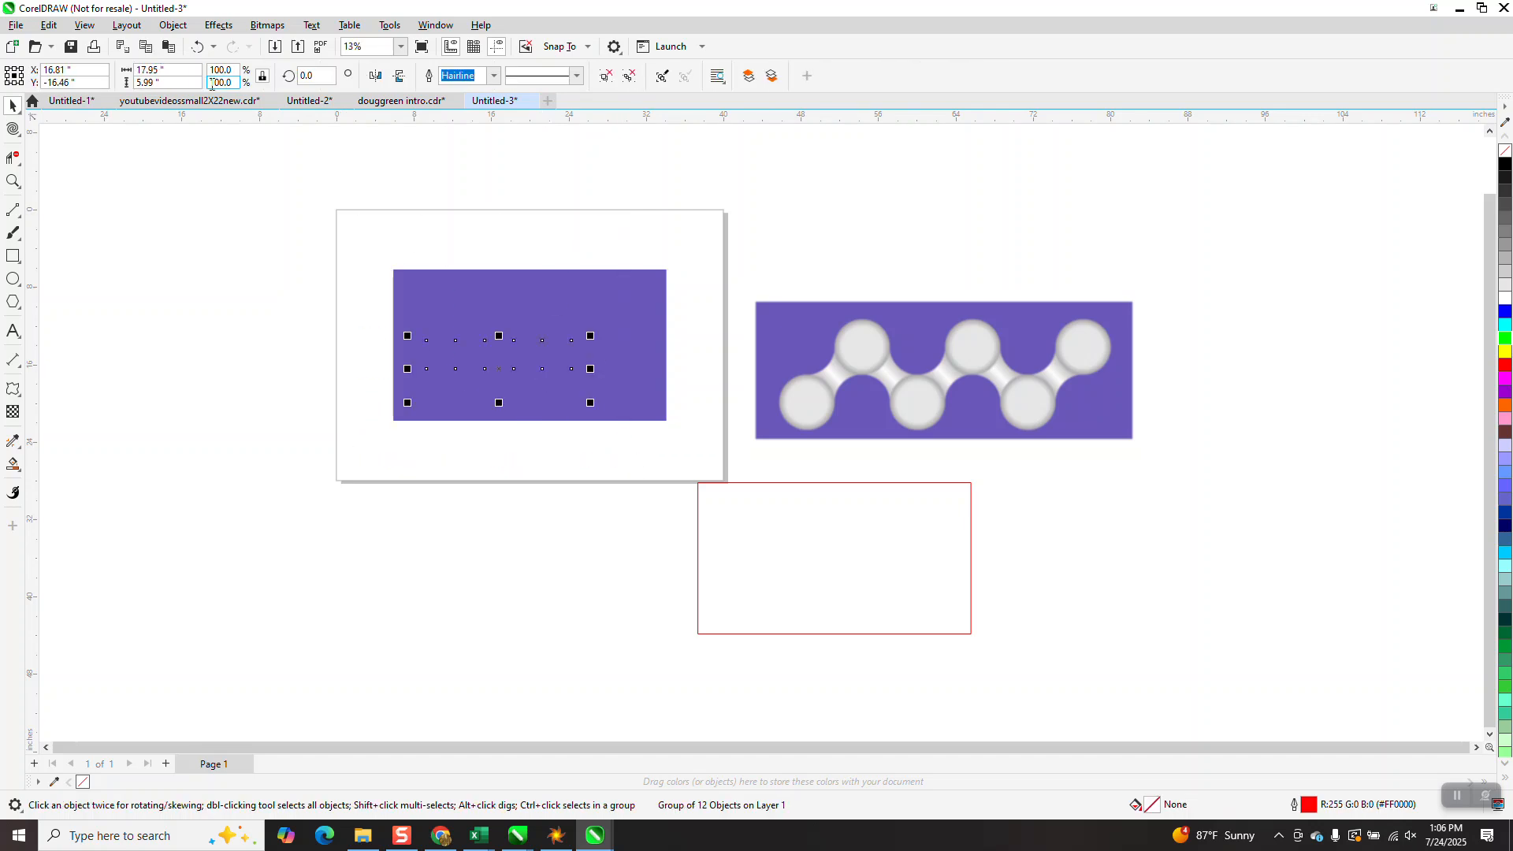
pyautogui.press('p')
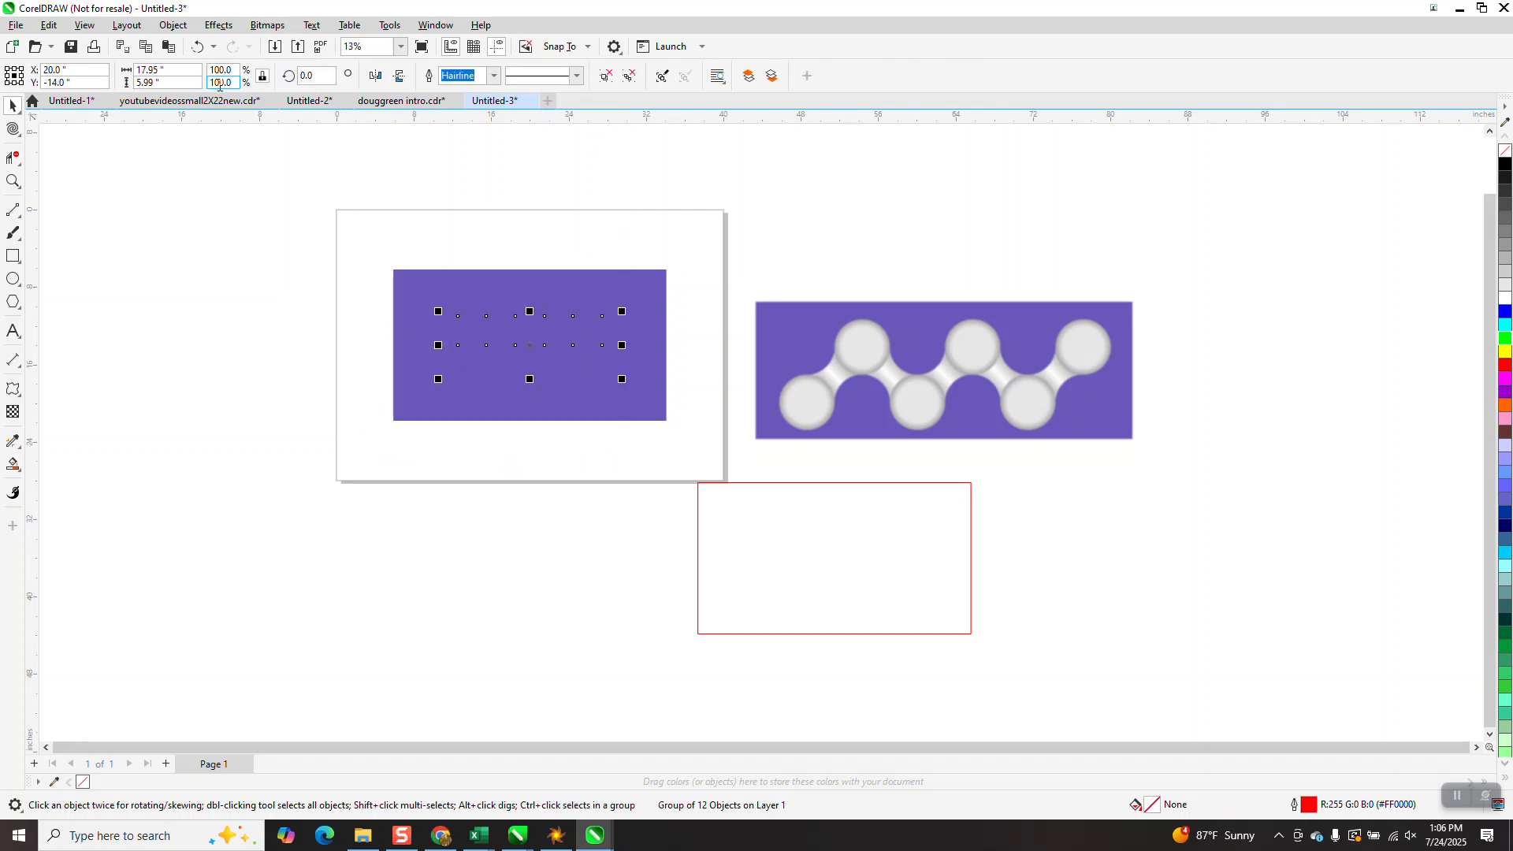
# Step: Bring the circle group in front of the purple rectangle
pyautogui.click(187, 32)
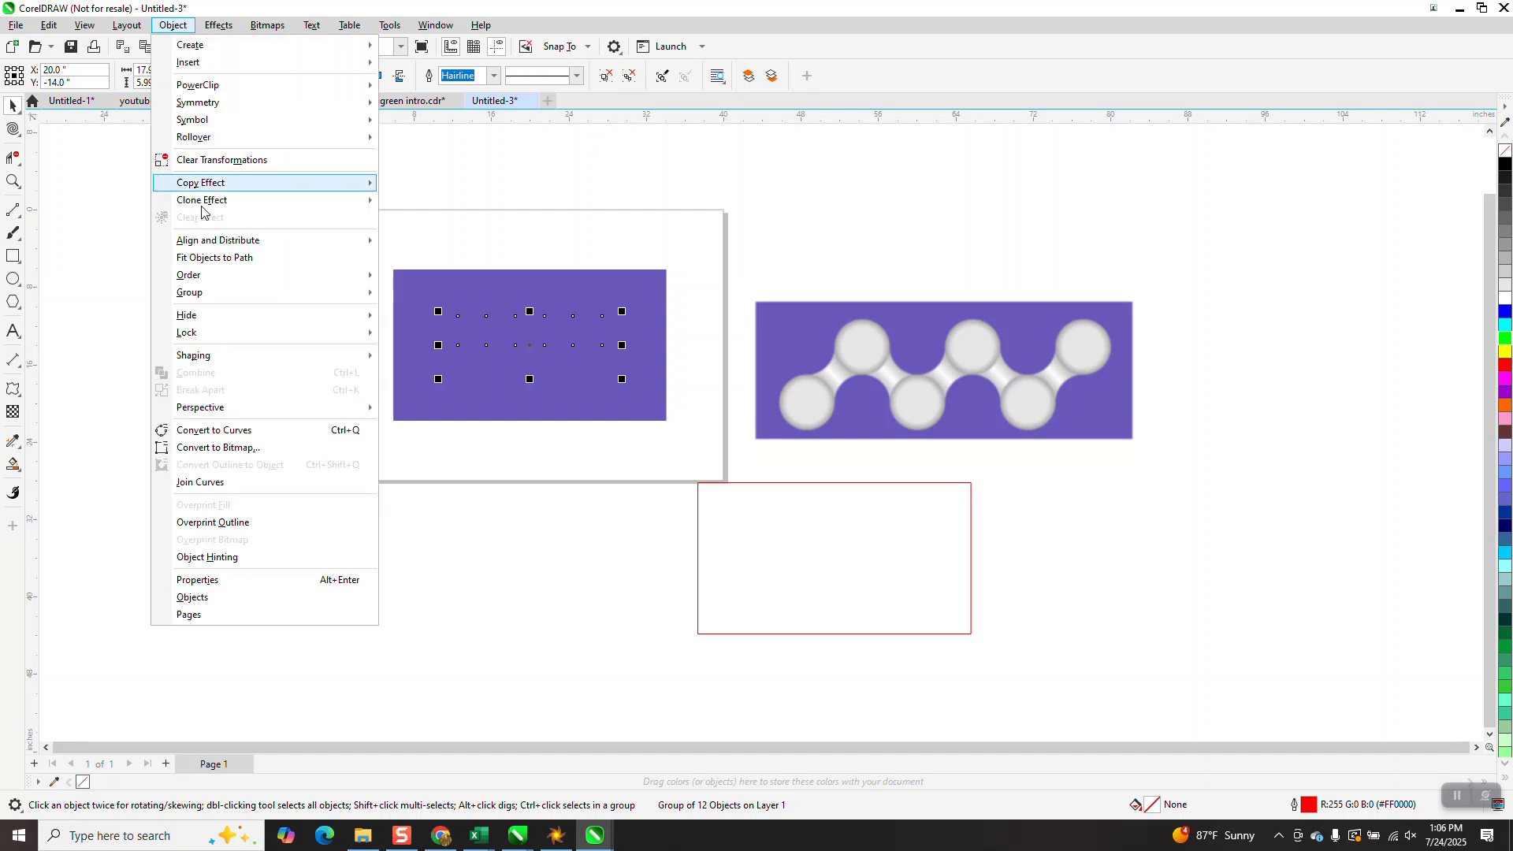
pyautogui.moveTo(331, 275)
pyautogui.click(434, 277)
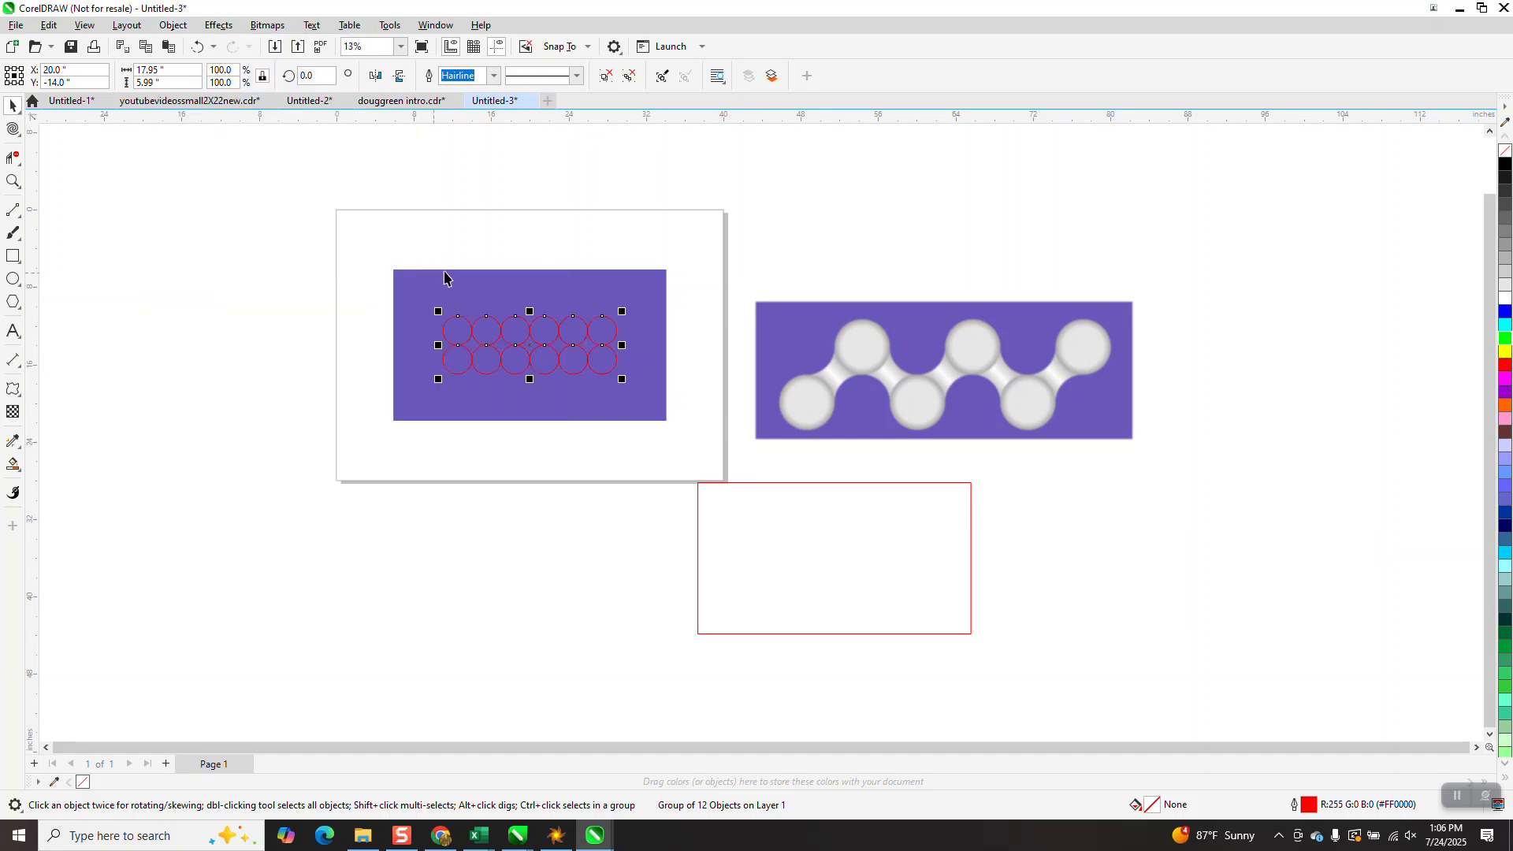
# Step: Smart-fill the first lower circle and the gap beside it with light grey (RGB 204, 204, 204)
pyautogui.click(14, 183)
pyautogui.moveTo(376, 251); pyautogui.dragTo(761, 469)
pyautogui.scroll(-2, 1018, 517)
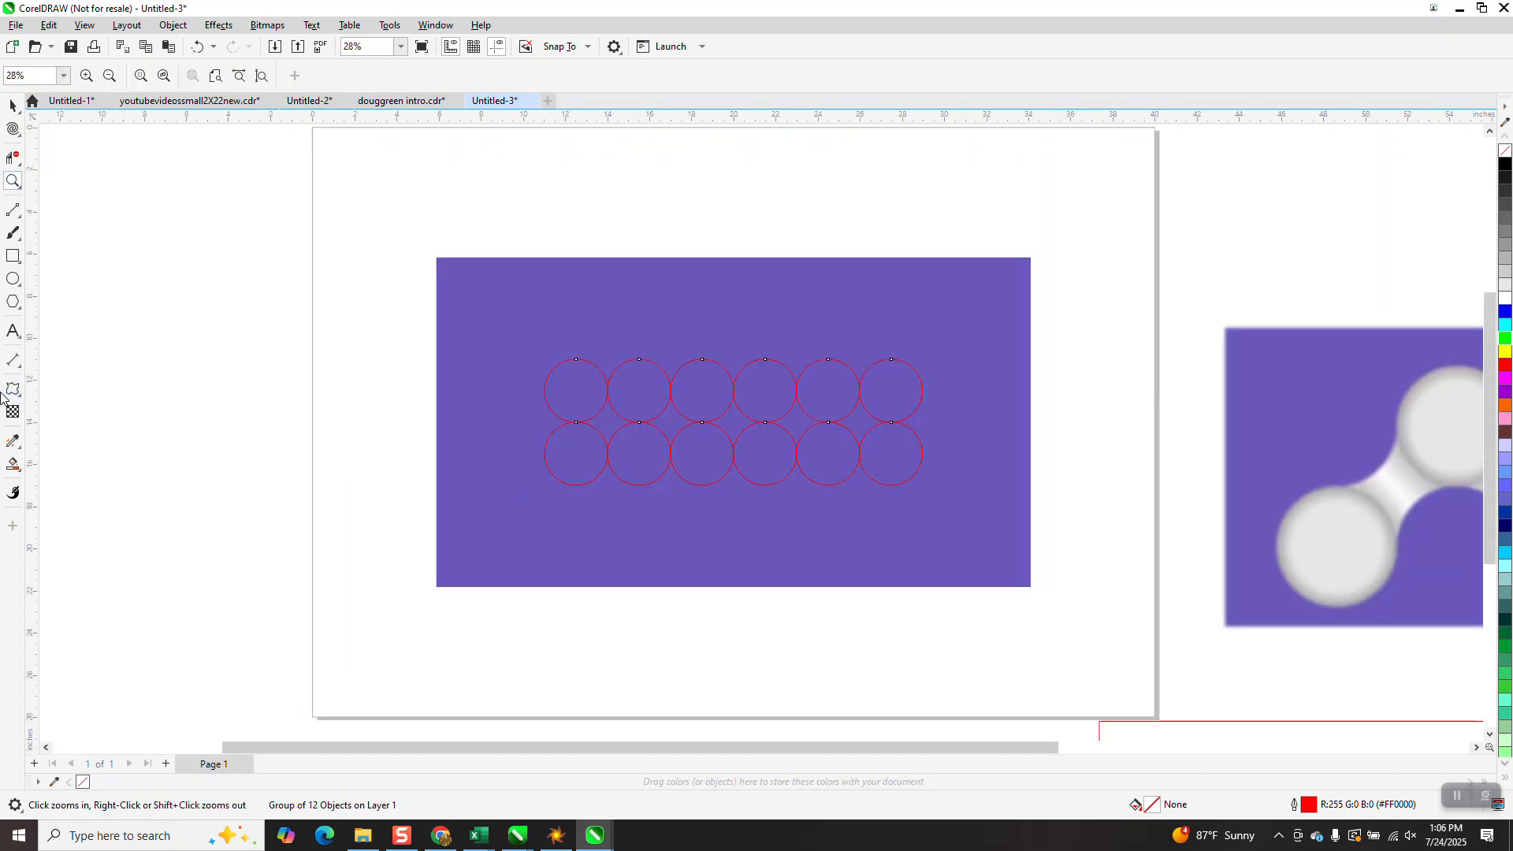
pyautogui.click(17, 459)
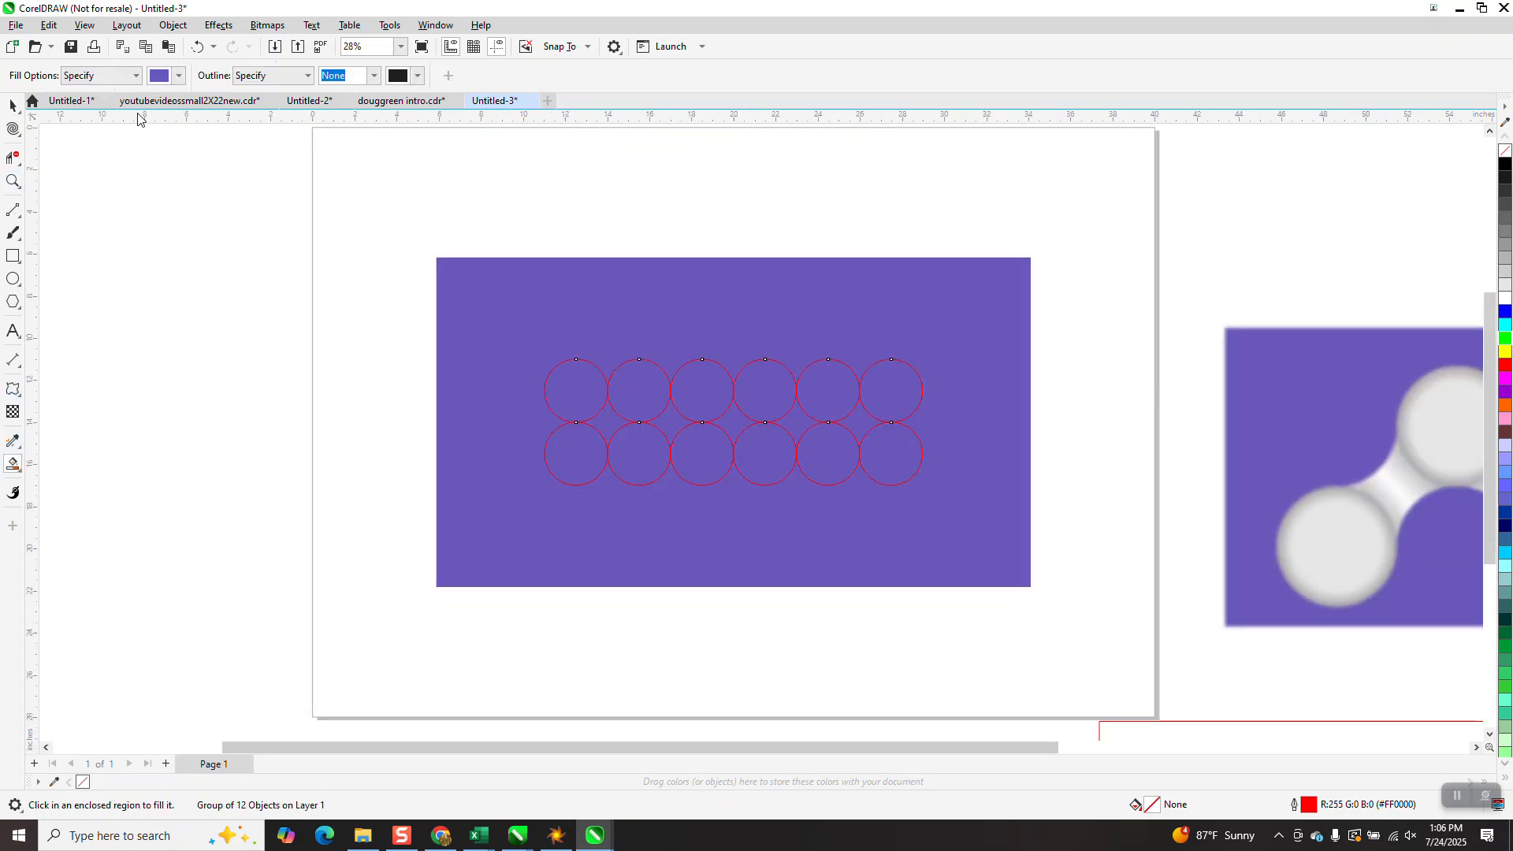
pyautogui.click(175, 78)
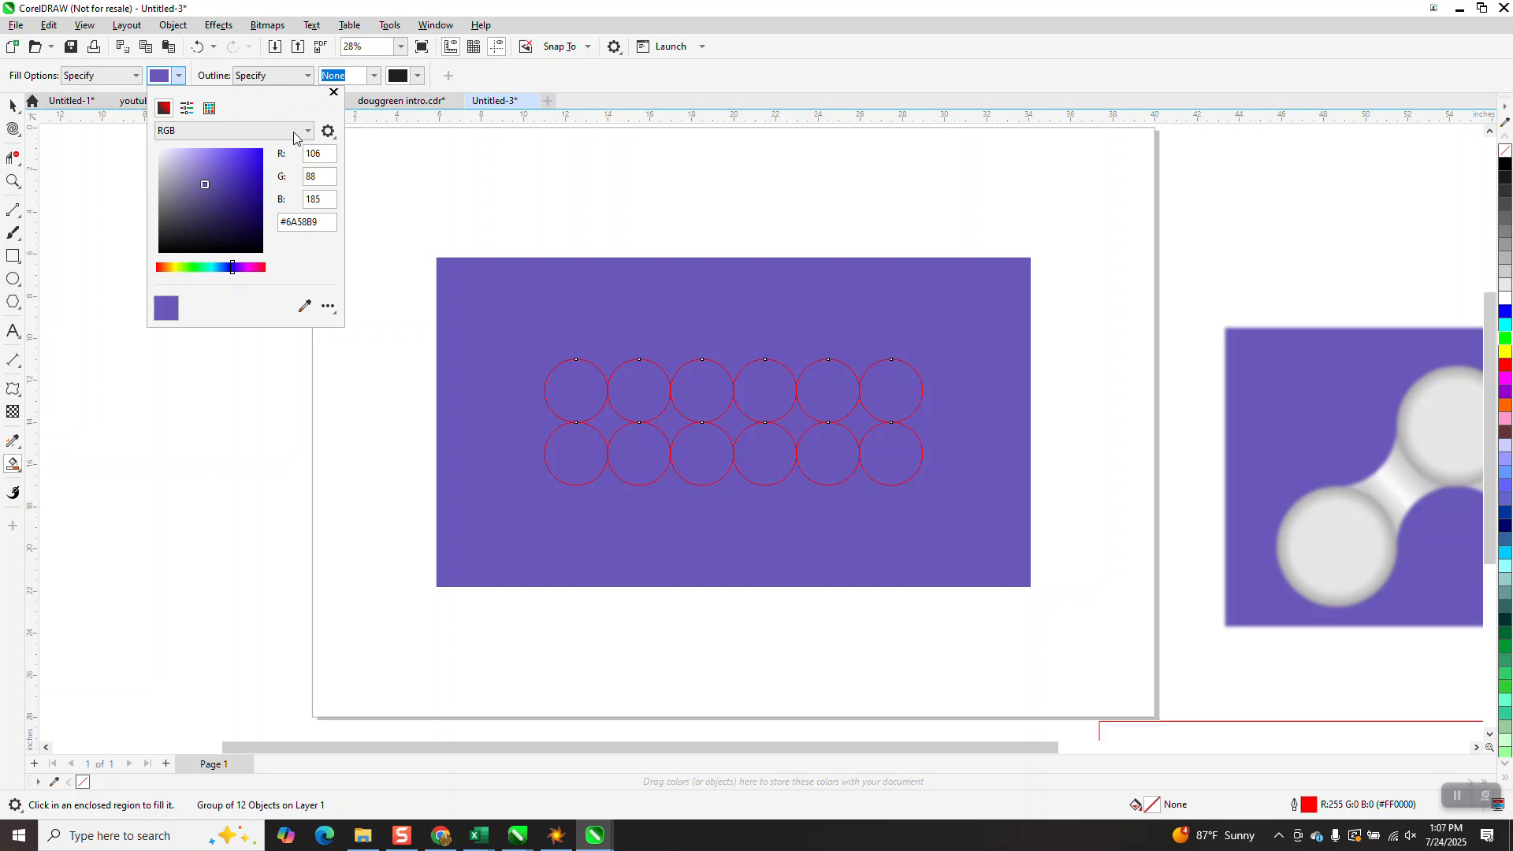
pyautogui.click(210, 109)
pyautogui.click(170, 174)
pyautogui.click(575, 394)
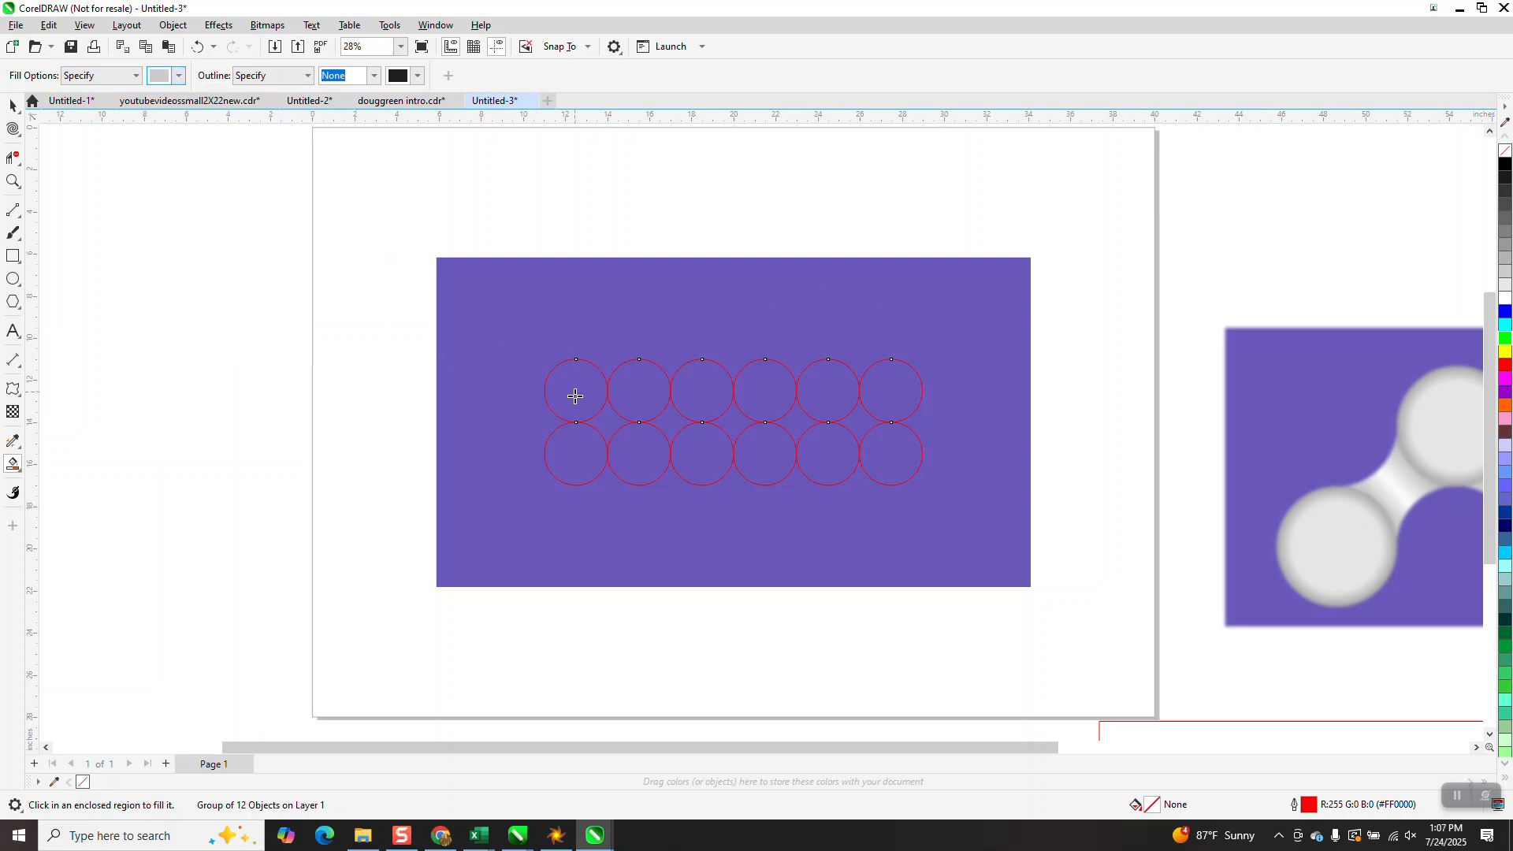
pyautogui.click(576, 449)
pyautogui.click(617, 406)
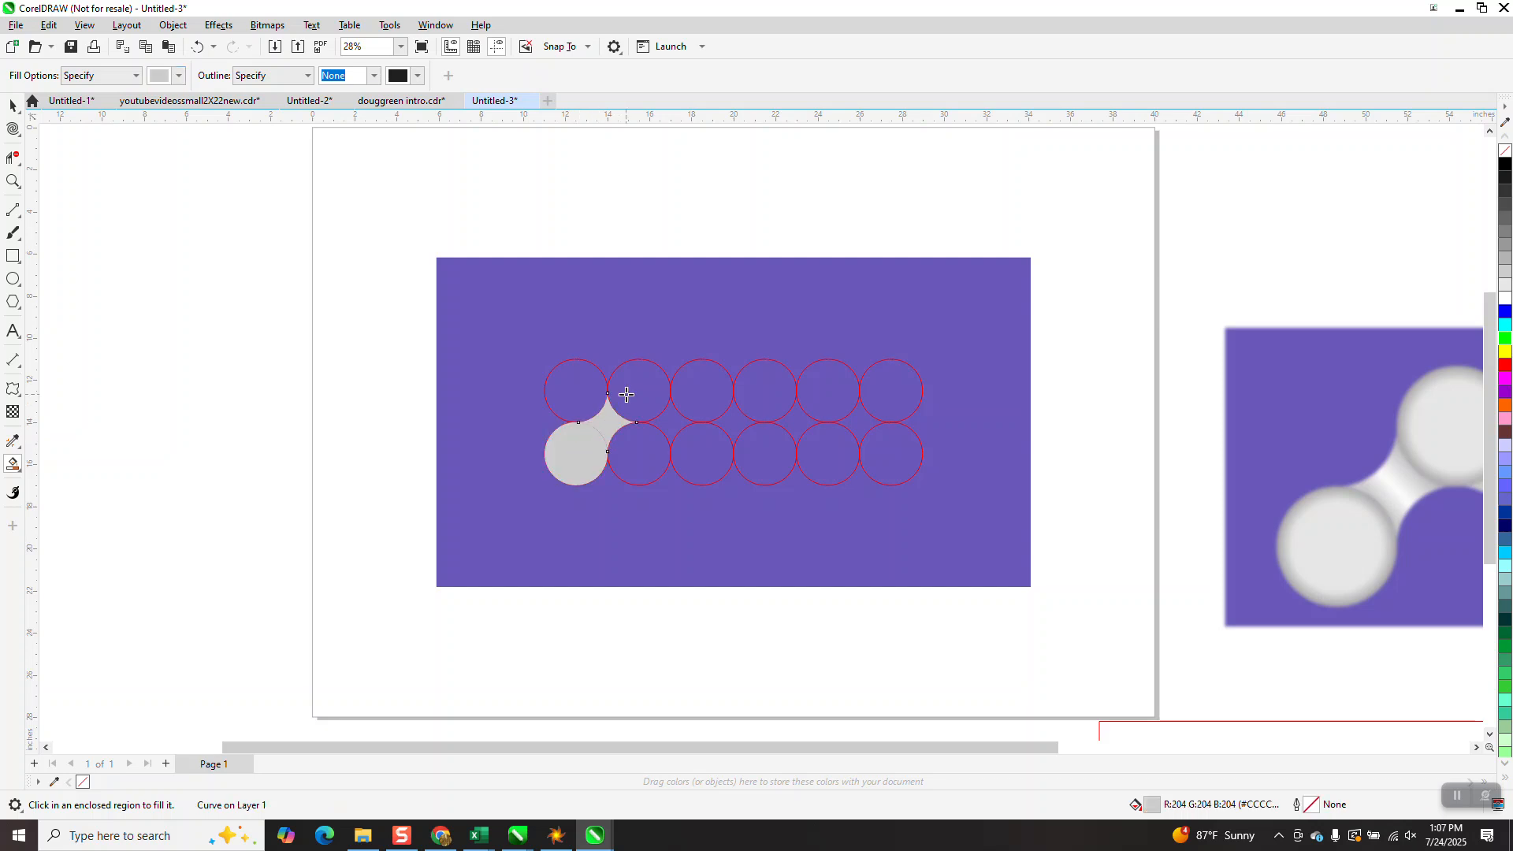
# Step: Smart-fill the remaining alternating circles and connecting gaps in the same grey to complete the zigzag up to the last upper circle
pyautogui.click(626, 395)
pyautogui.click(665, 421)
pyautogui.click(719, 451)
pyautogui.click(737, 425)
pyautogui.click(754, 398)
pyautogui.click(788, 423)
pyautogui.click(845, 445)
pyautogui.click(862, 412)
pyautogui.click(889, 395)
pyautogui.scroll(-1, 347, 407)
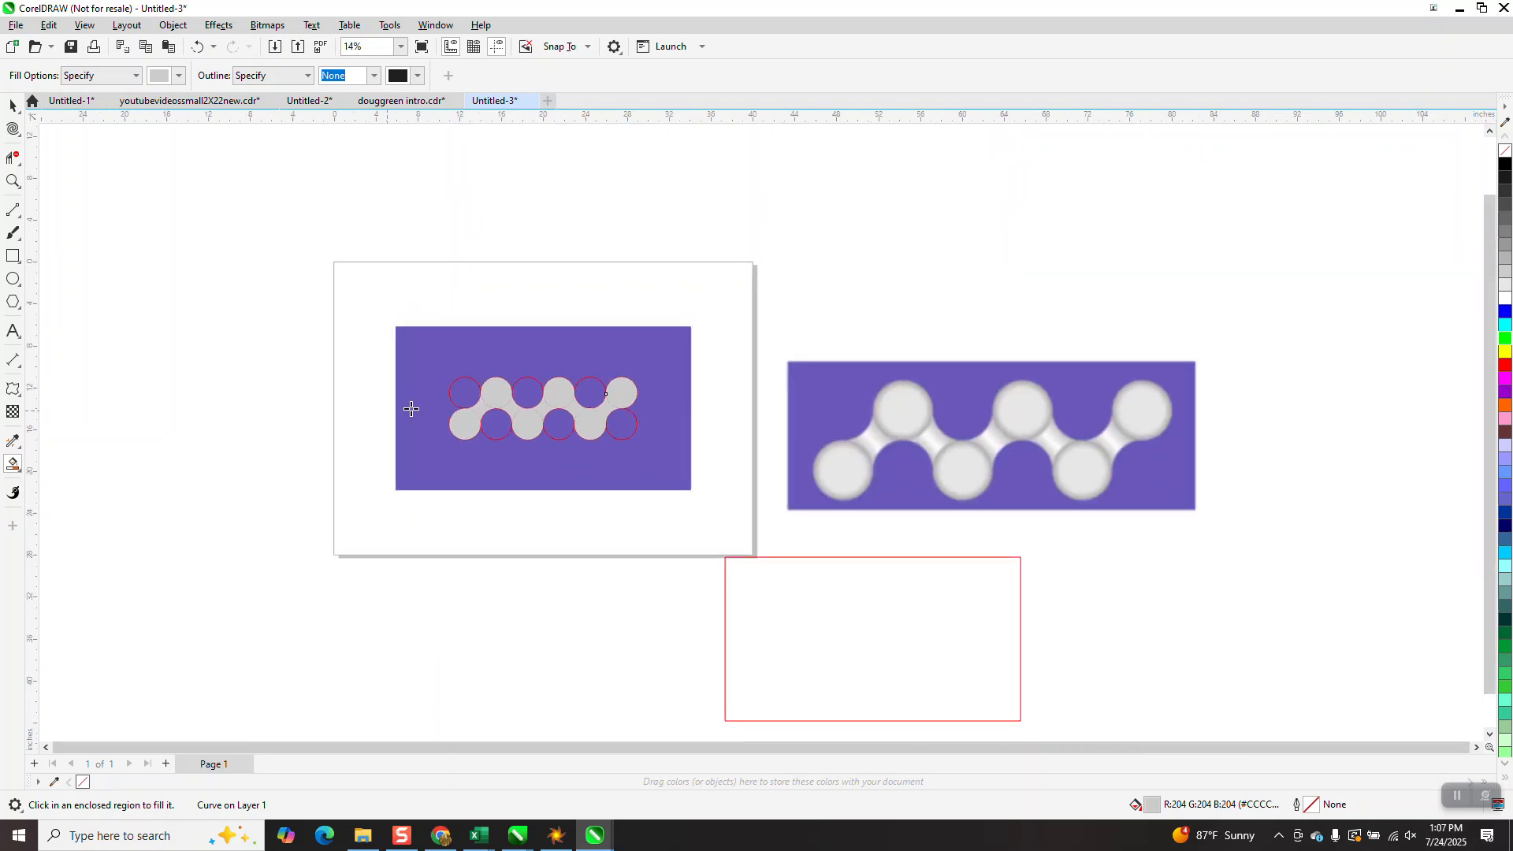
# Step: Move the outlined circle group upward in 2.99-inch nudges until it is clear of the grey zigzag
pyautogui.click(13, 105)
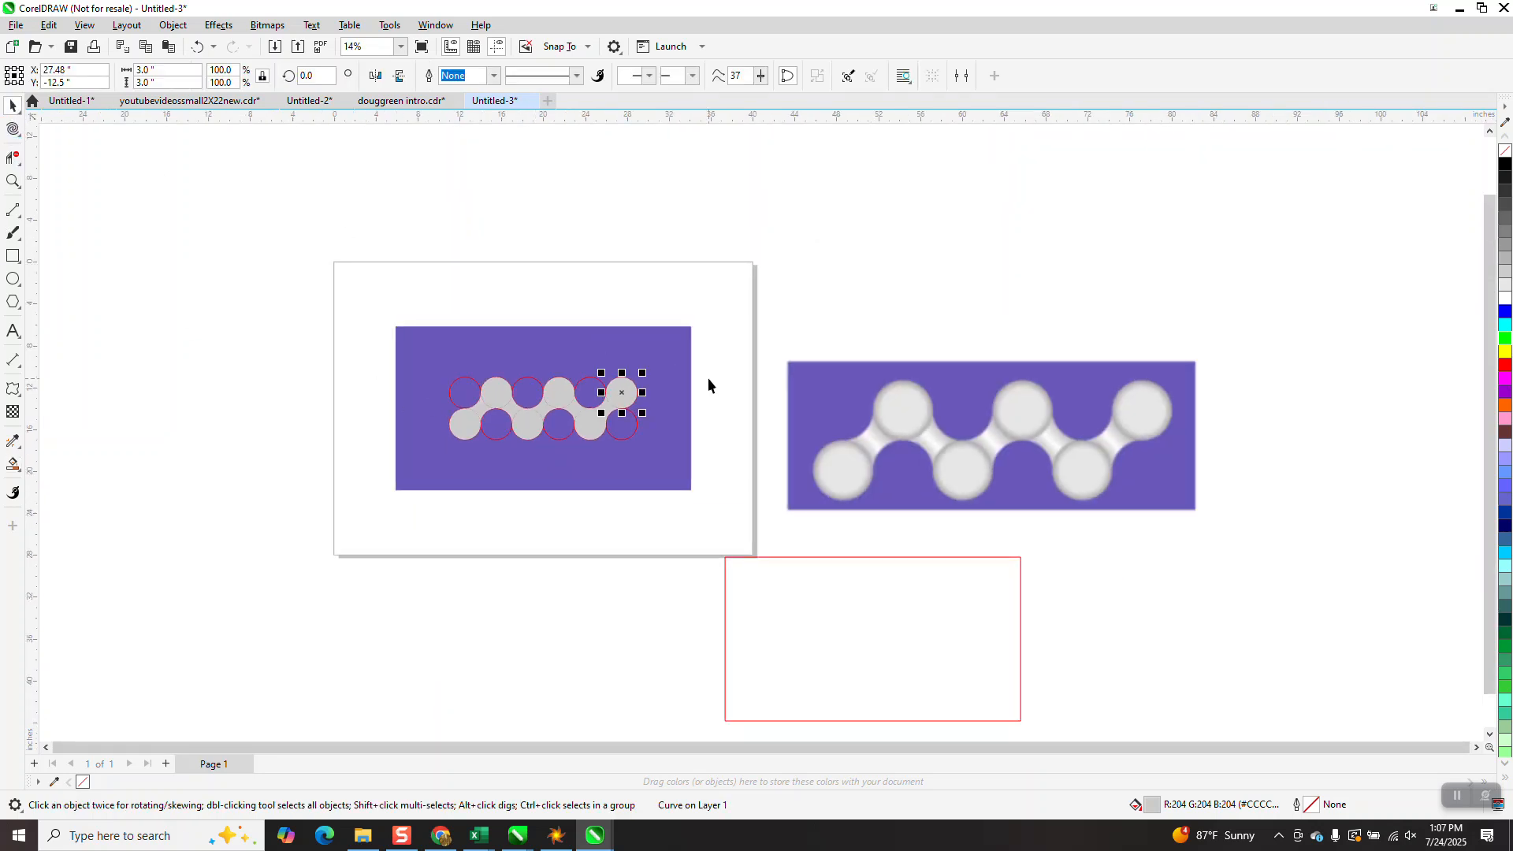
pyautogui.click(688, 371)
pyautogui.click(645, 274)
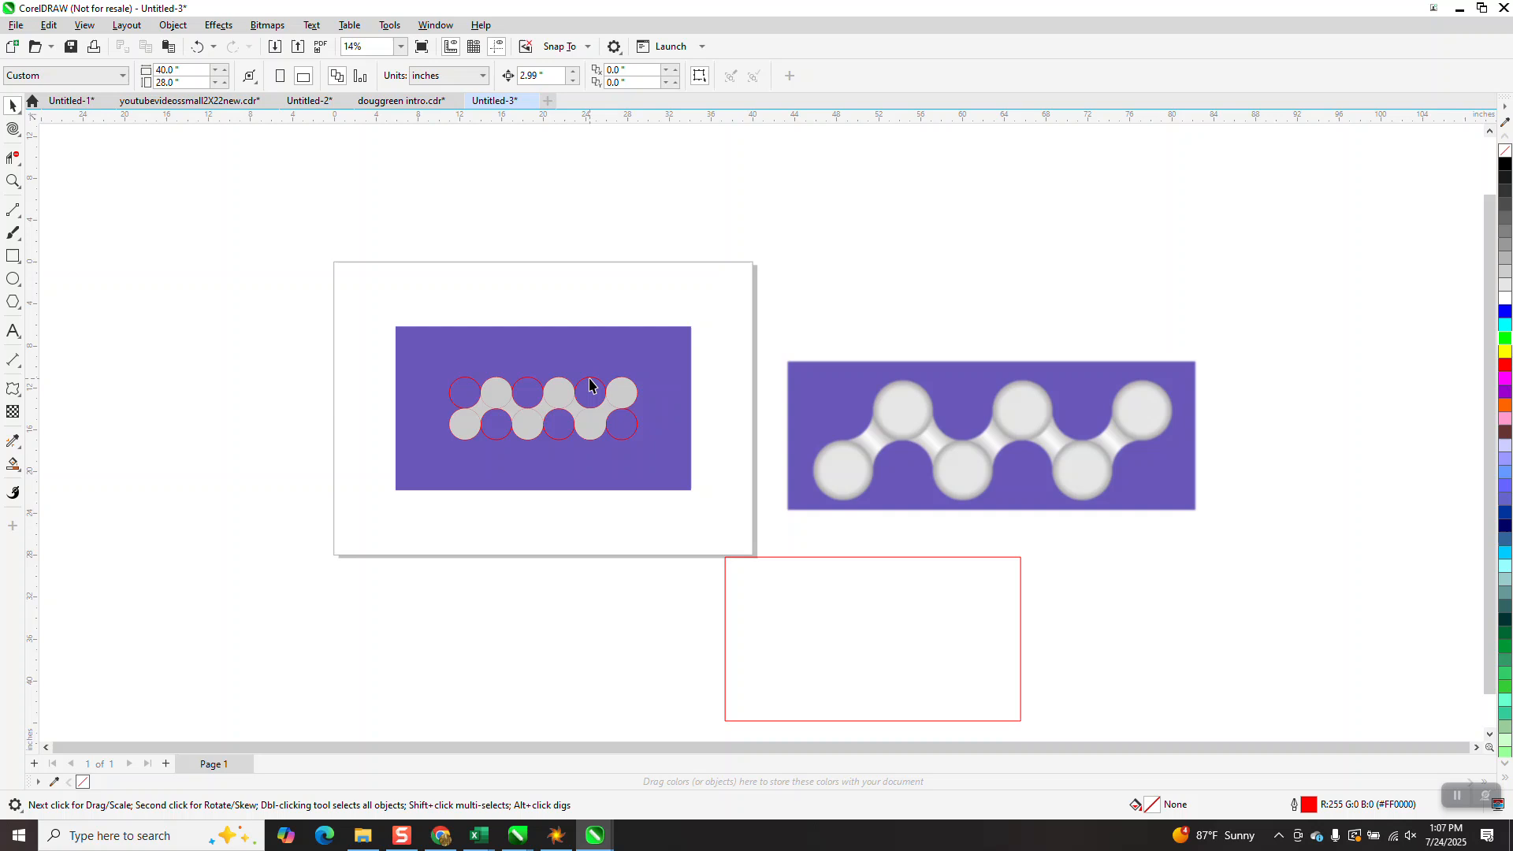
pyautogui.click(591, 379)
pyautogui.press('Up')
pyautogui.press('Up')
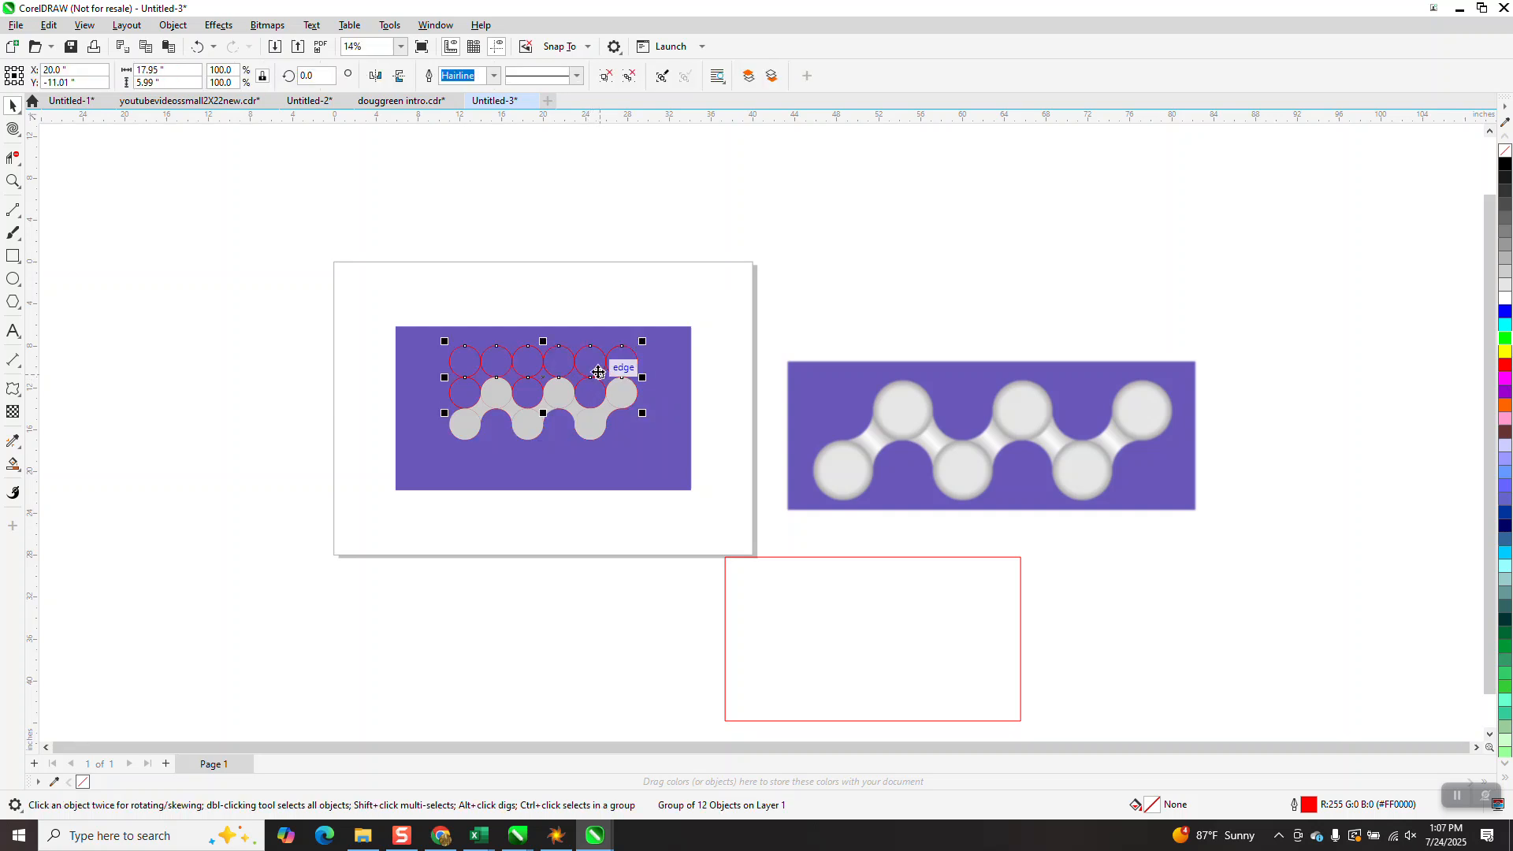
pyautogui.press('Up')
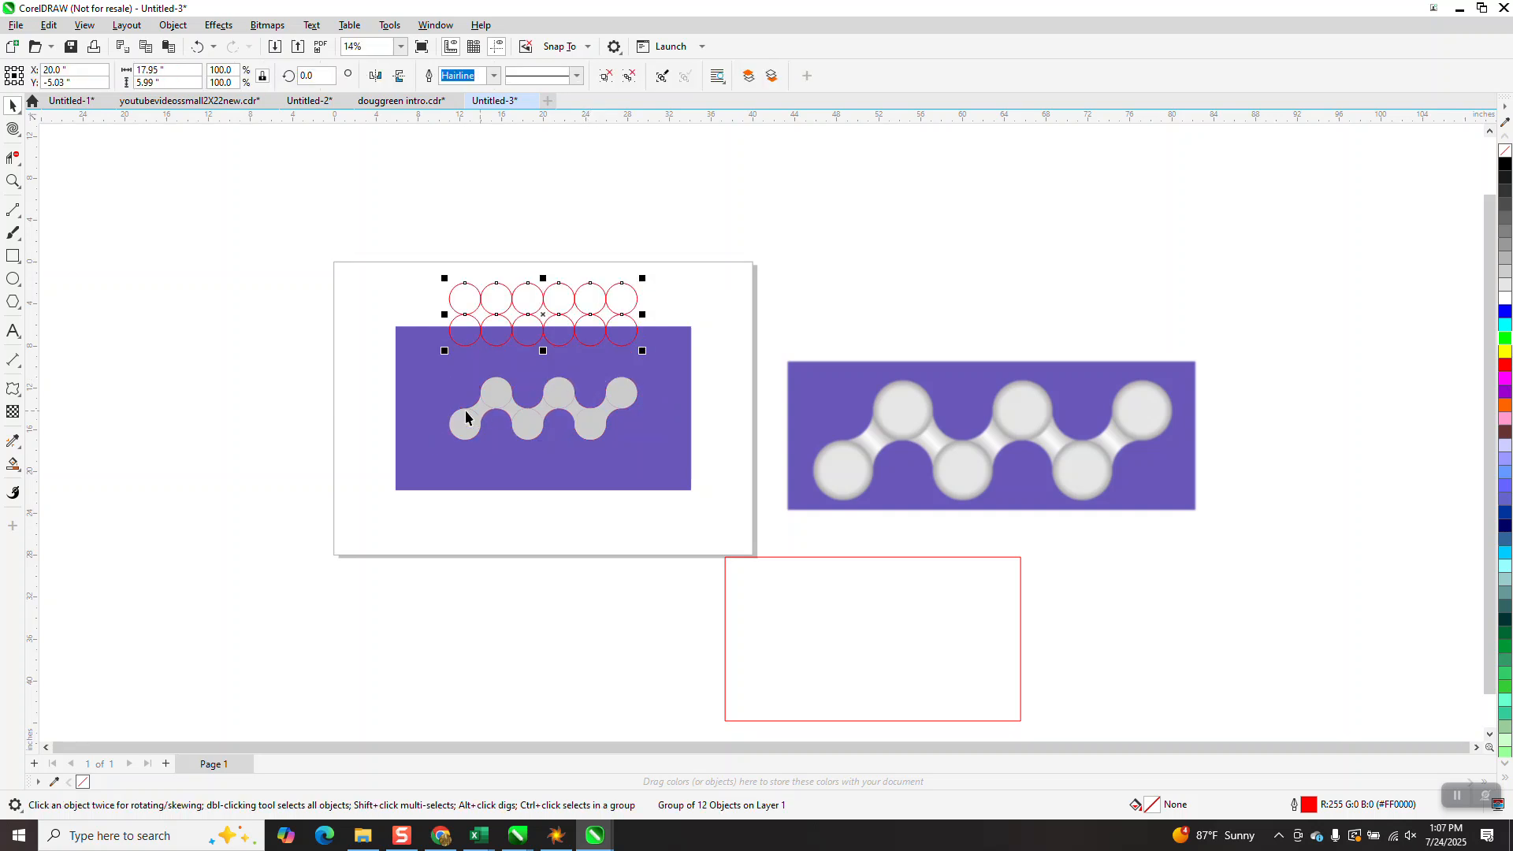
# Step: Try to apply a horizontal fountain fill to the first grey circle of the zigzag, then clear the selection
pyautogui.click(13, 180)
pyautogui.moveTo(341, 309); pyautogui.dragTo(749, 494)
pyautogui.scroll(-4, 666, 428)
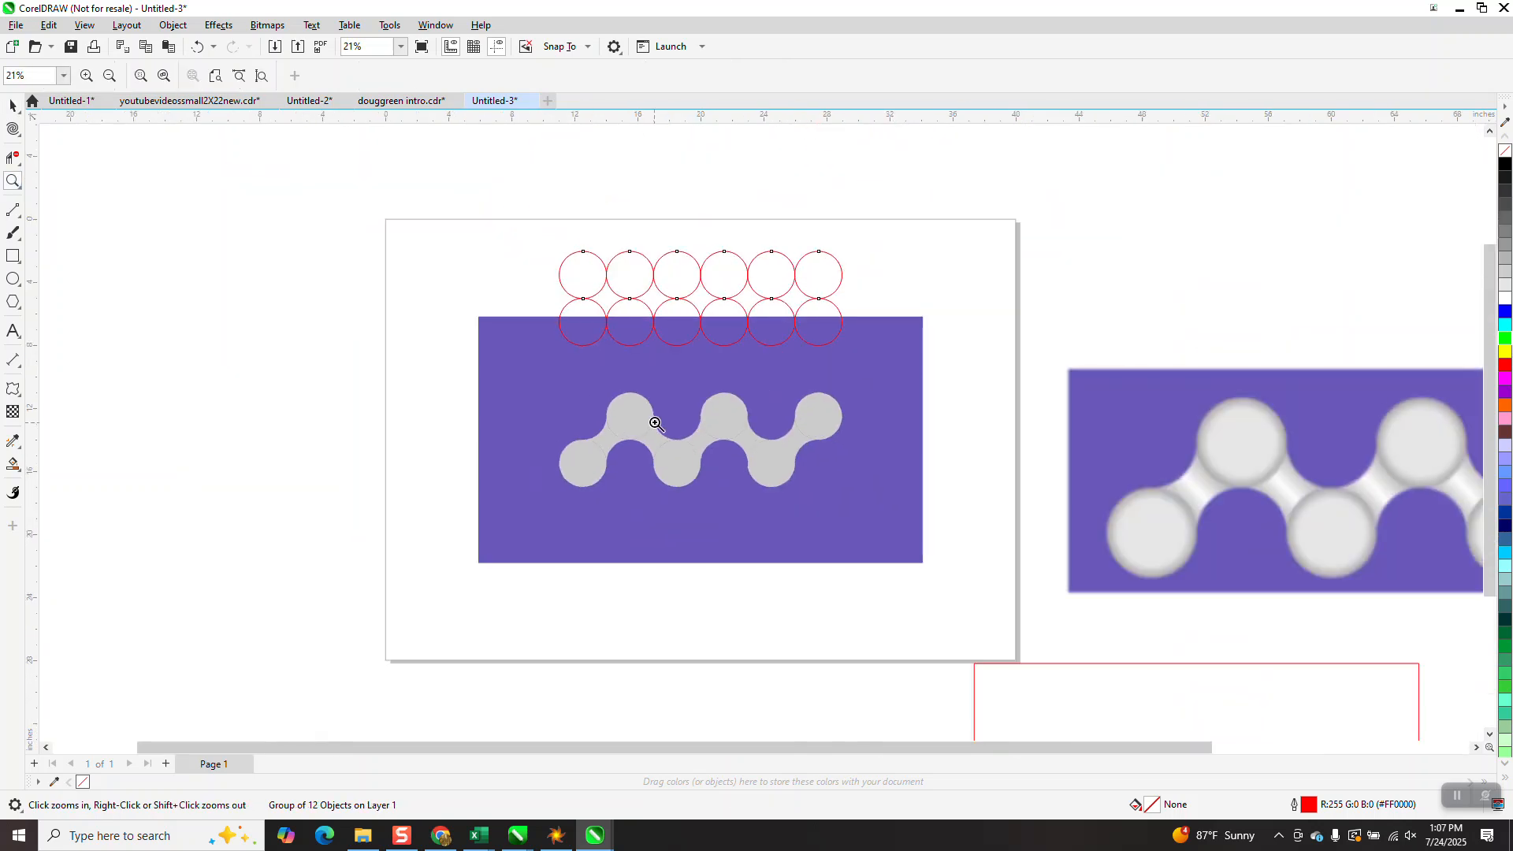
pyautogui.click(21, 476)
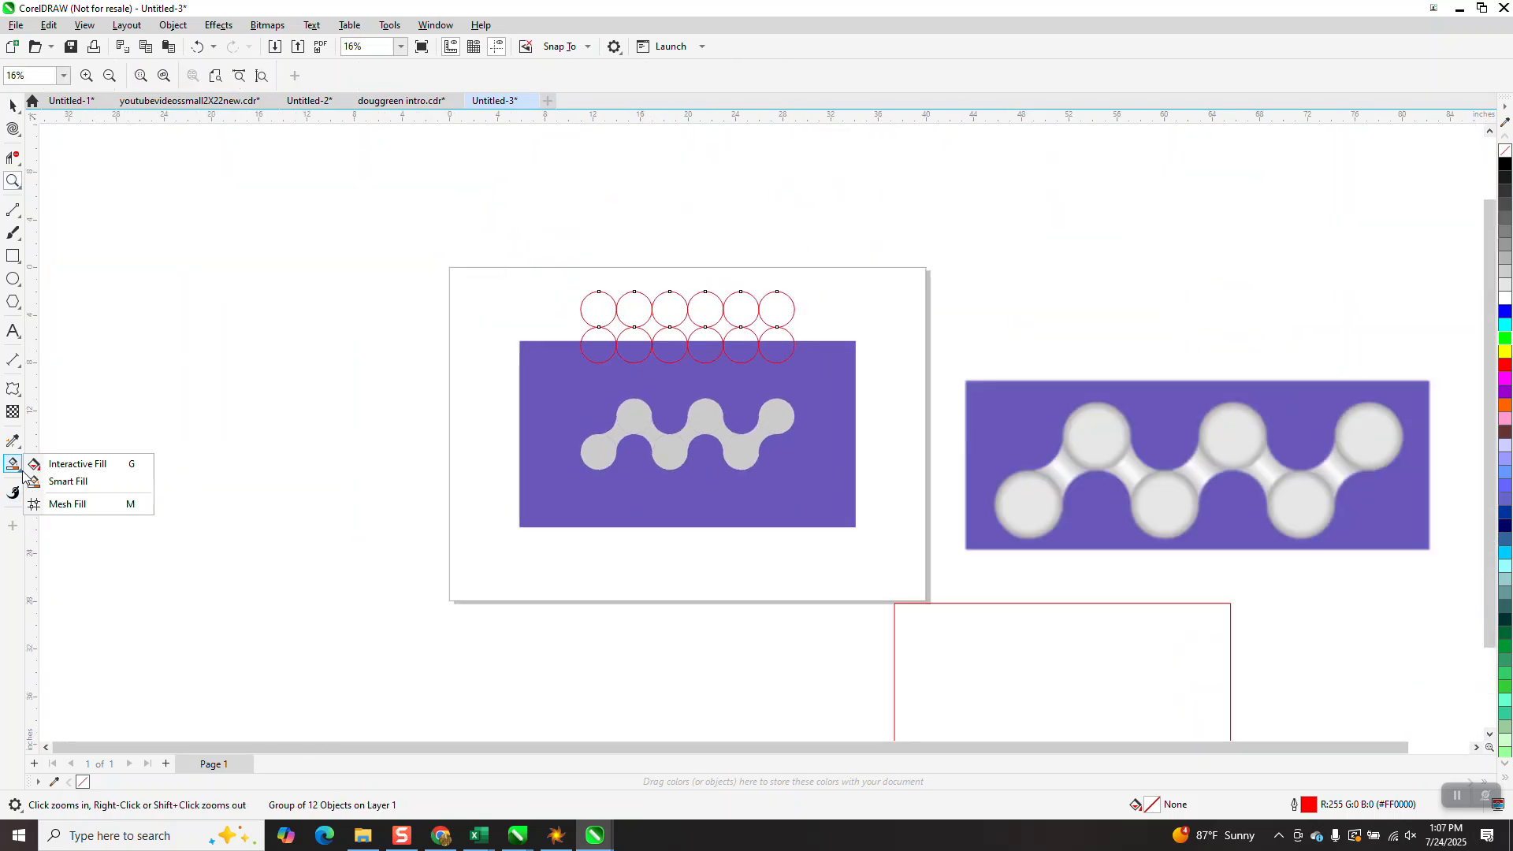
pyautogui.click(63, 467)
pyautogui.moveTo(597, 450); pyautogui.dragTo(617, 451)
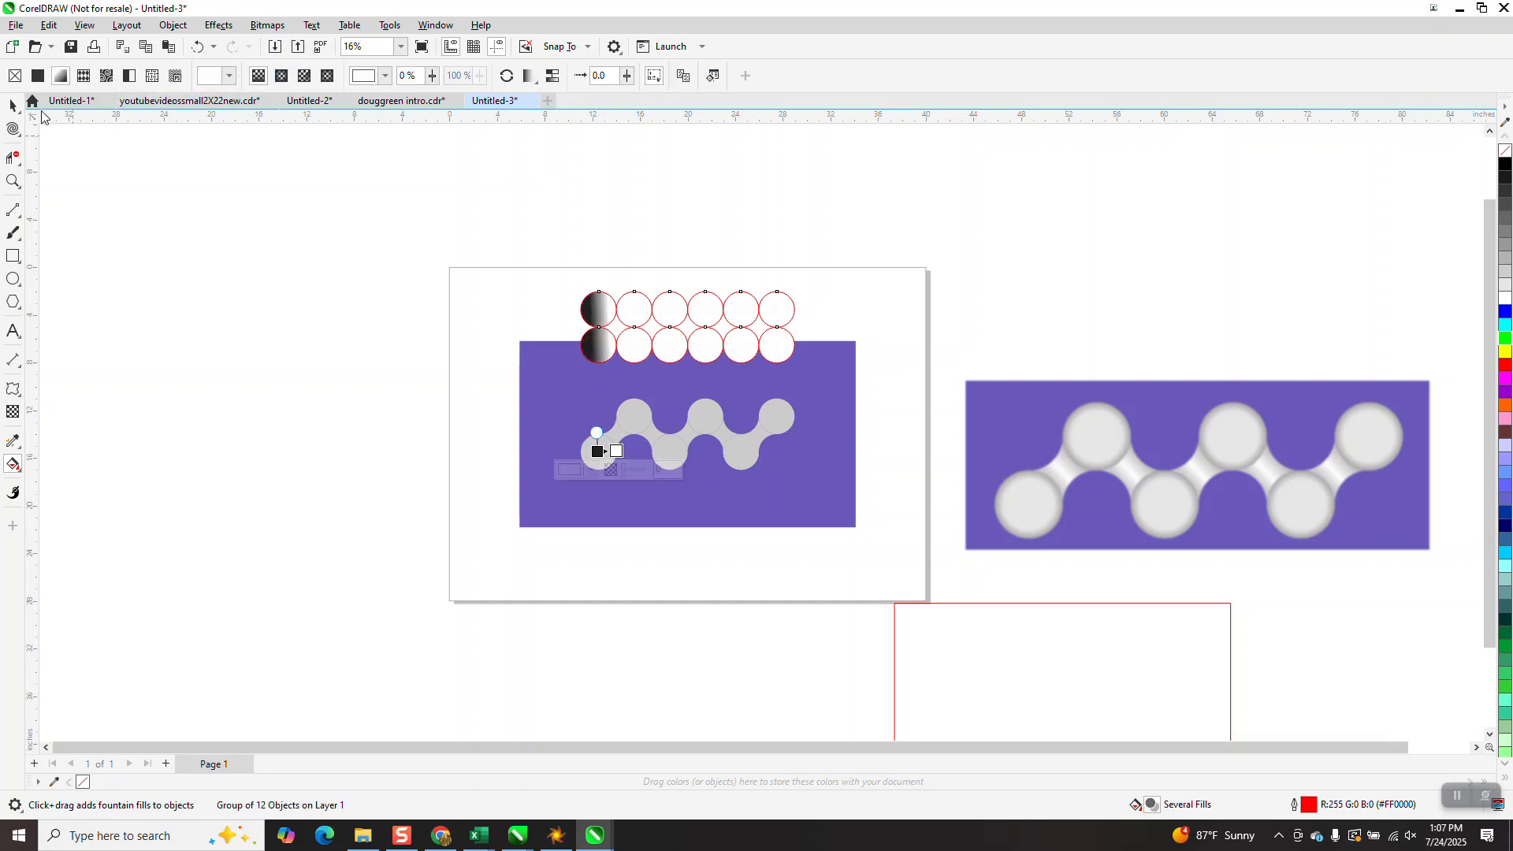
pyautogui.click(13, 105)
pyautogui.press('Escape')
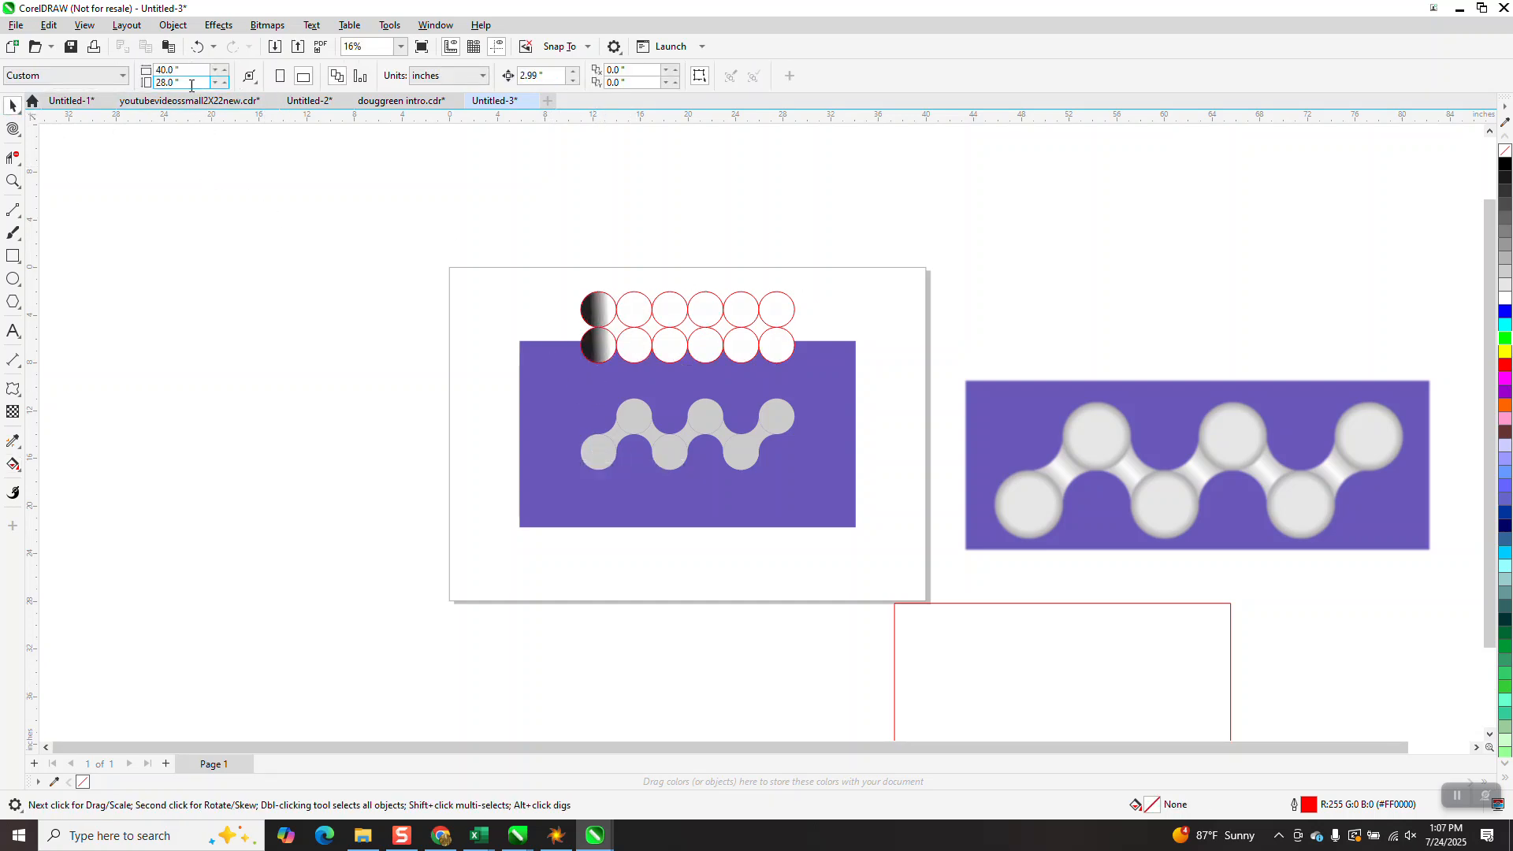
# Step: Undo the misplaced fountain fill and apply a horizontal fountain fill to the first lower grey circle, from its center toward its edge
pyautogui.click(197, 46)
pyautogui.press('Escape')
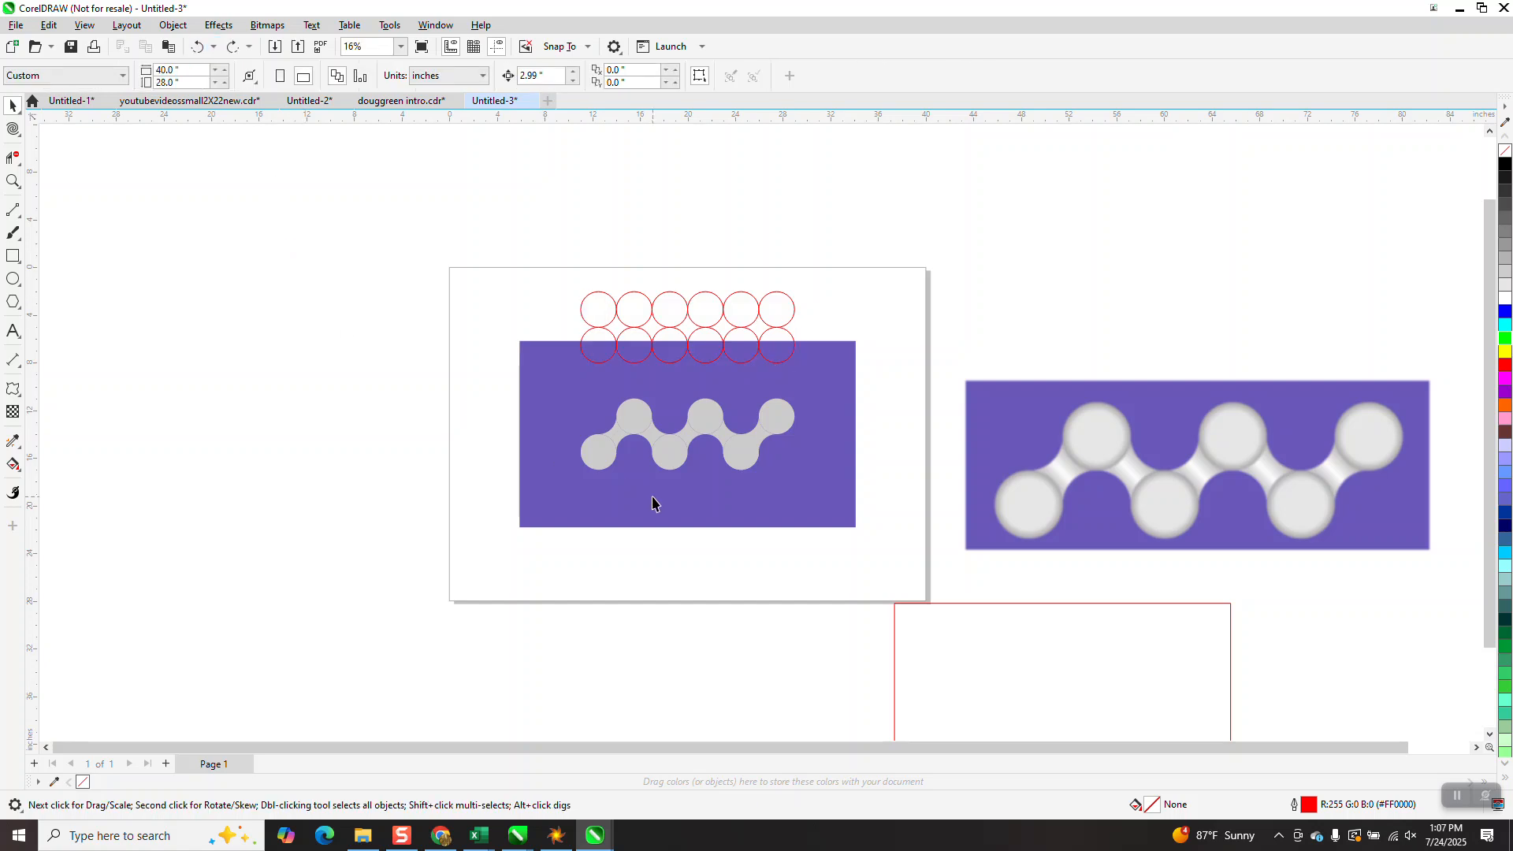
pyautogui.click(606, 464)
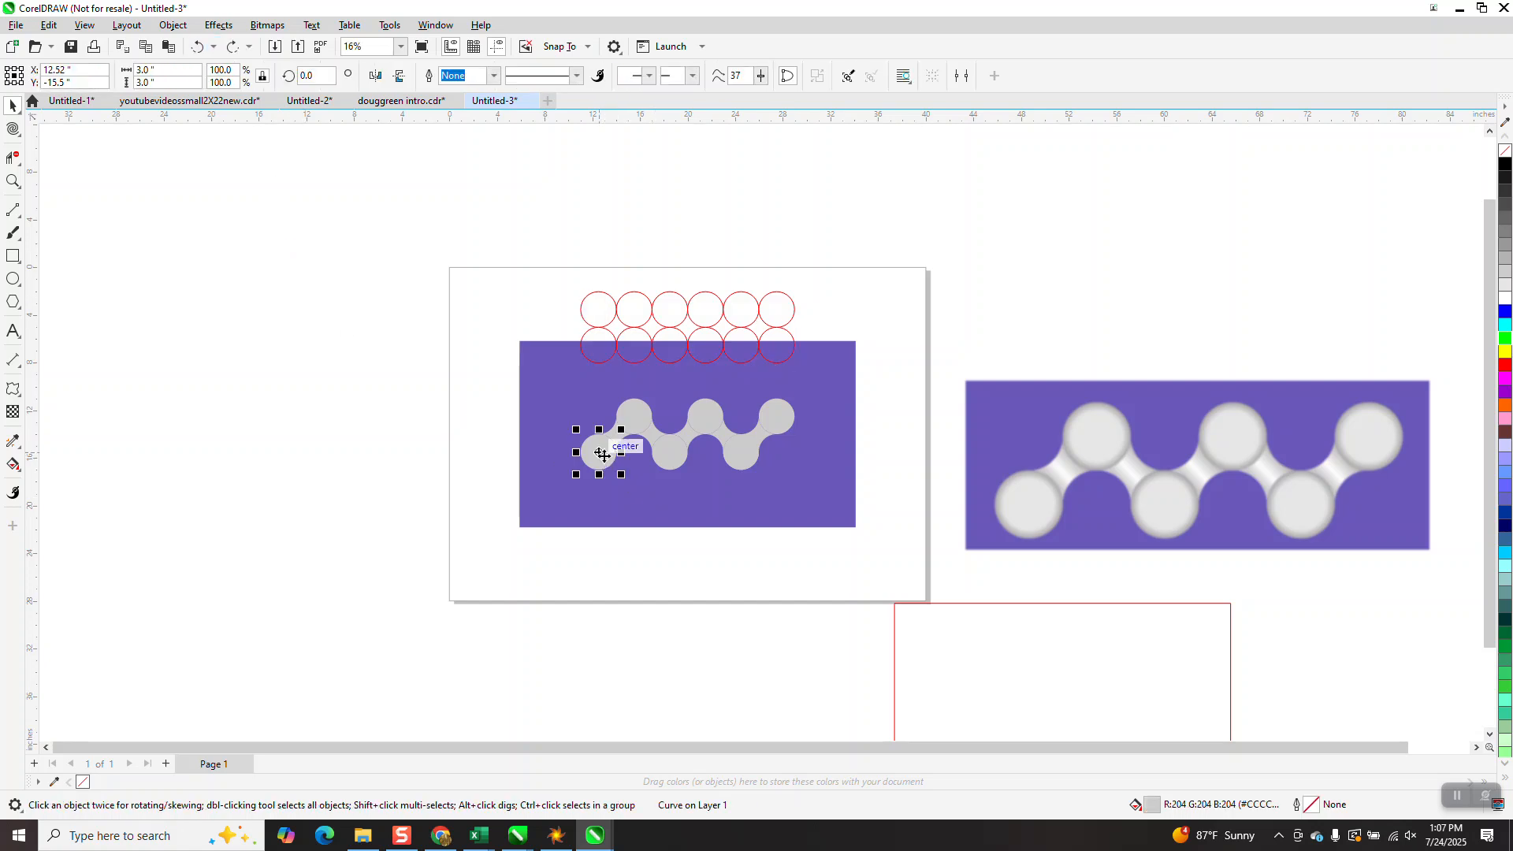
pyautogui.click(19, 468)
pyautogui.click(52, 465)
pyautogui.moveTo(599, 452); pyautogui.dragTo(616, 453)
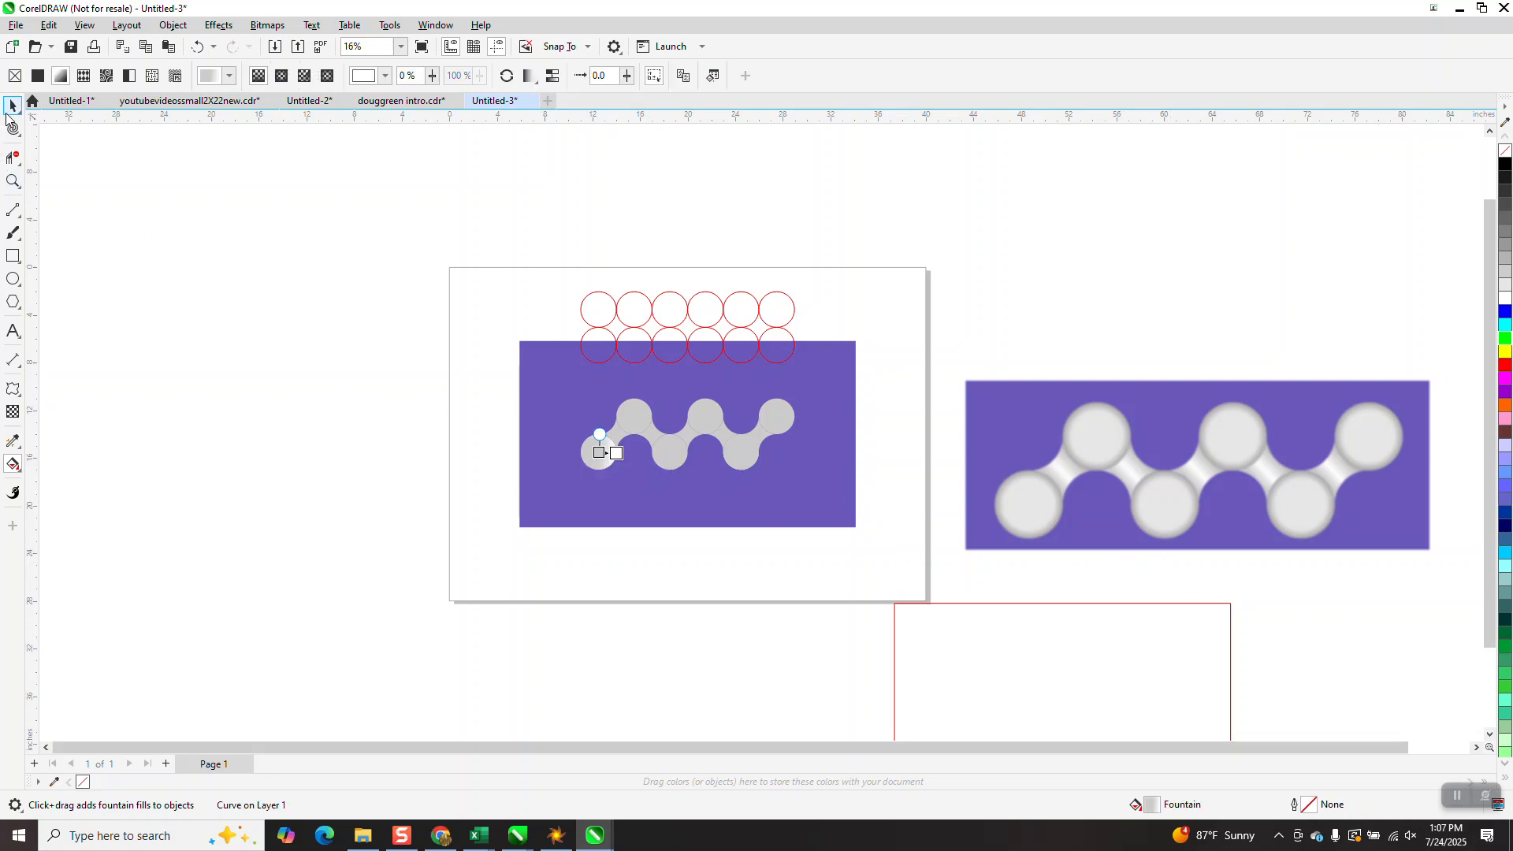
# Step: Move the reference image directly below the purple rectangle for close comparison with the zigzag
pyautogui.click(12, 105)
pyautogui.moveTo(1148, 531); pyautogui.dragTo(652, 669)
pyautogui.click(14, 182)
pyautogui.moveTo(433, 373); pyautogui.dragTo(934, 734)
pyautogui.click(13, 105)
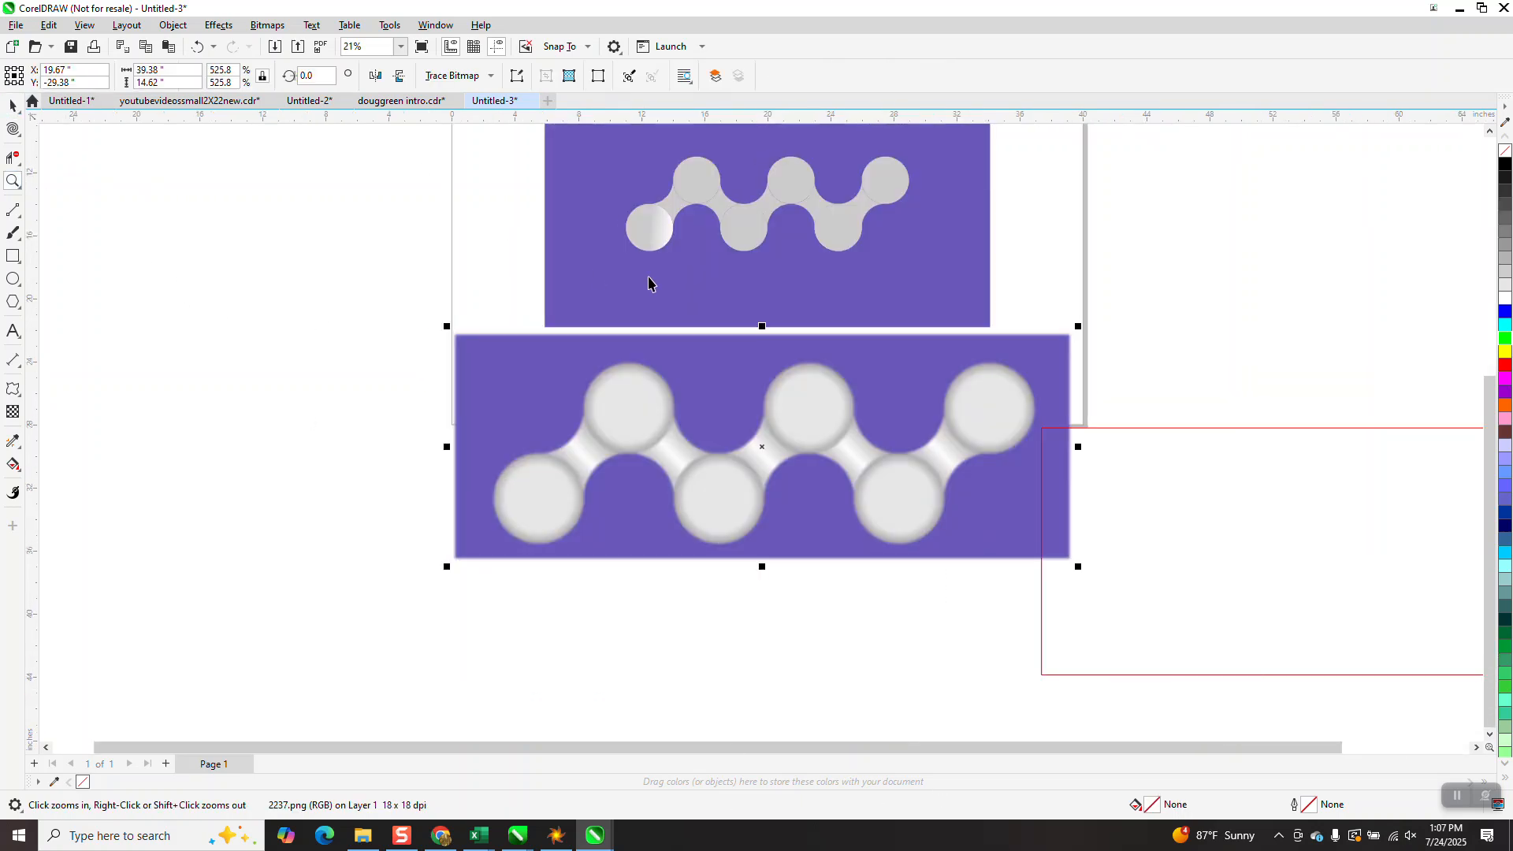
# Step: Change the first lower circle's fill to an elliptical fountain fill and place its white node at the circle's center
pyautogui.click(649, 228)
pyautogui.click(13, 464)
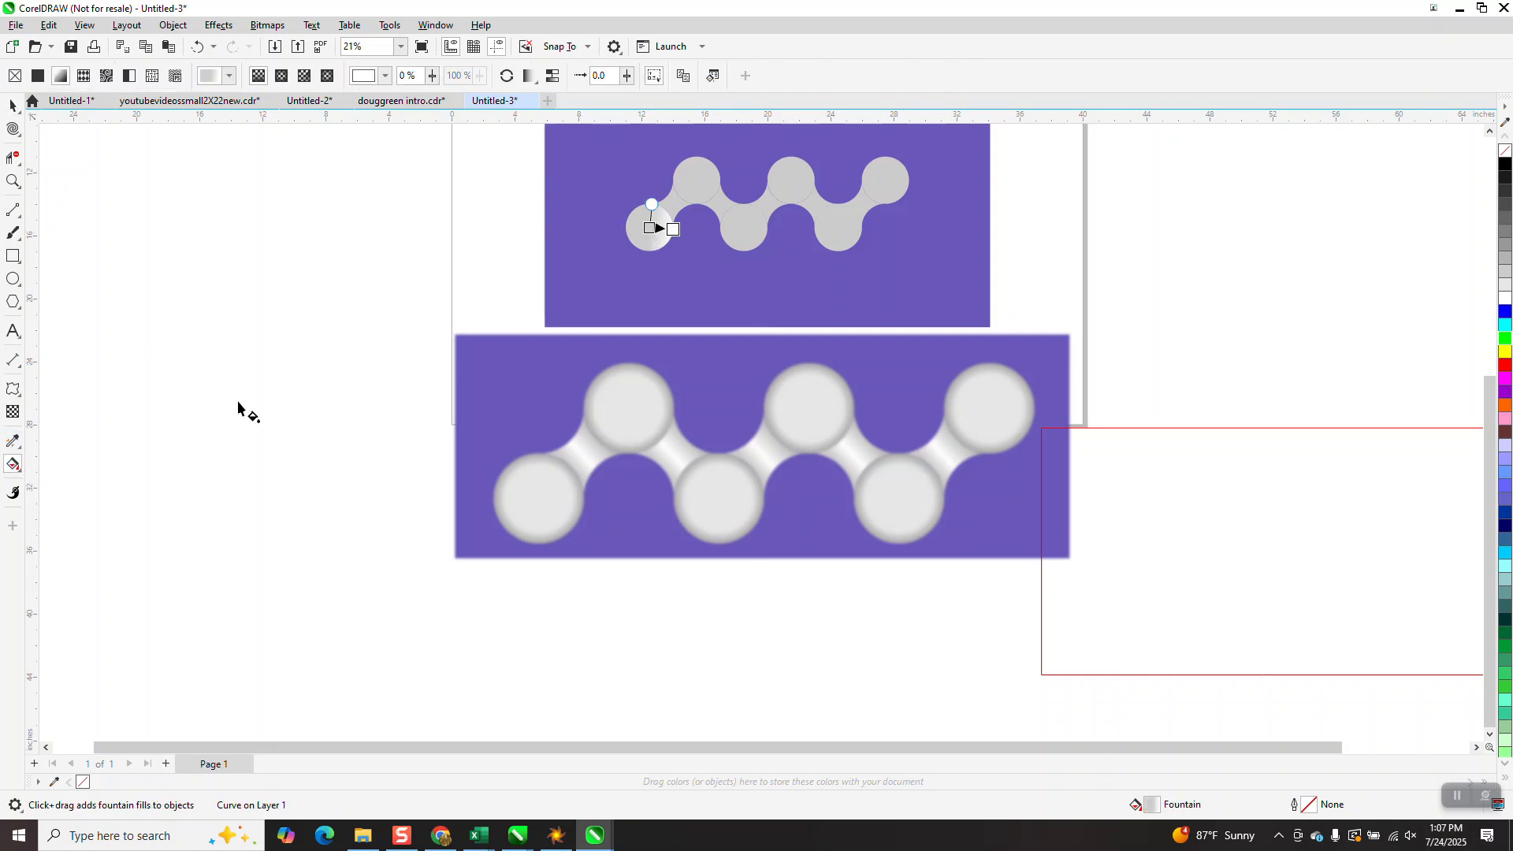
pyautogui.click(282, 74)
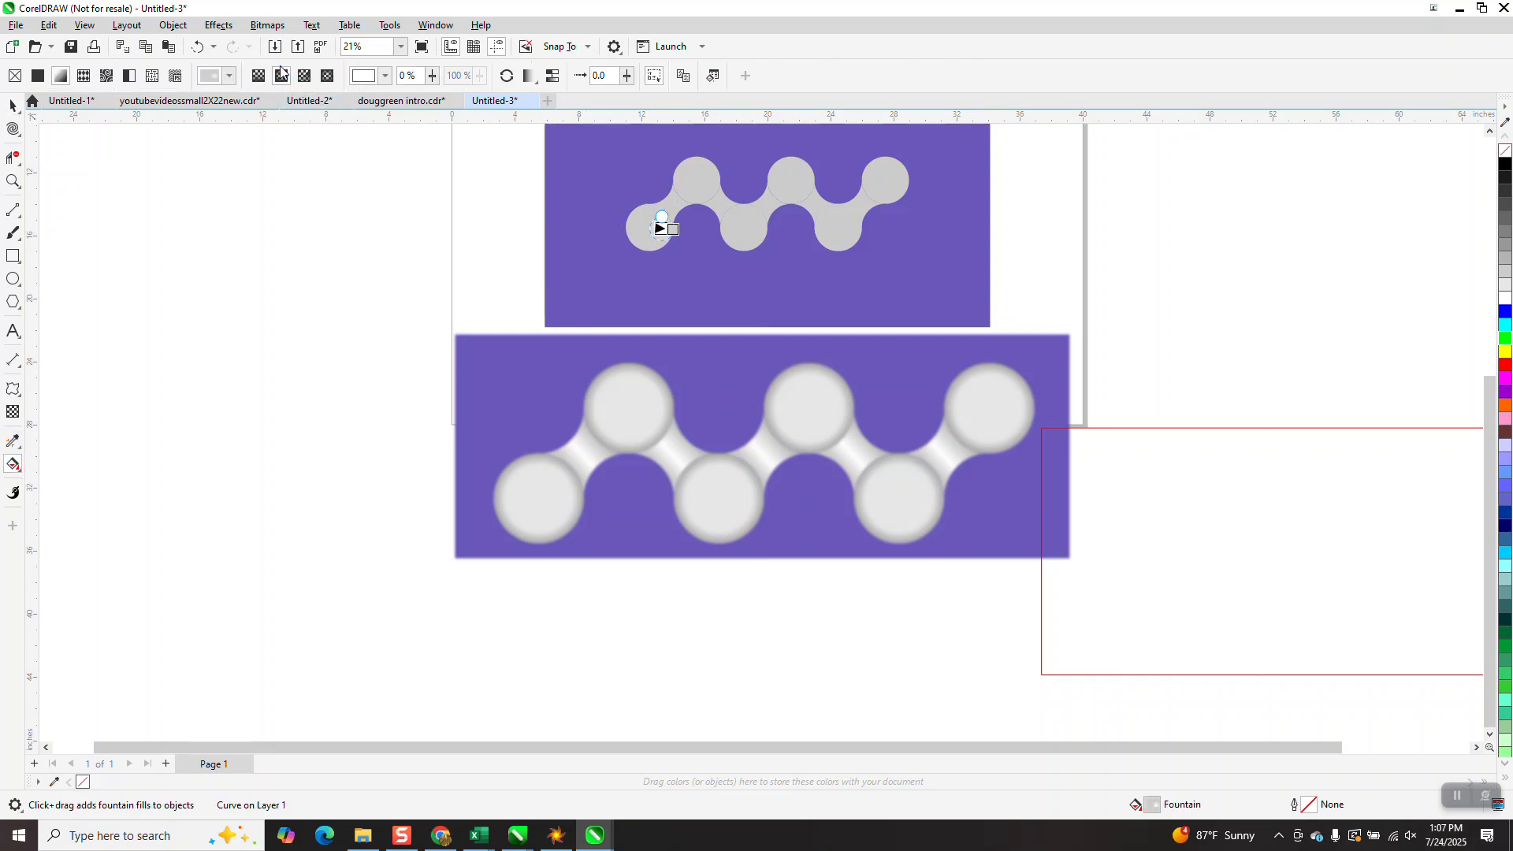
pyautogui.click(18, 182)
pyautogui.moveTo(524, 192); pyautogui.dragTo(811, 382)
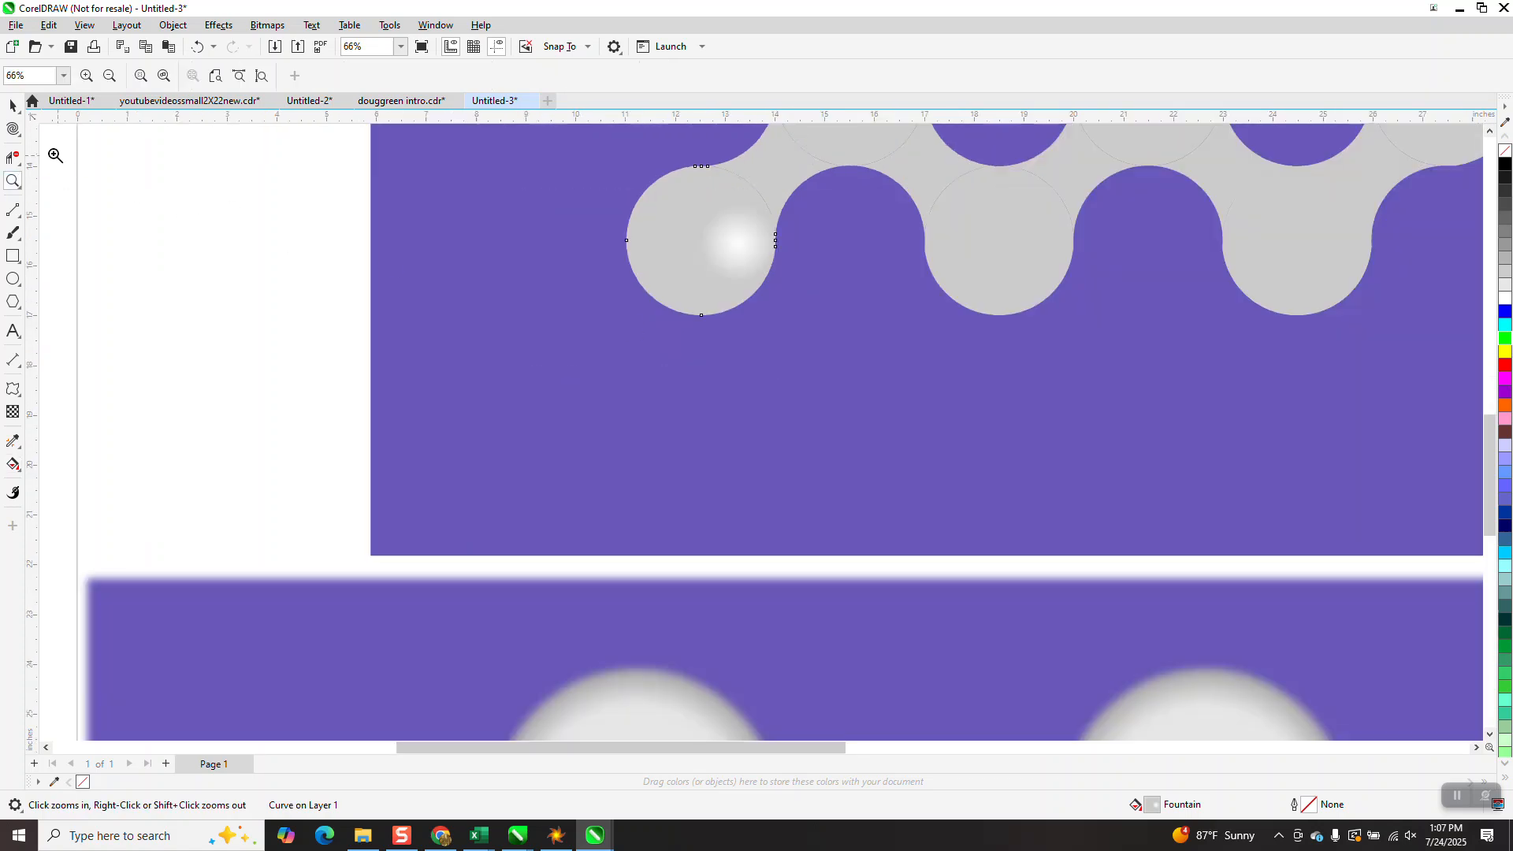
pyautogui.click(13, 464)
pyautogui.moveTo(739, 244); pyautogui.dragTo(702, 240)
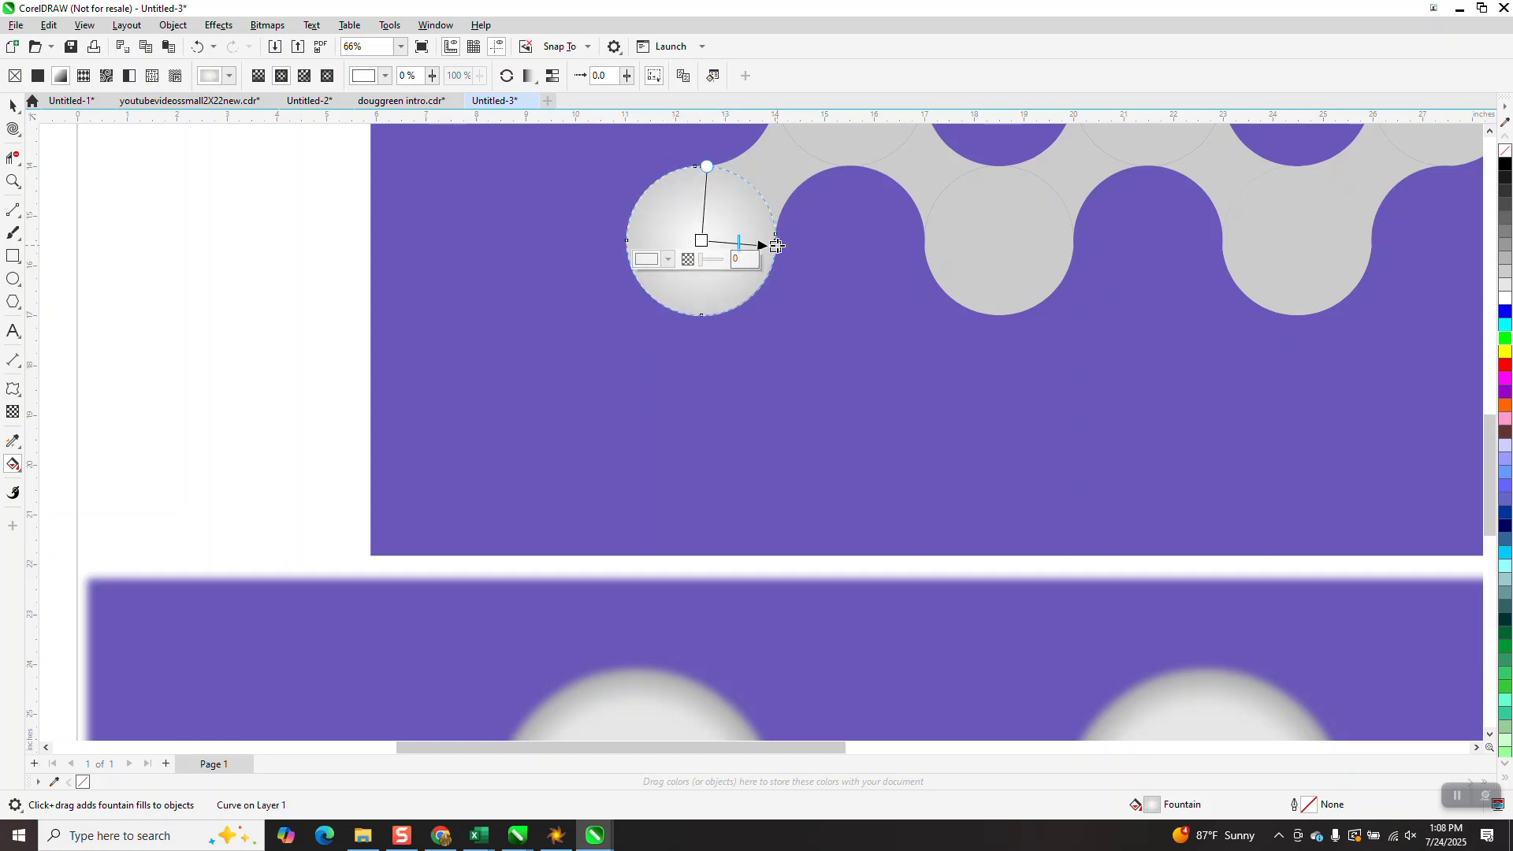
# Step: Extend the radial fill slightly beyond the first circle's edge and add a darker grey color stop near the edge
pyautogui.scroll(-1, 709, 370)
pyautogui.scroll(-1, 679, 331)
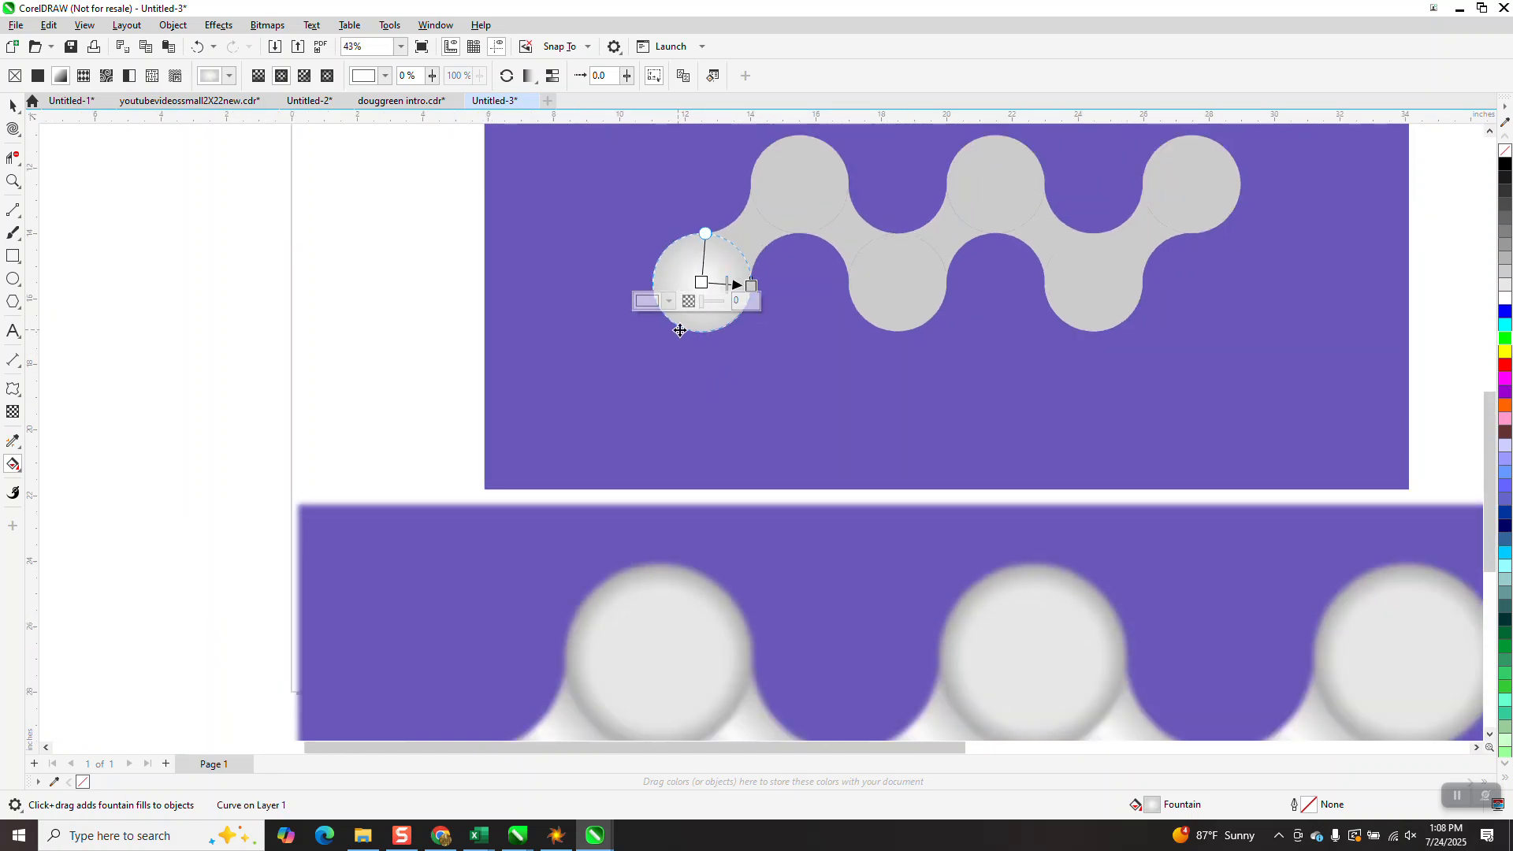
pyautogui.moveTo(751, 285); pyautogui.dragTo(765, 289)
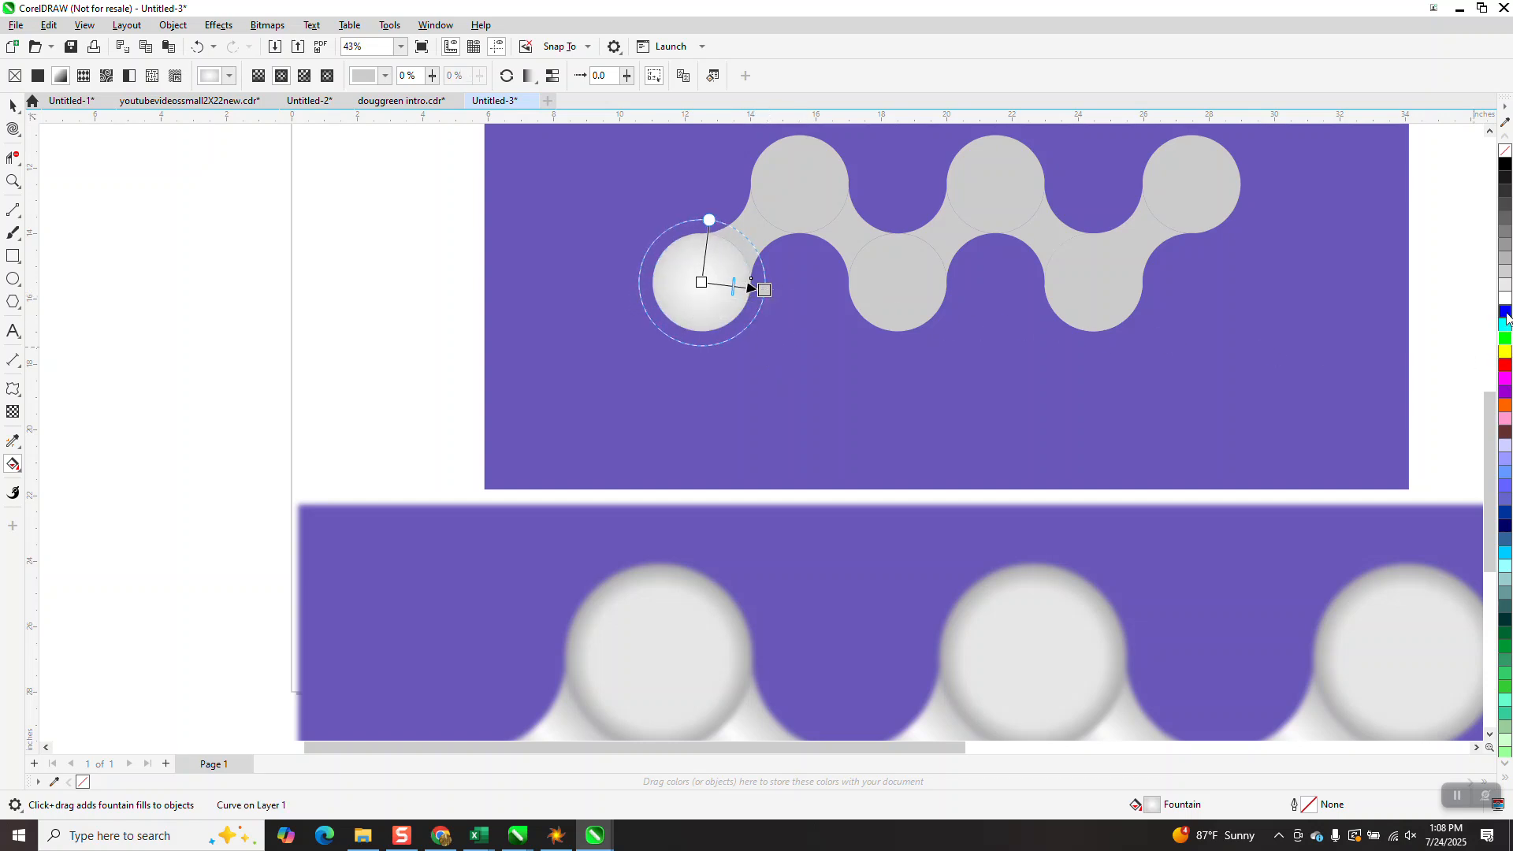
pyautogui.moveTo(1505, 292); pyautogui.dragTo(749, 291)
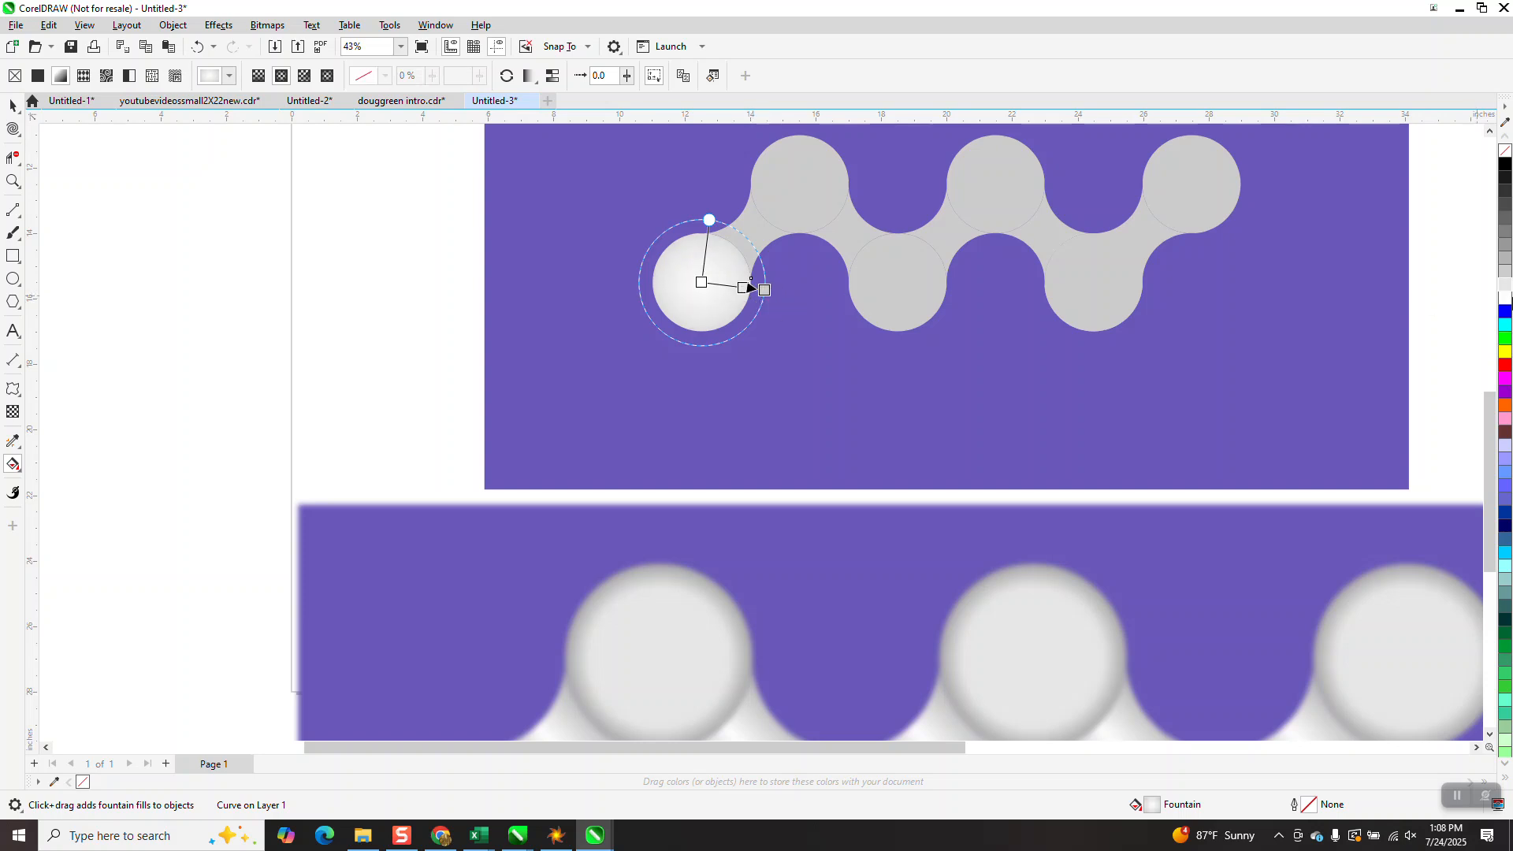
pyautogui.moveTo(1506, 262); pyautogui.dragTo(757, 290)
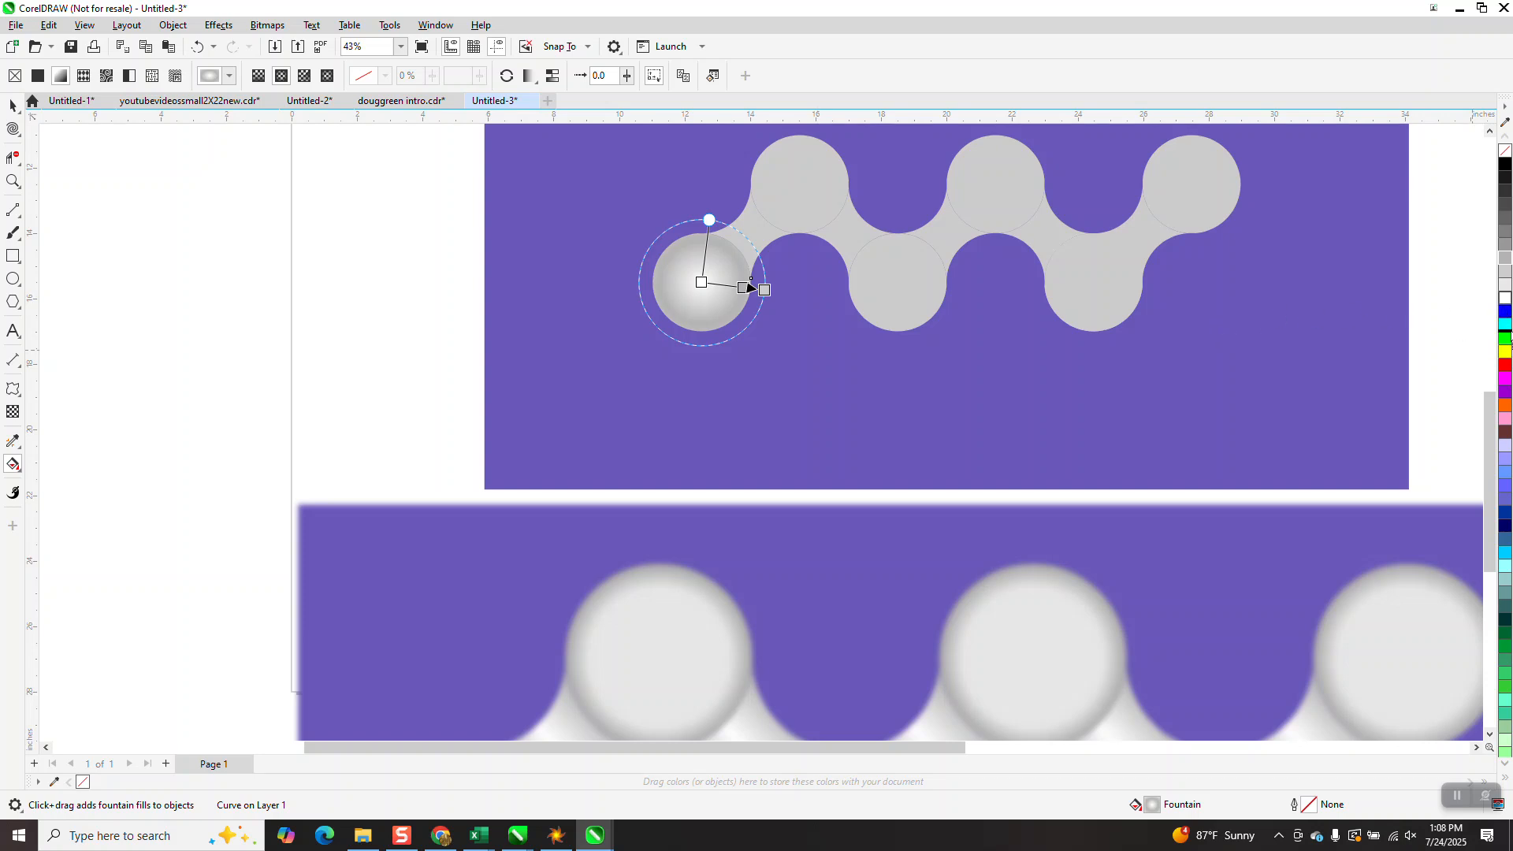
# Step: Add a light color stop about midway along the first circle's gradient and extend its outer node slightly
pyautogui.moveTo(1506, 299); pyautogui.dragTo(1192, 299)
pyautogui.moveTo(729, 284); pyautogui.dragTo(726, 286)
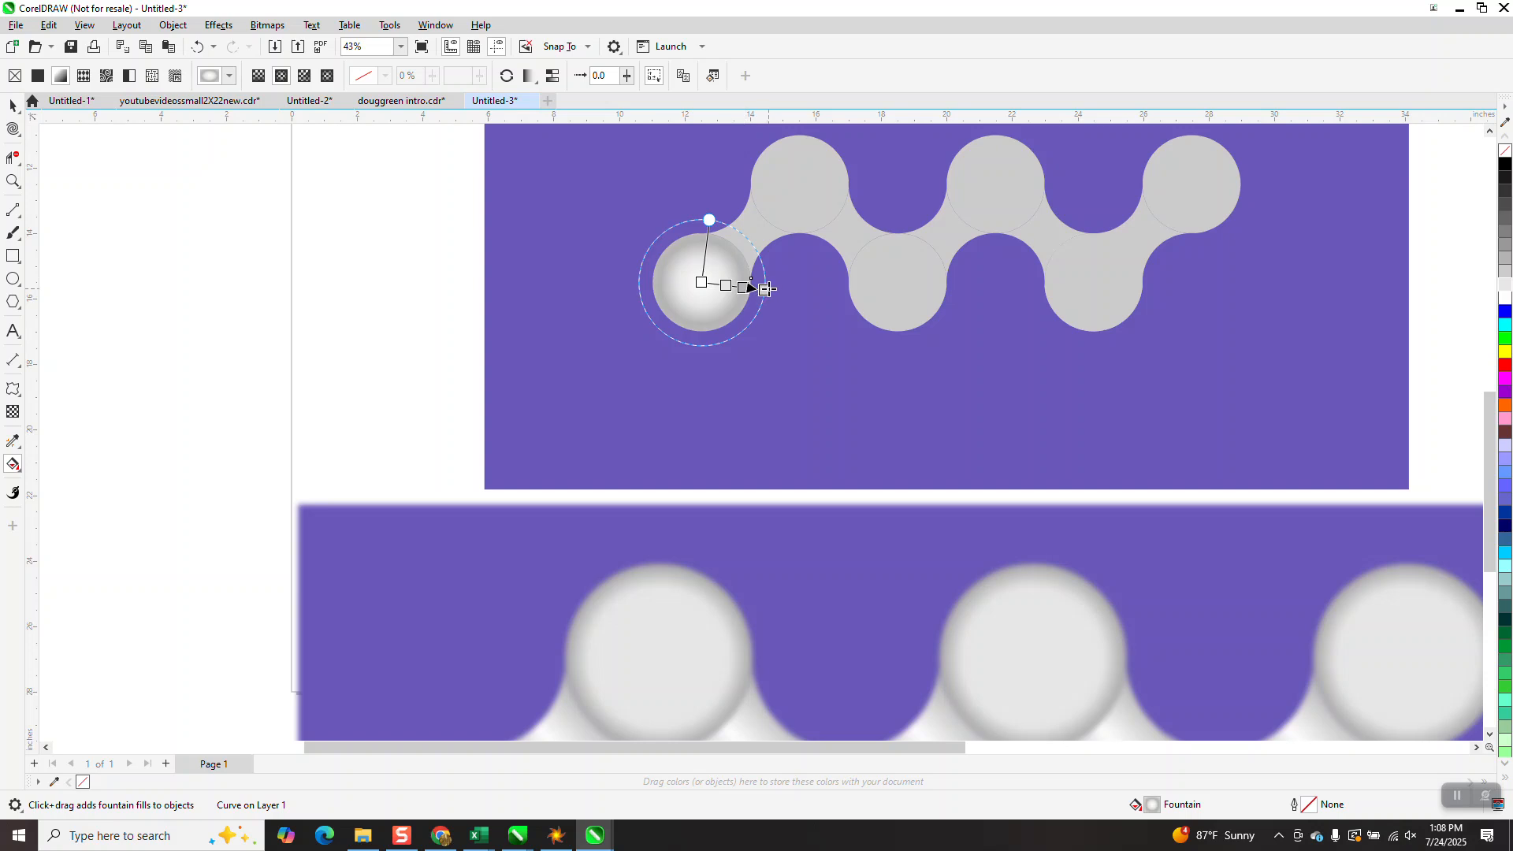
pyautogui.click(766, 289)
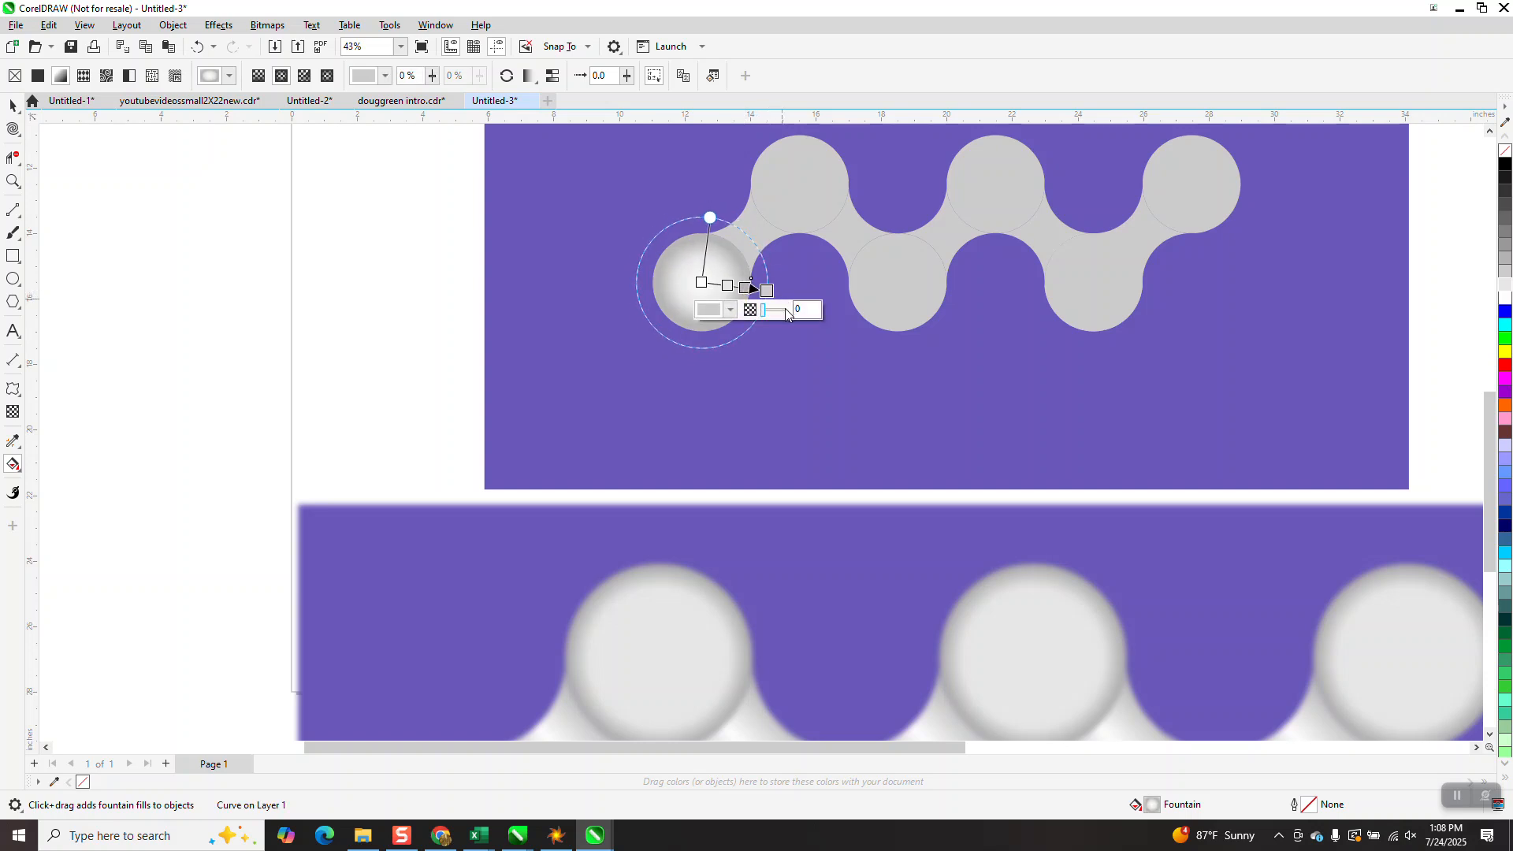
pyautogui.scroll(-1, 962, 632)
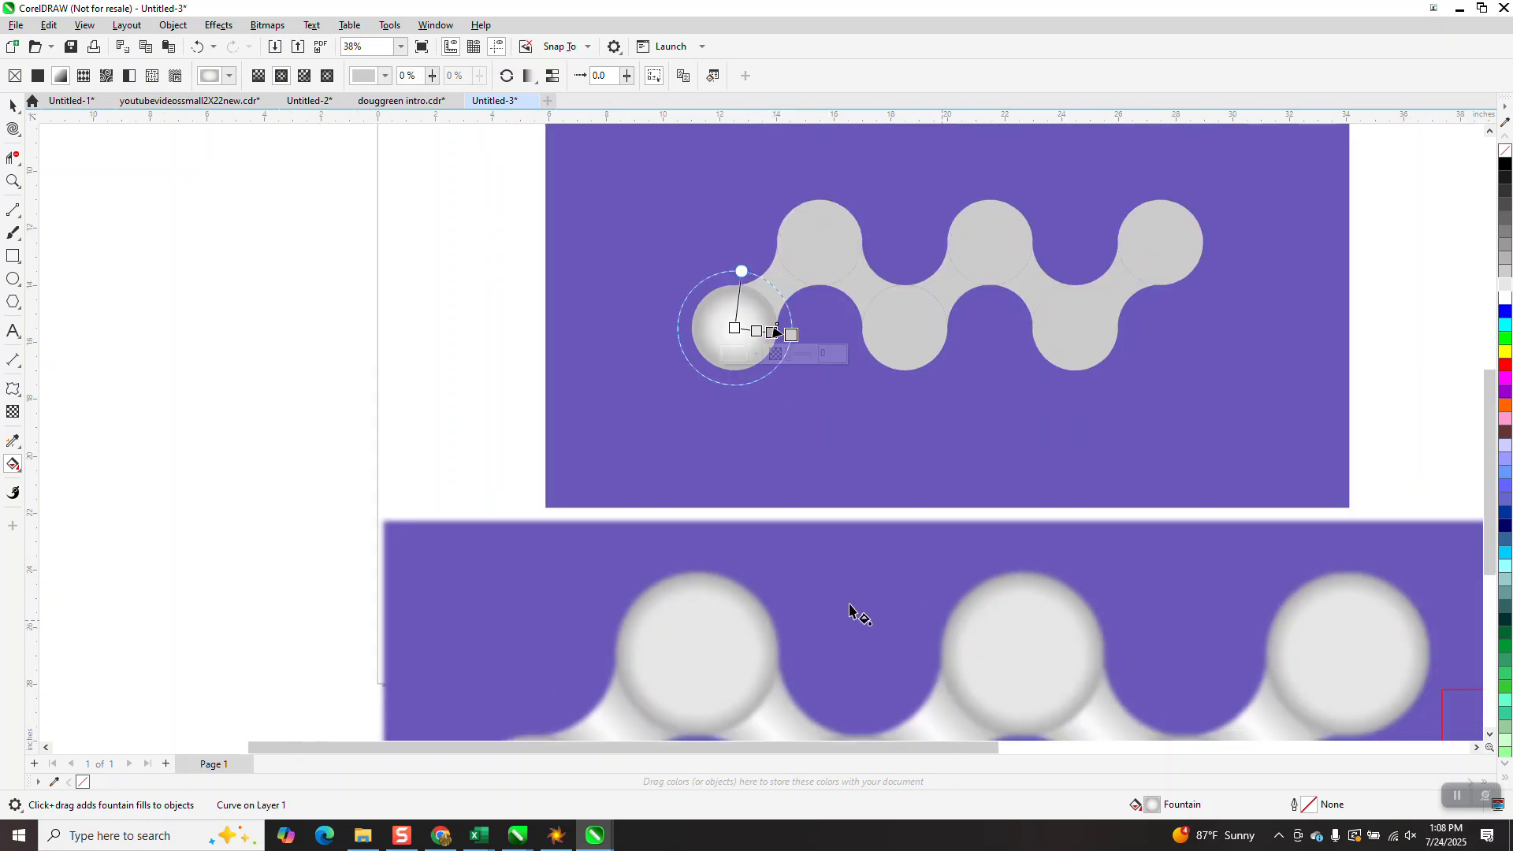
# Step: Extend the first circle's radial fill a little further and add another light color stop just inside the darker grey one
pyautogui.click(12, 105)
pyautogui.click(271, 237)
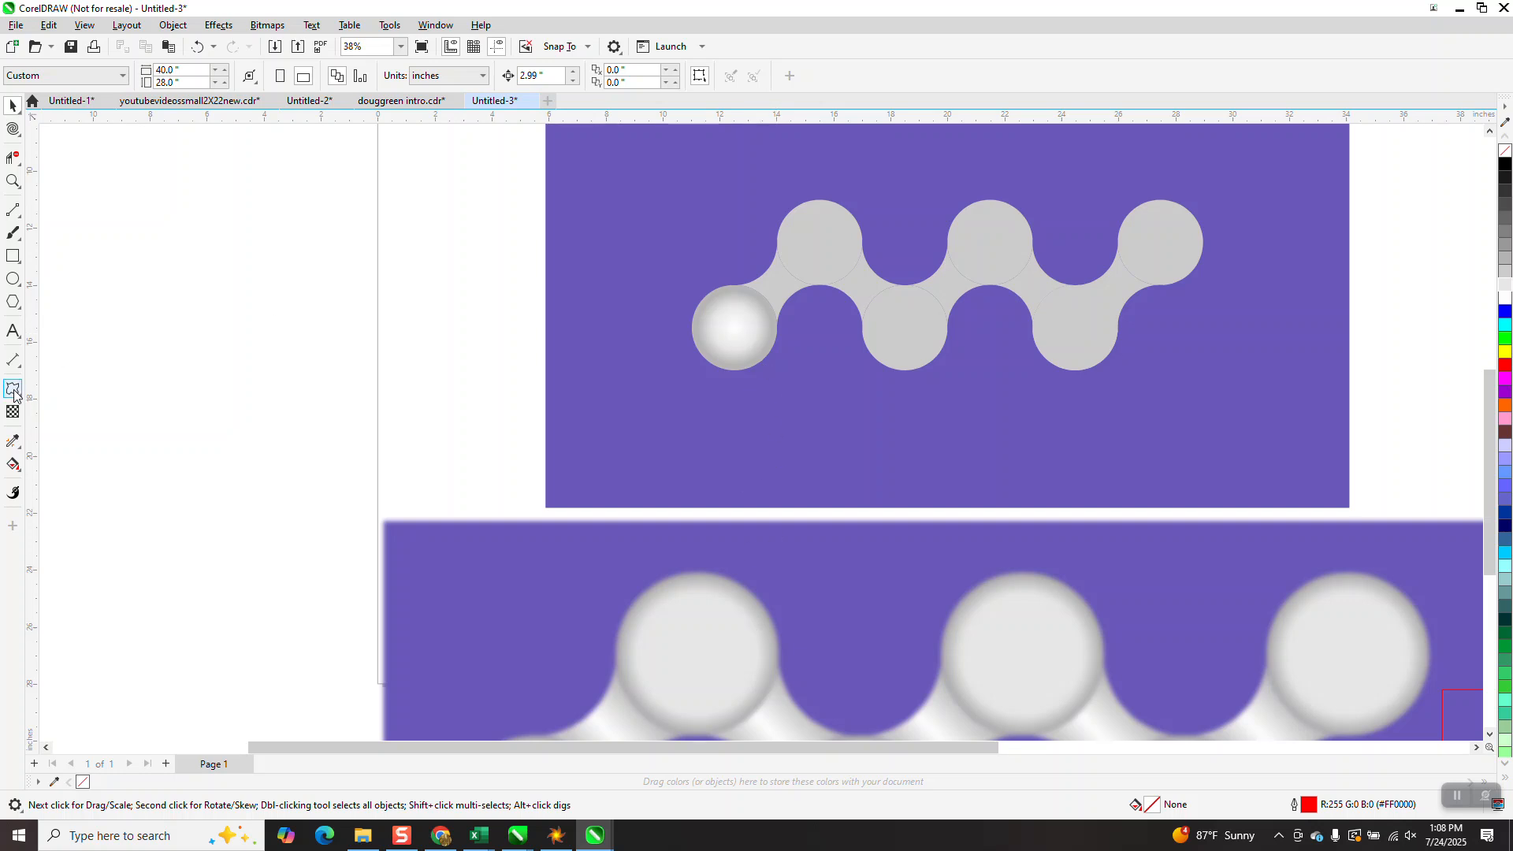
pyautogui.click(13, 464)
pyautogui.click(749, 335)
pyautogui.moveTo(794, 332); pyautogui.dragTo(798, 335)
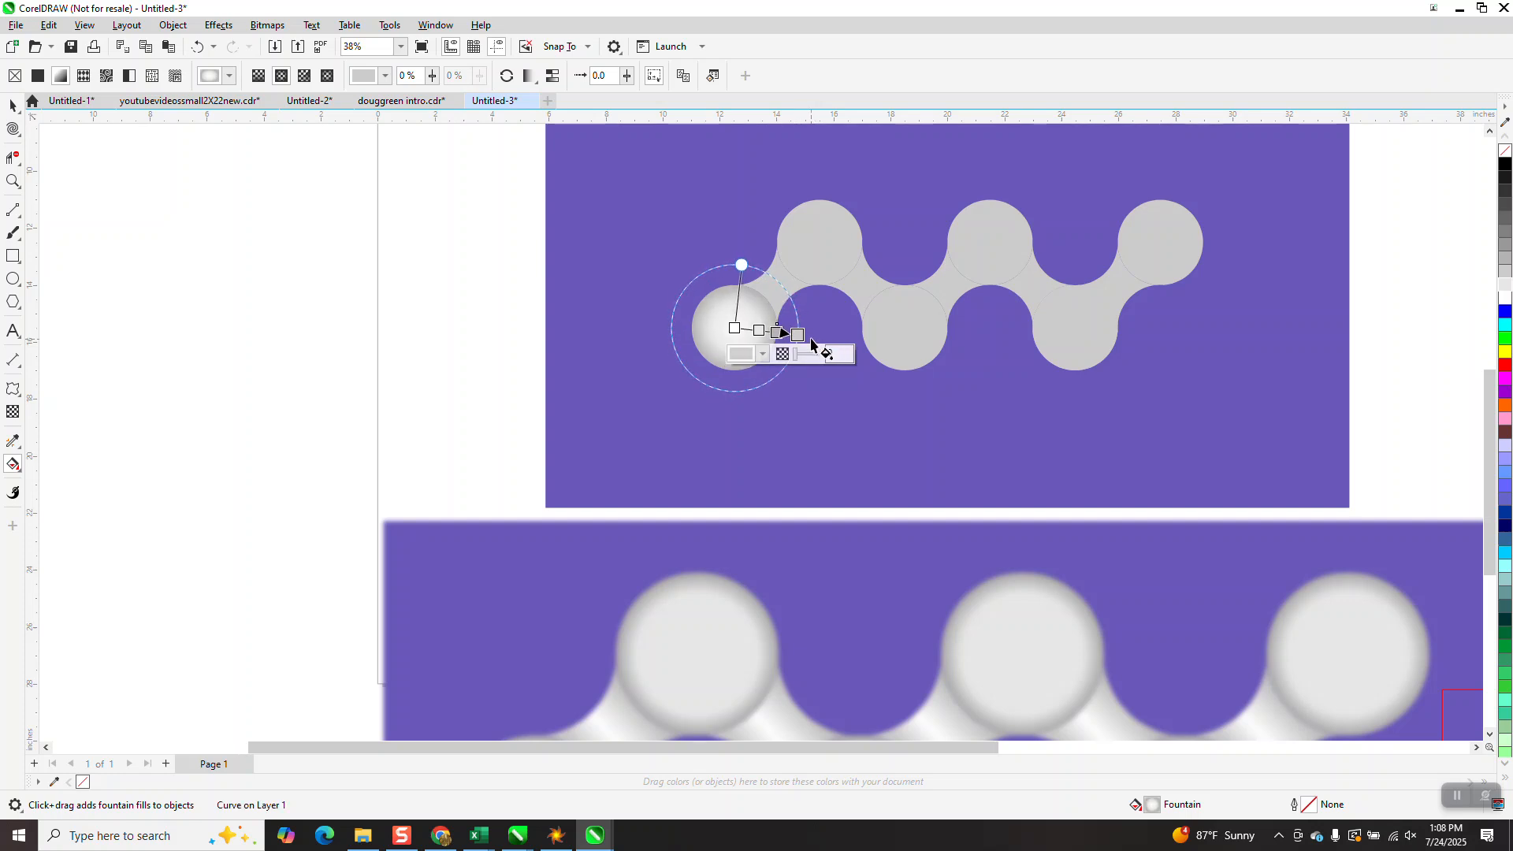
pyautogui.click(759, 330)
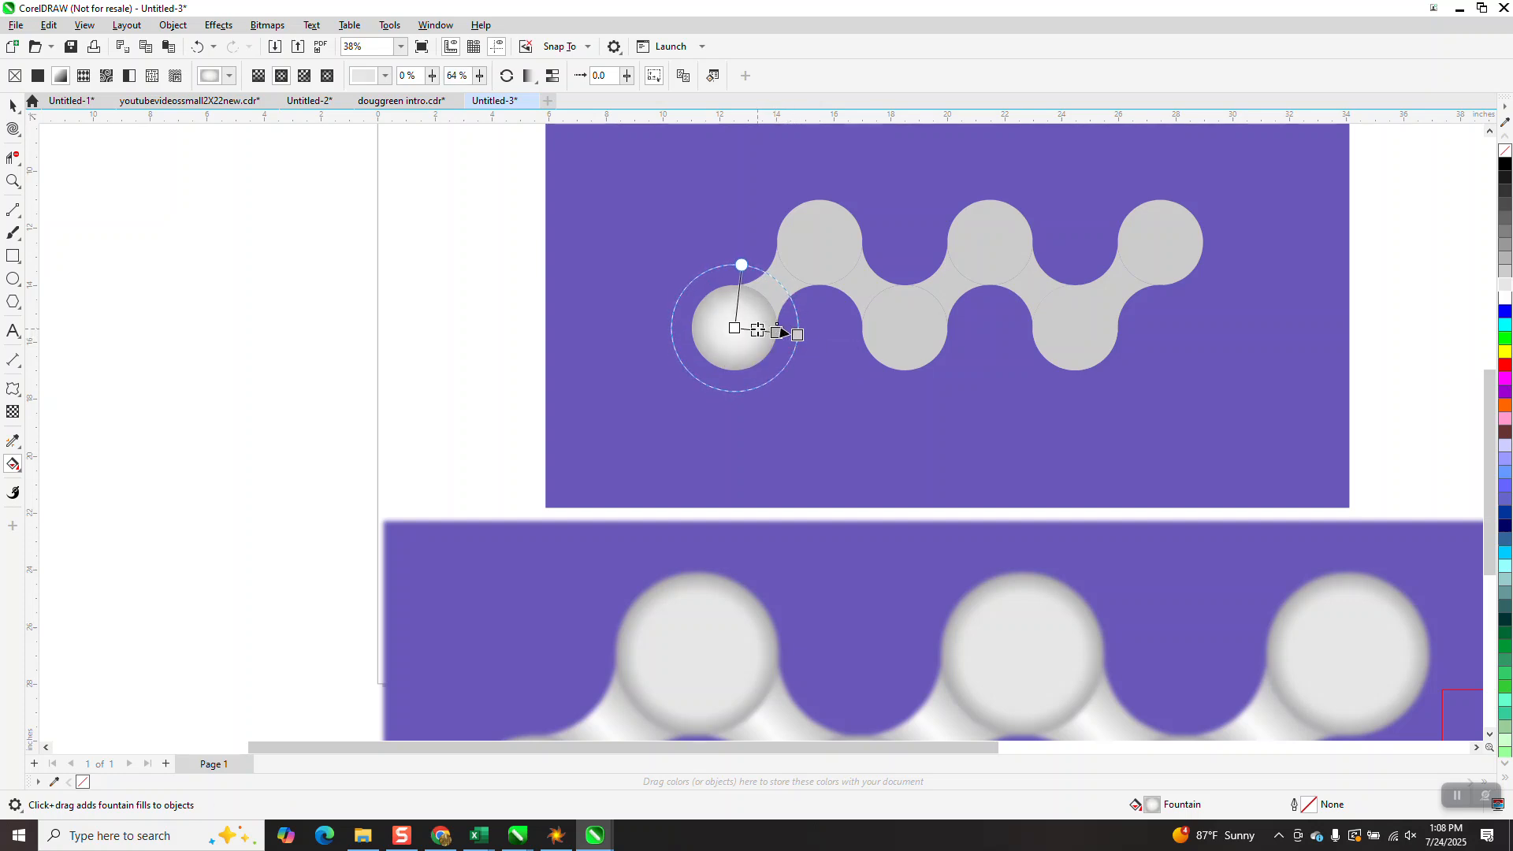
pyautogui.moveTo(1506, 290)
pyautogui.mouseDown()
pyautogui.moveTo(902, 352)
pyautogui.moveTo(771, 336)
pyautogui.mouseUp()
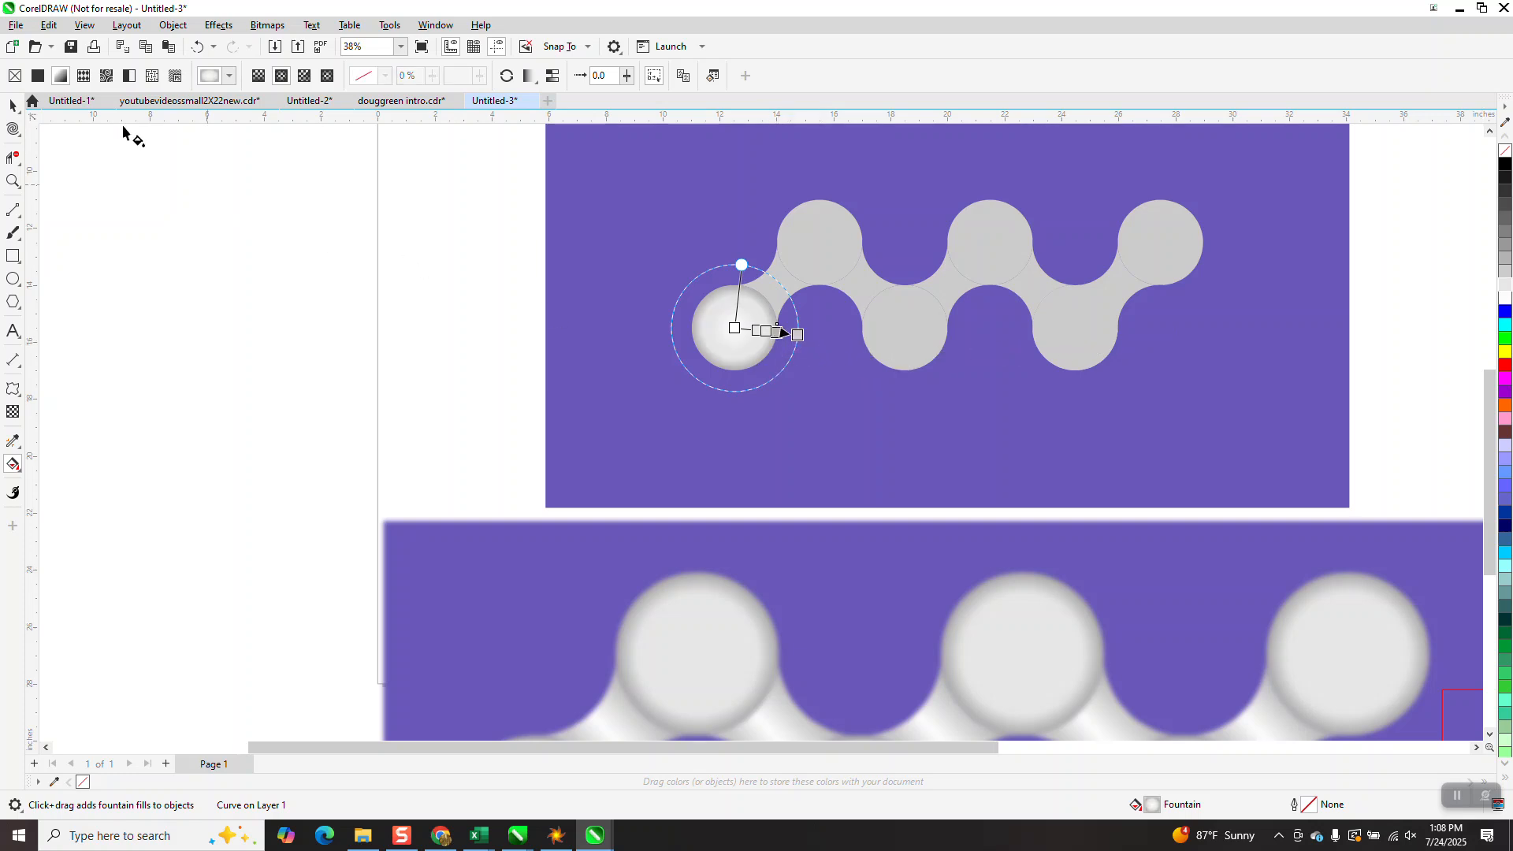
pyautogui.click(13, 105)
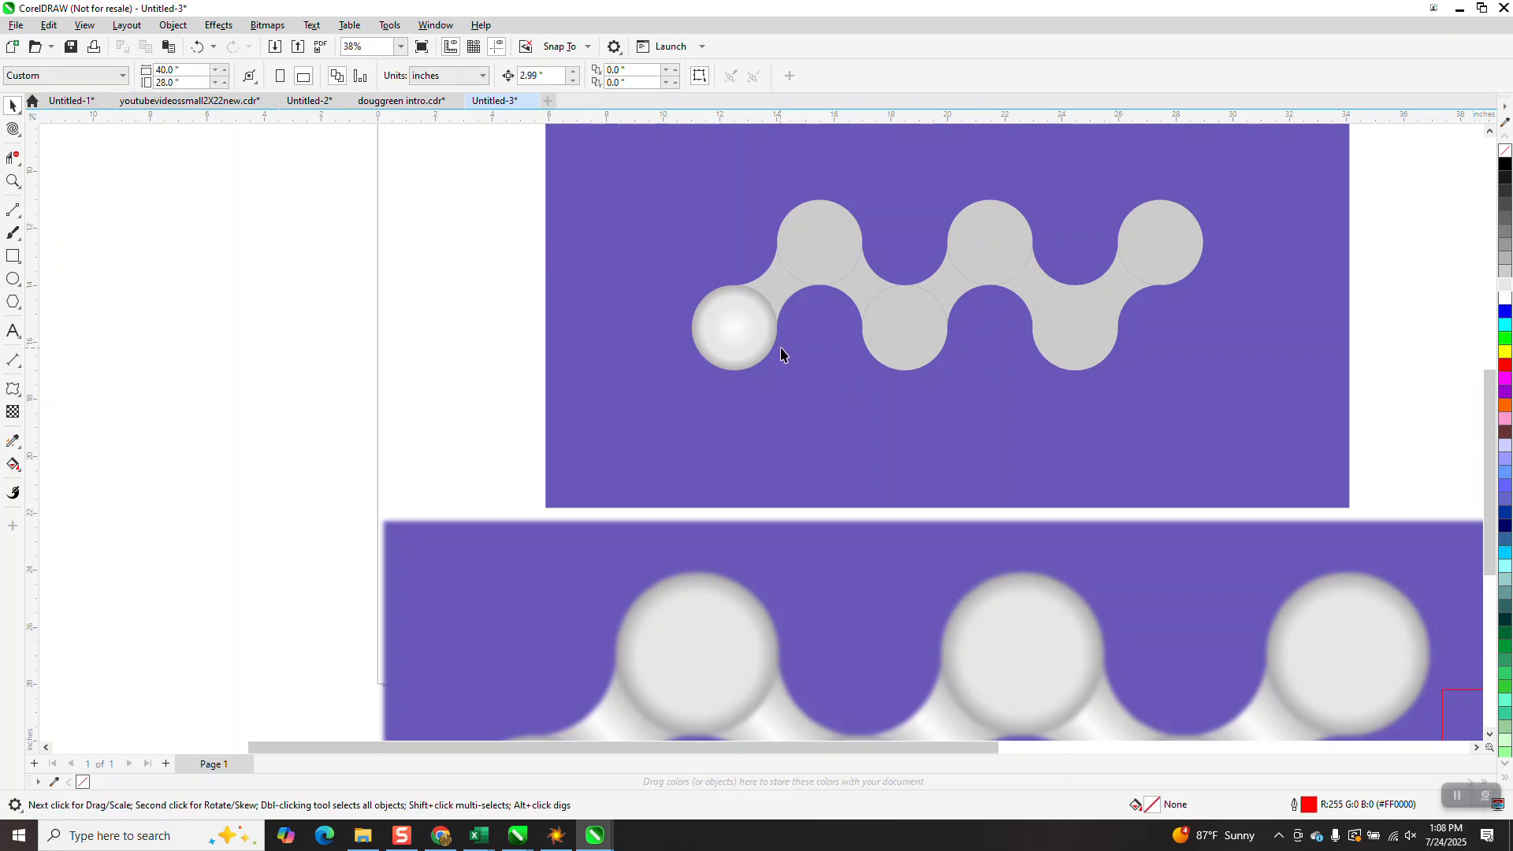
# Step: Copy the first circle's shading with the Attributes Eyedropper to the first two upper circles and the second lower circle
pyautogui.scroll(-1, 731, 329)
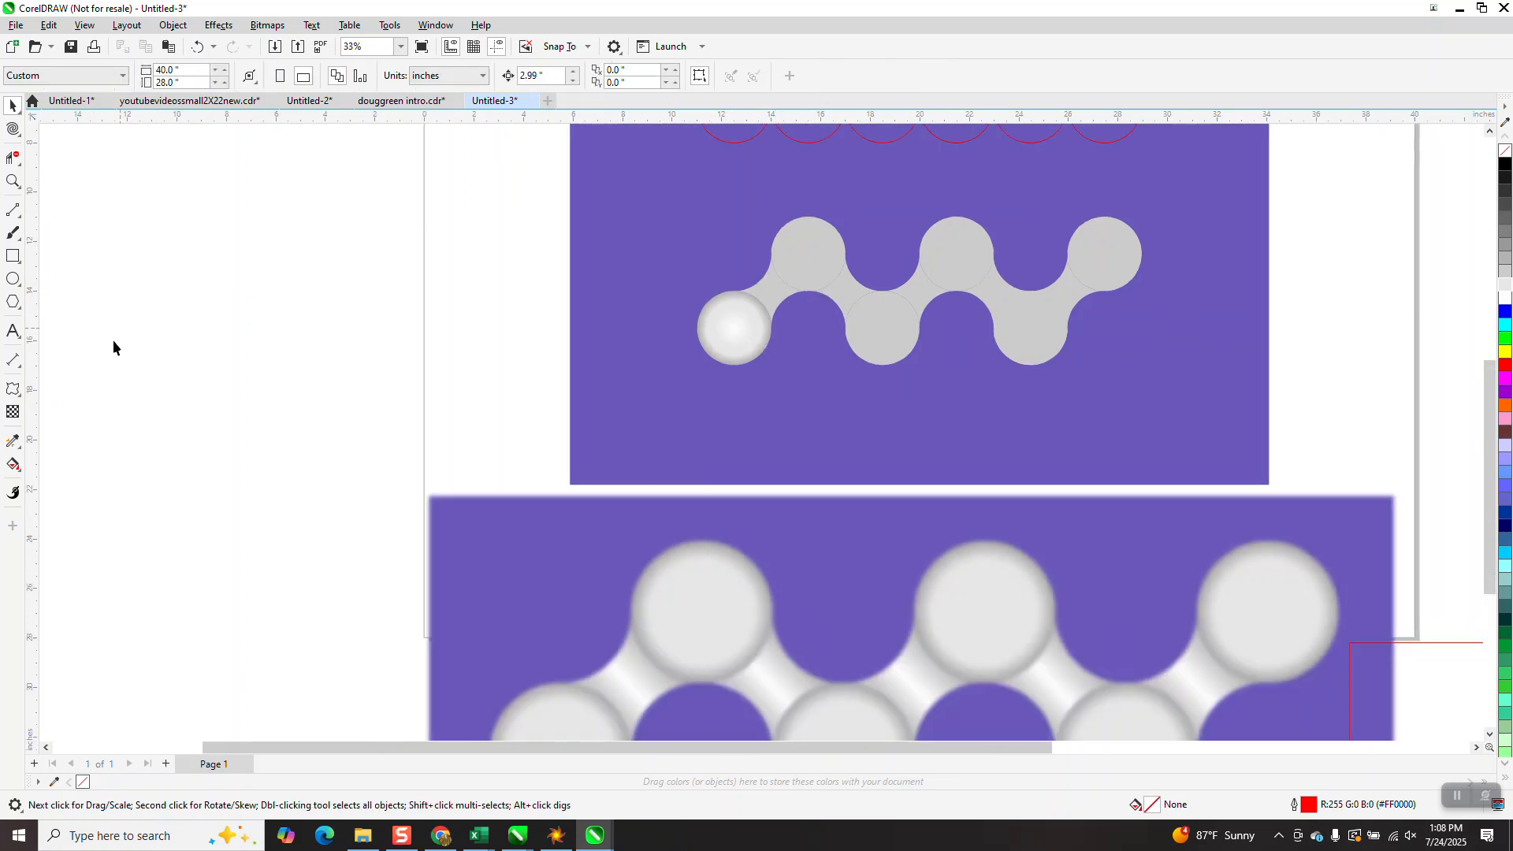
pyautogui.click(20, 449)
pyautogui.click(71, 456)
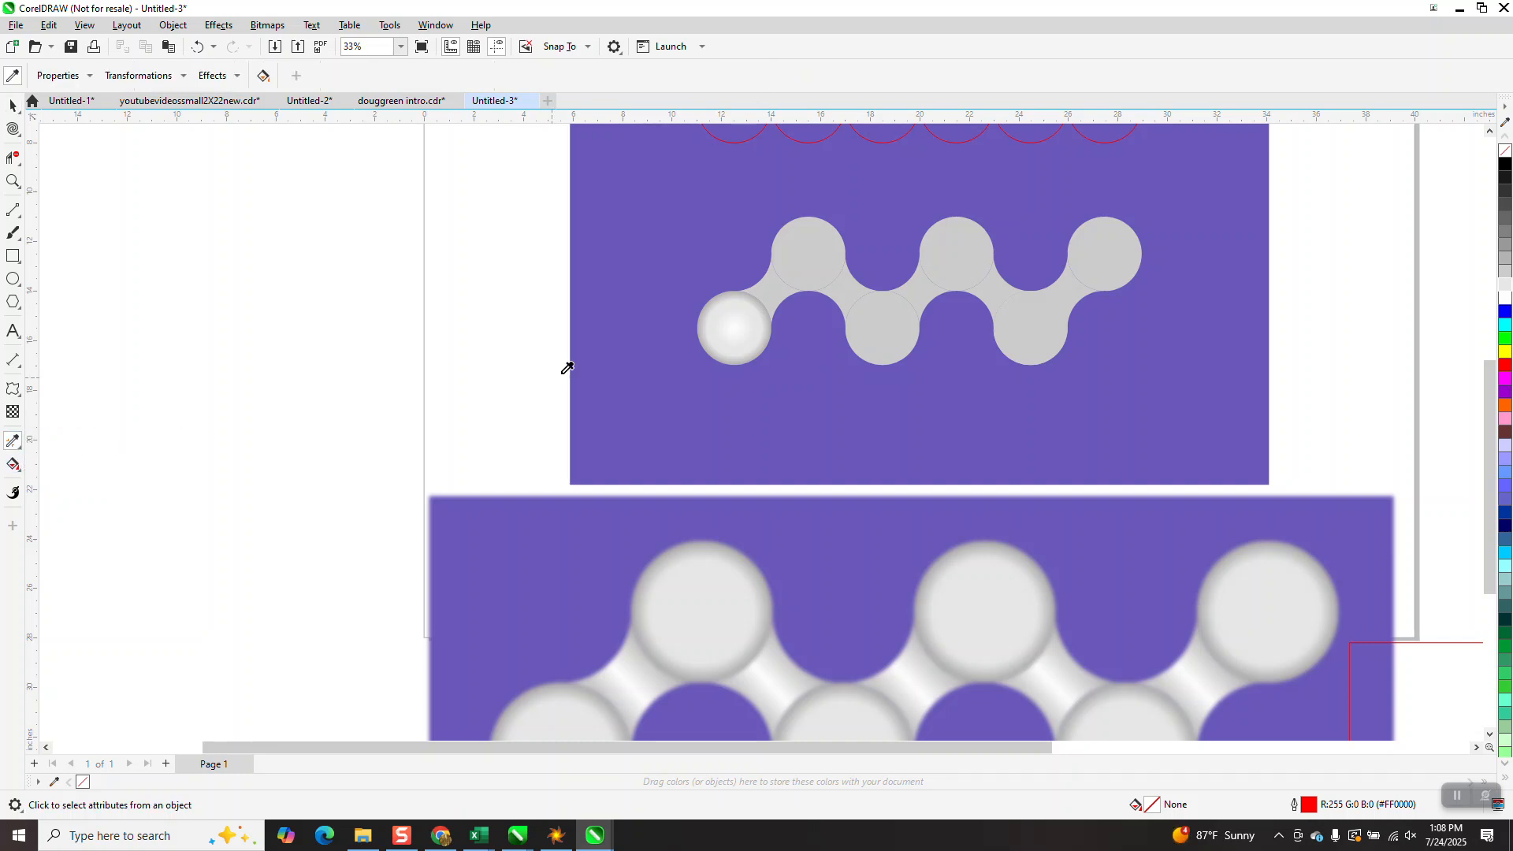
pyautogui.click(732, 324)
pyautogui.click(804, 251)
pyautogui.click(876, 319)
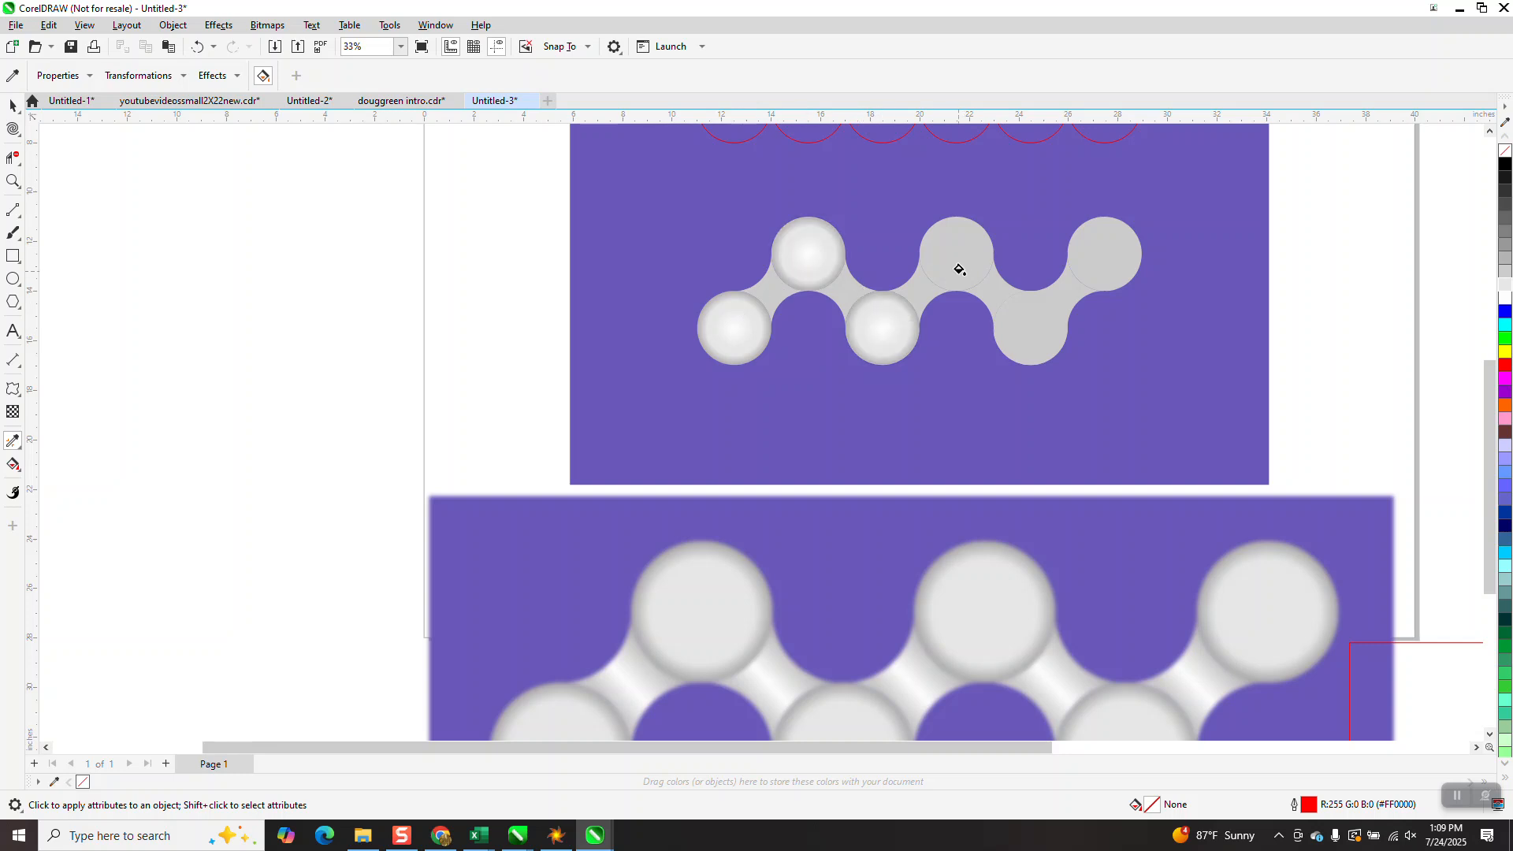
pyautogui.click(970, 245)
# Step: Apply the copied shading to the last upper circle, and try it on the last lower circle, undoing each of those attempts
pyautogui.click(1036, 334)
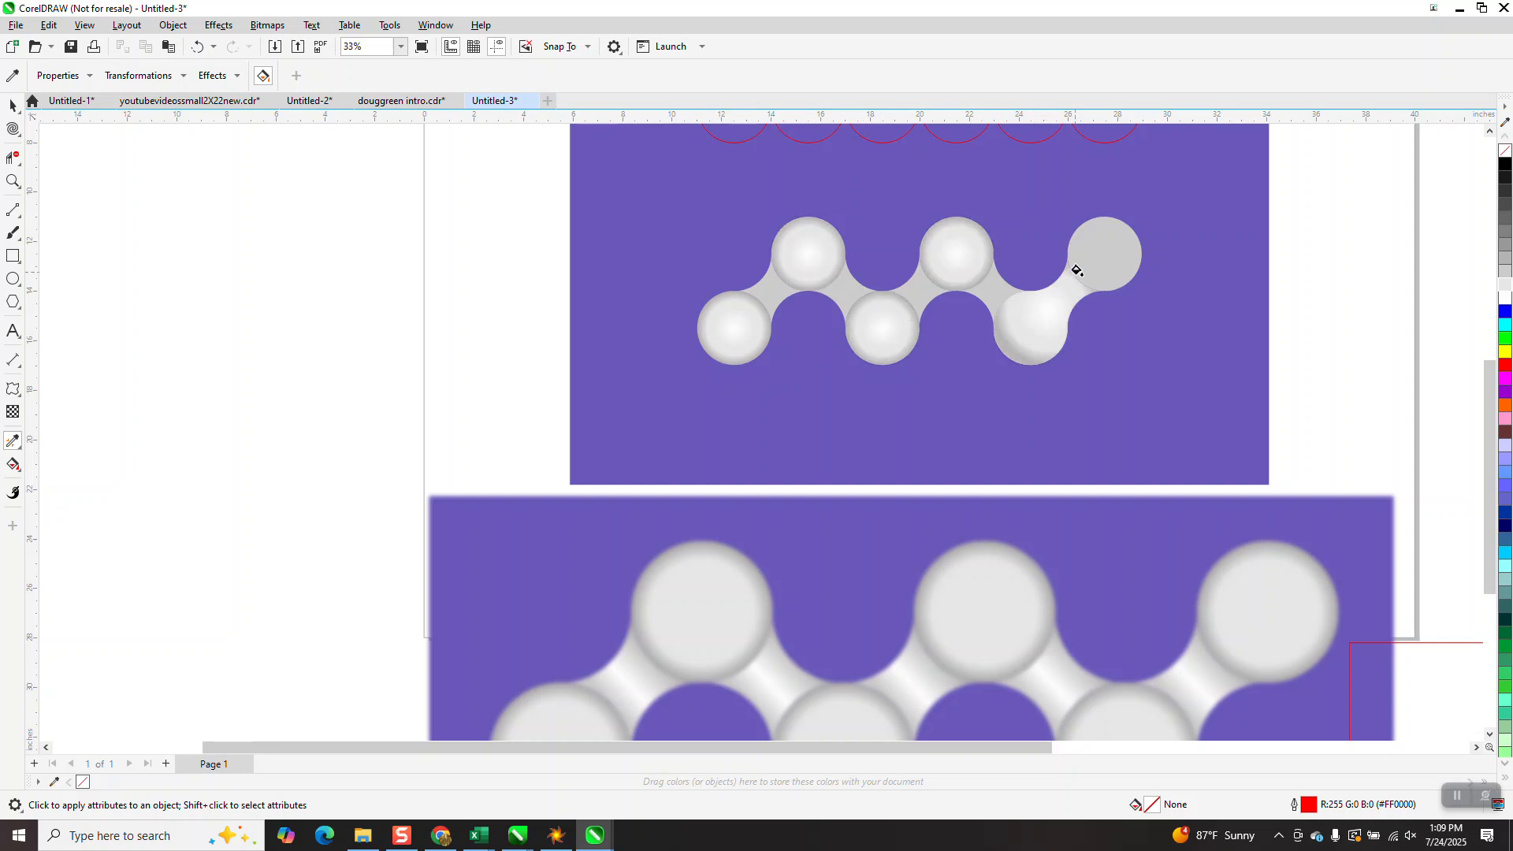
pyautogui.click(197, 47)
pyautogui.click(1100, 252)
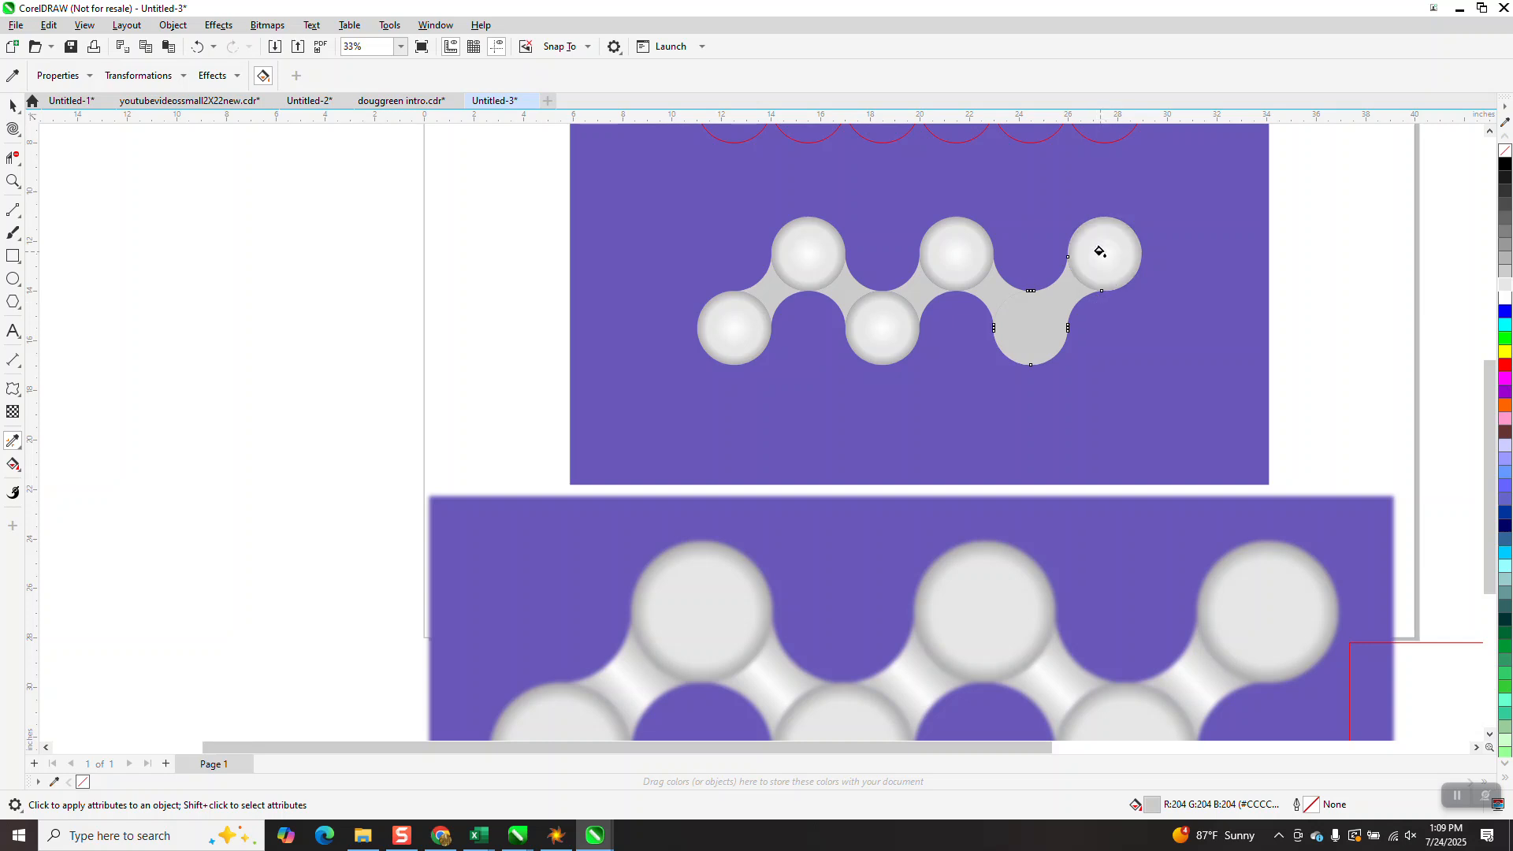
pyautogui.click(1033, 332)
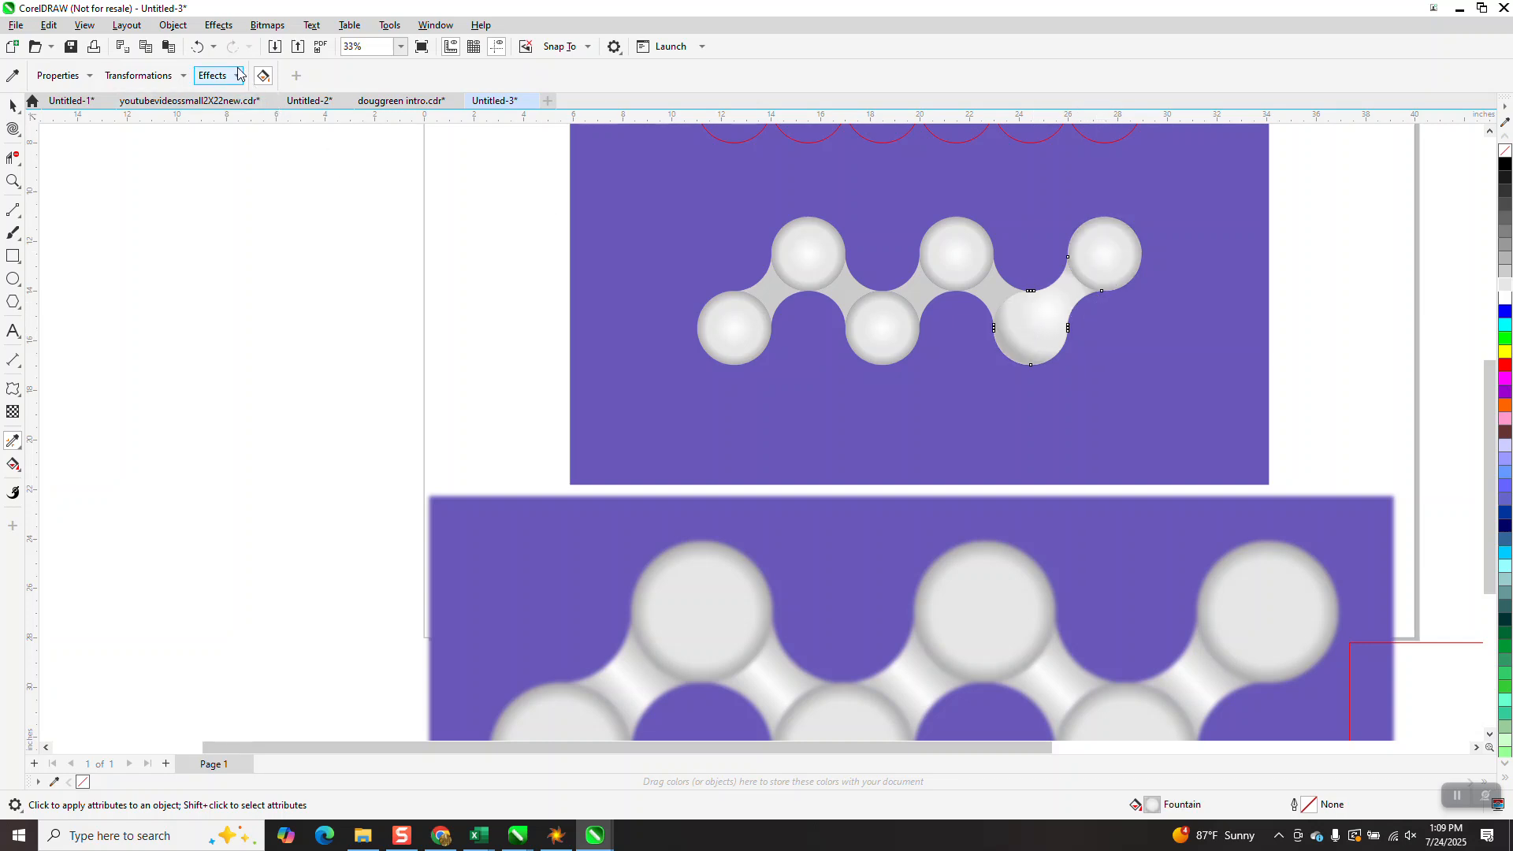
pyautogui.click(197, 47)
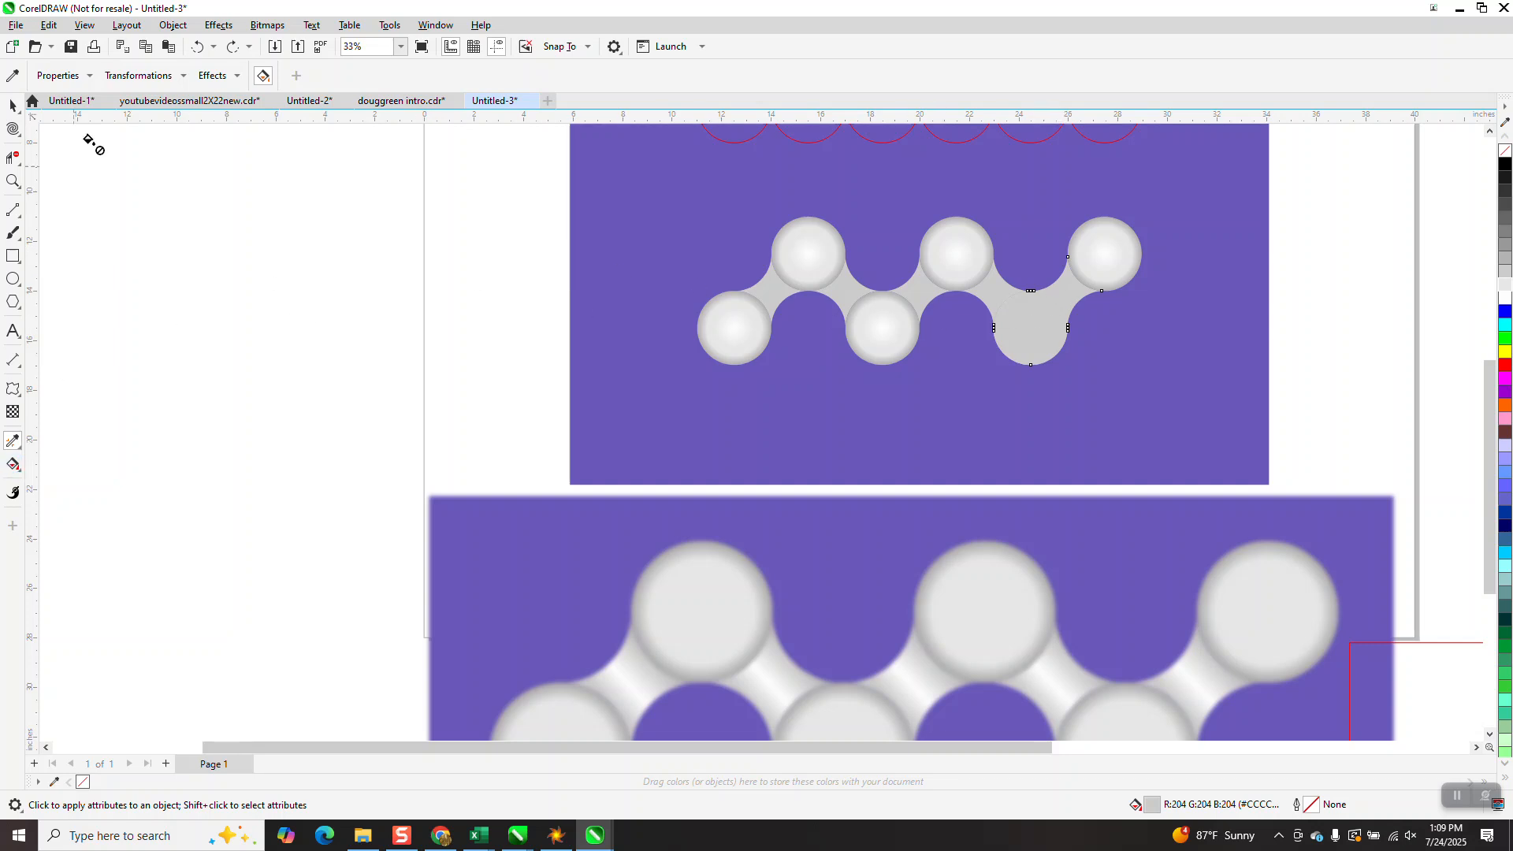
# Step: Smart-fill the connecting gap between the last lower and last upper circles and color it blue
pyautogui.click(18, 469)
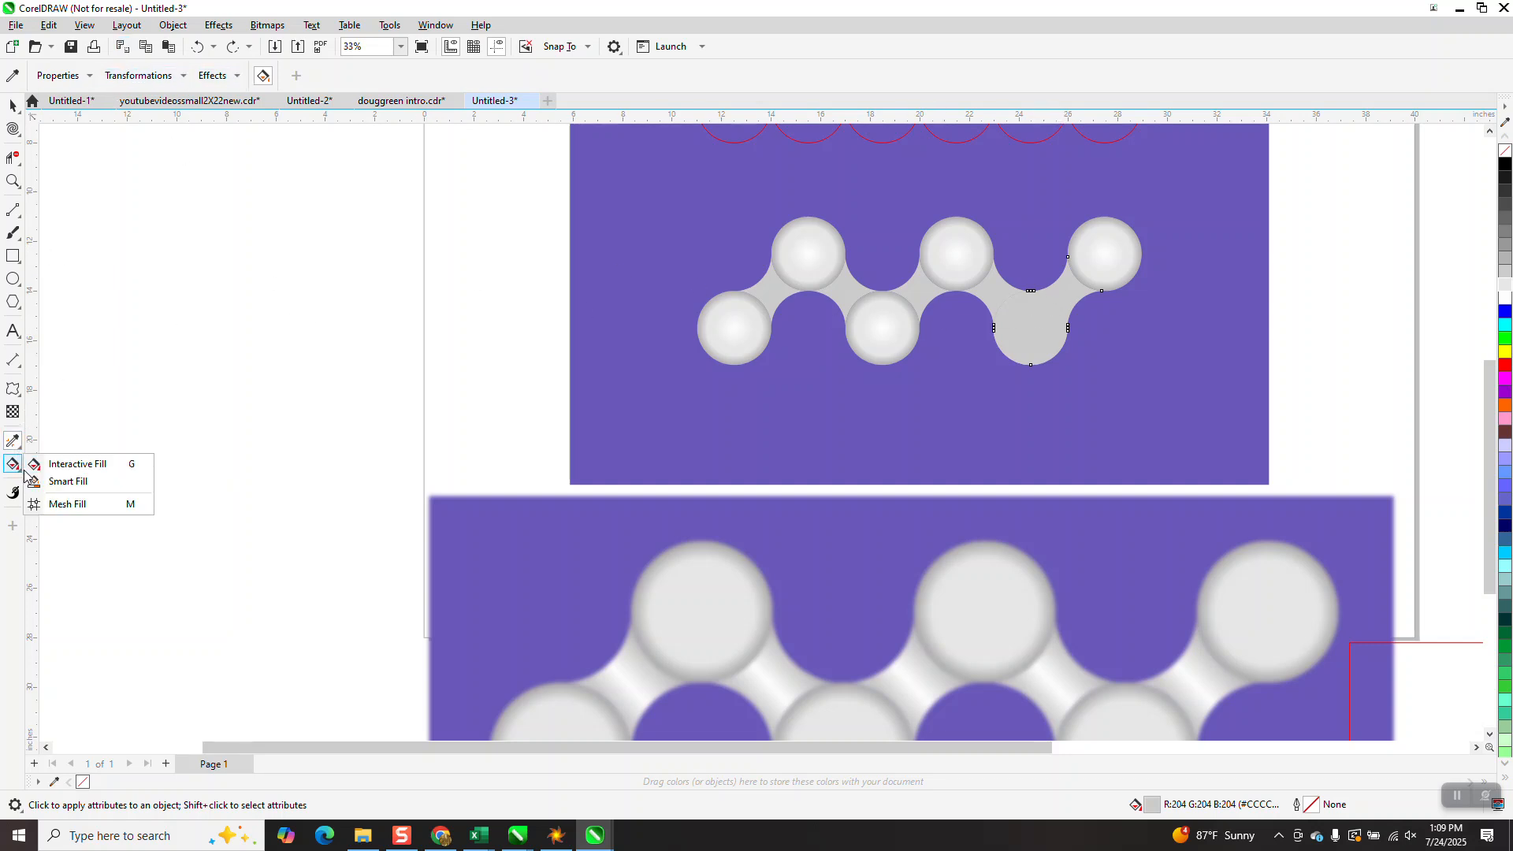
pyautogui.click(63, 483)
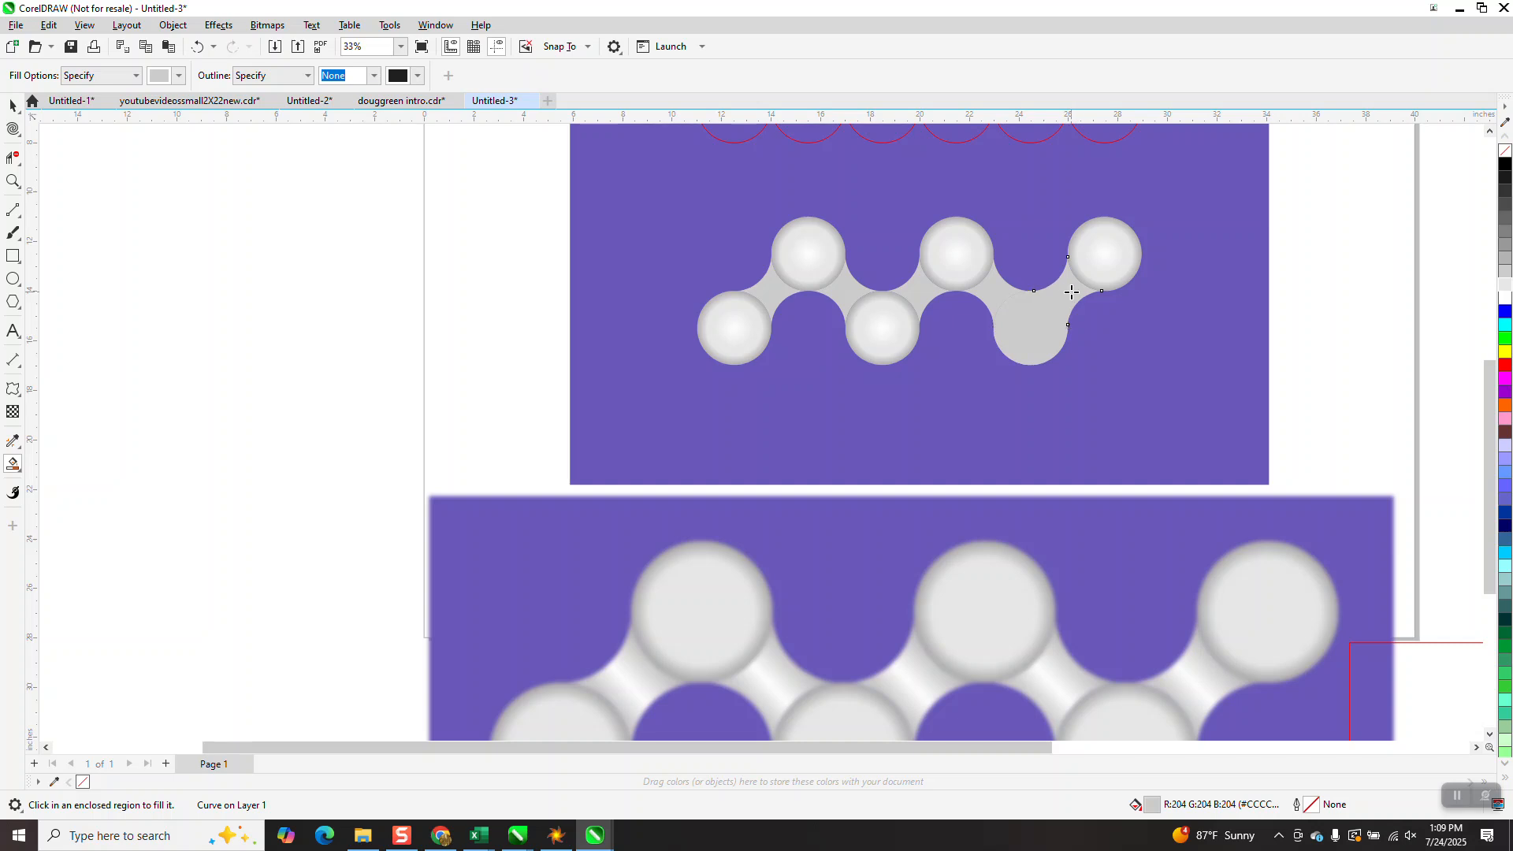
pyautogui.click(1504, 314)
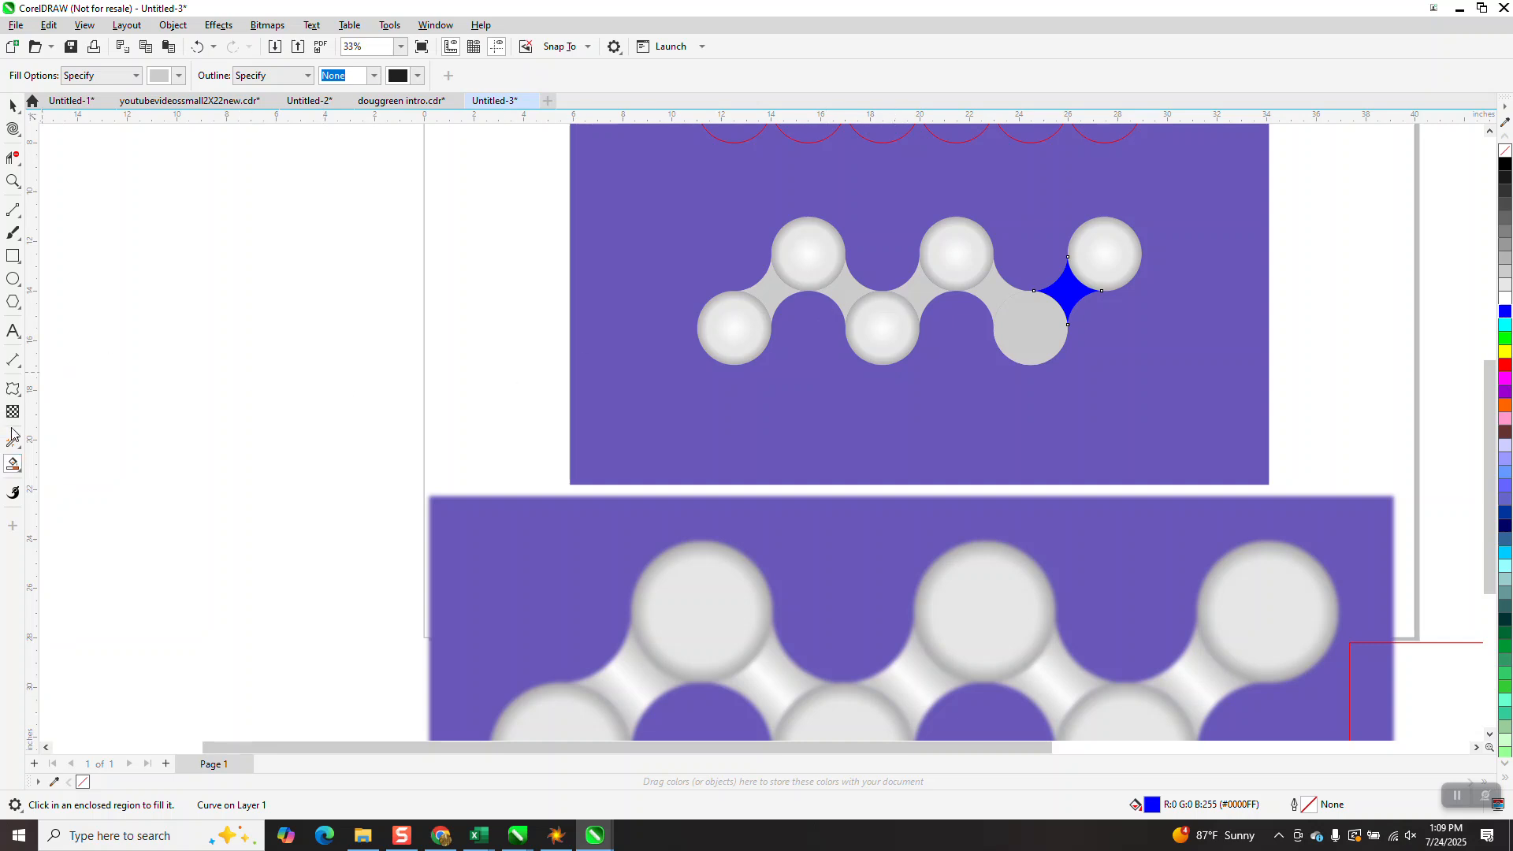
# Step: Sample the second lower circle's shading and apply it to the last lower circle
pyautogui.click(13, 438)
pyautogui.click(875, 327)
pyautogui.click(1026, 328)
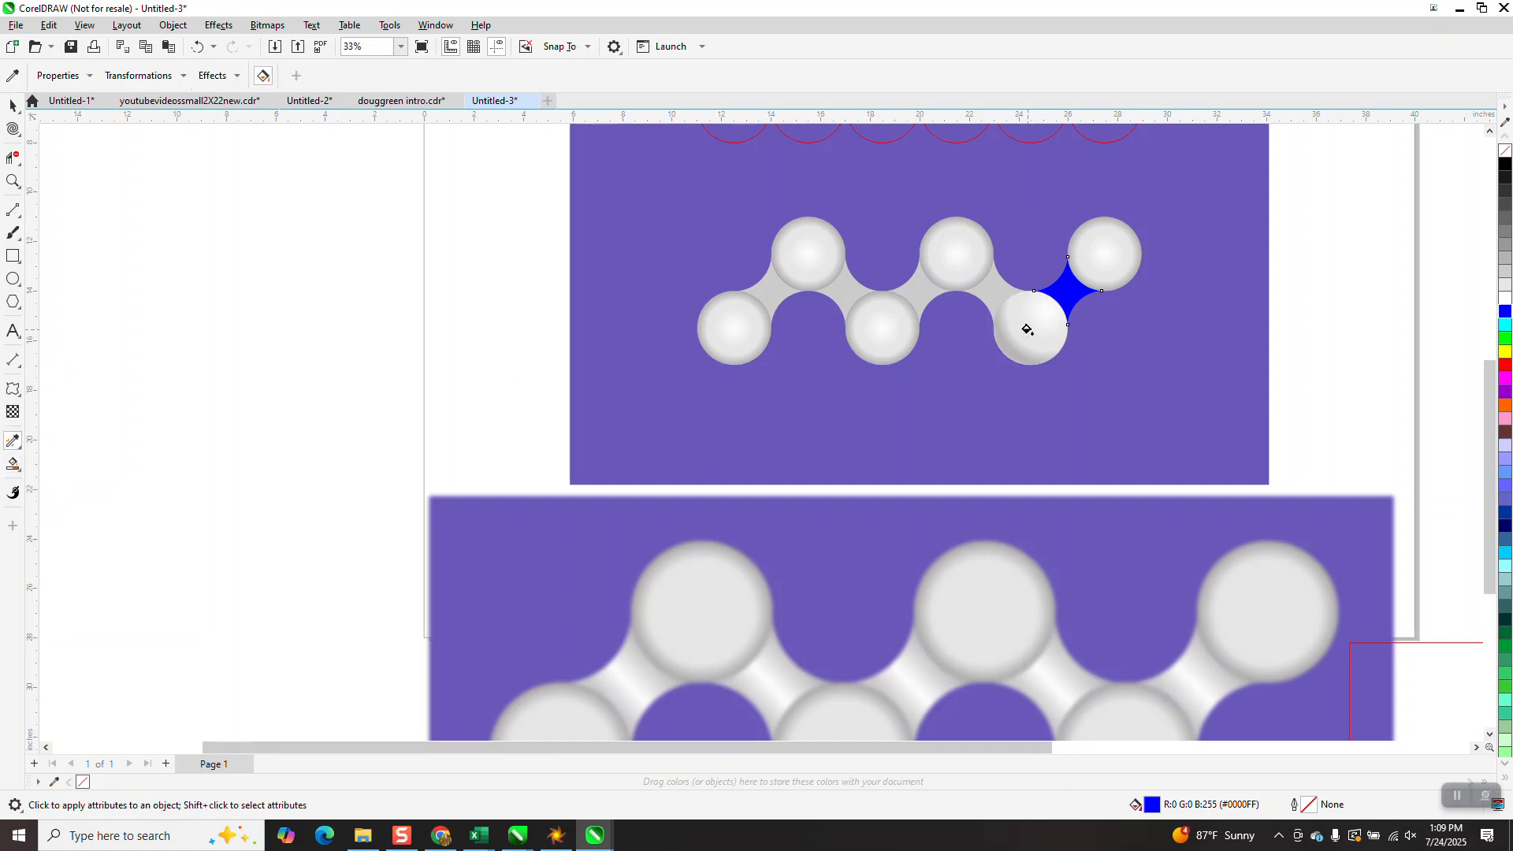
# Step: Move the blue connecting piece off the zigzag and pull the shaded last lower circle shape downward
pyautogui.click(13, 105)
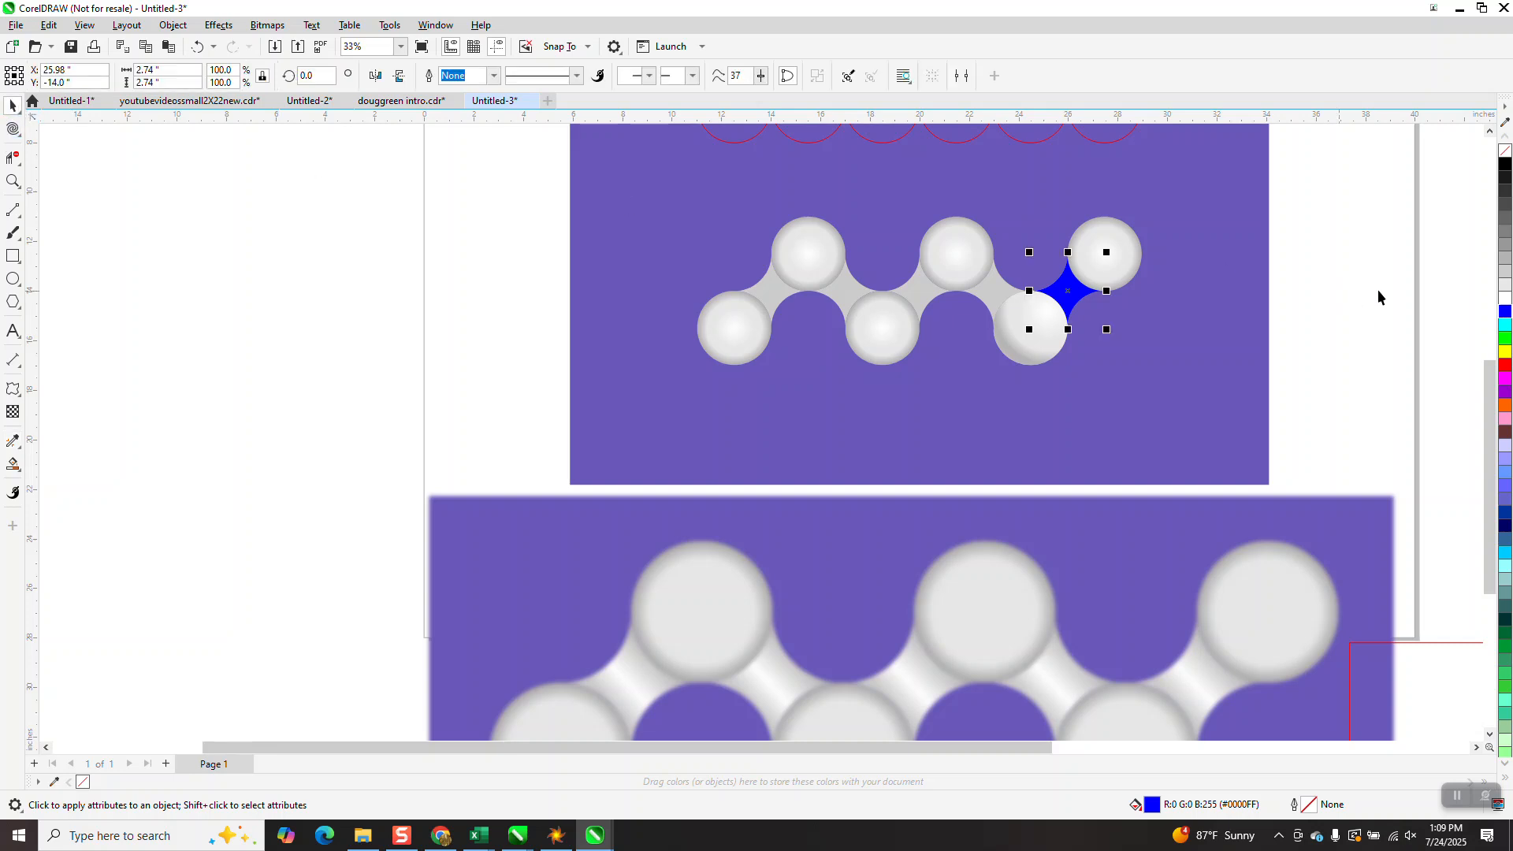
pyautogui.moveTo(1078, 302); pyautogui.dragTo(1129, 350)
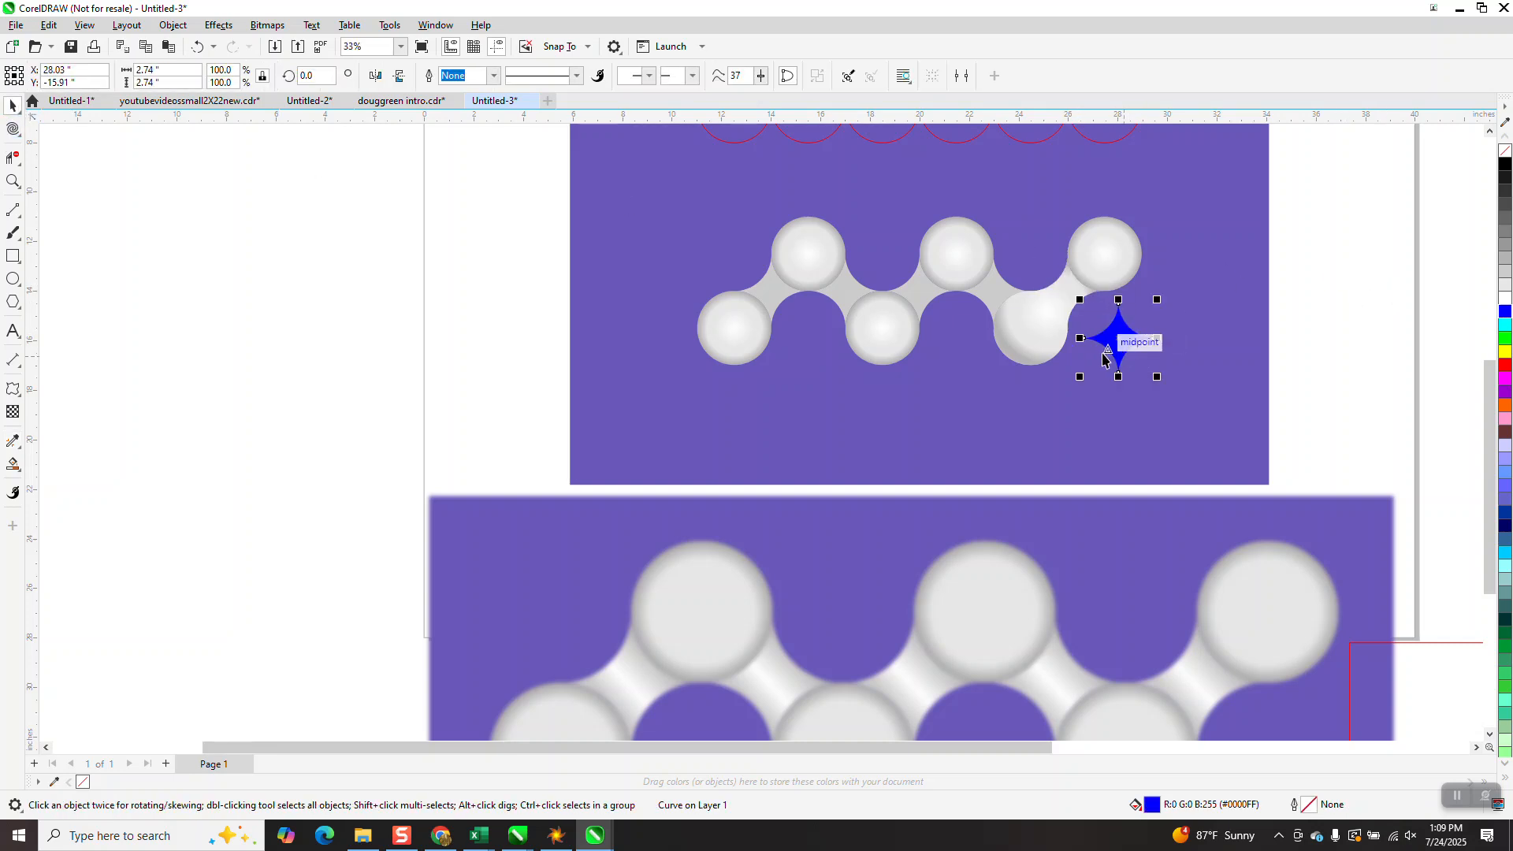
pyautogui.moveTo(1033, 343); pyautogui.dragTo(1045, 383)
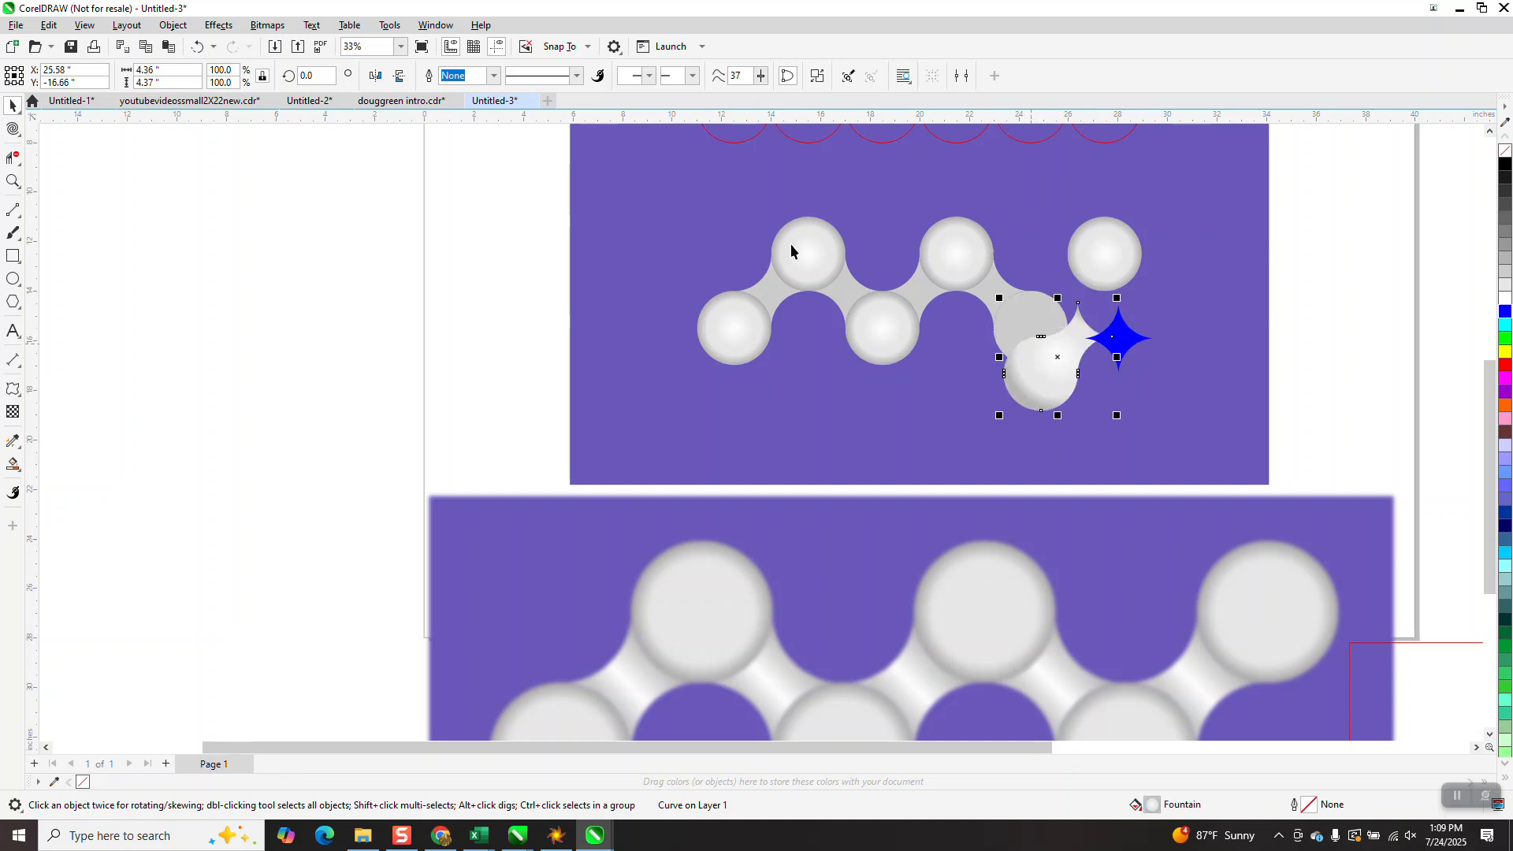
pyautogui.click(316, 79)
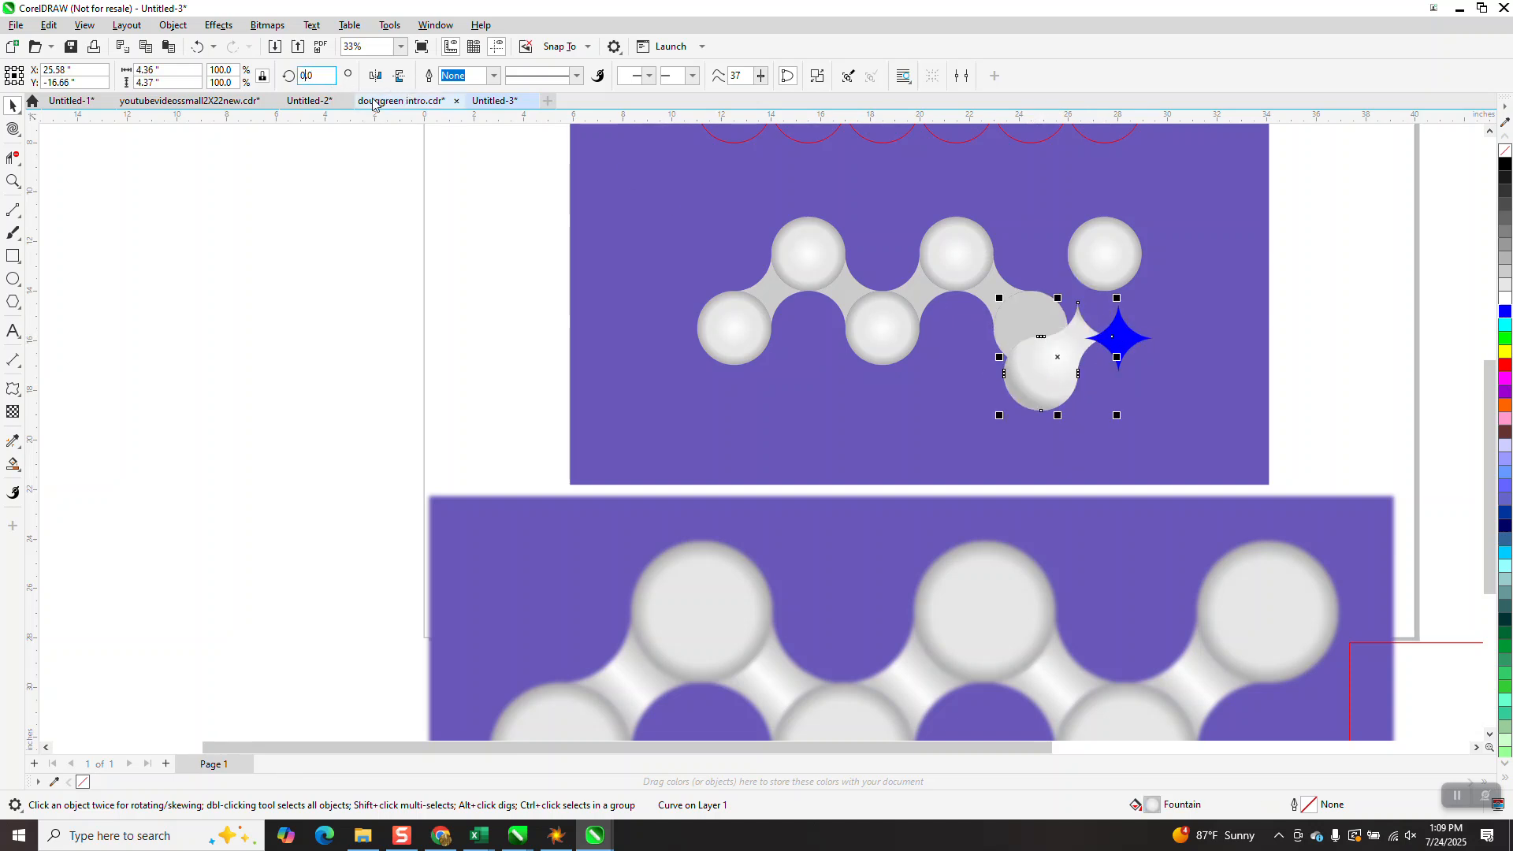
# Step: Undo the last move of the shaded lower circle shape and delete the blue connecting piece
pyautogui.click(195, 48)
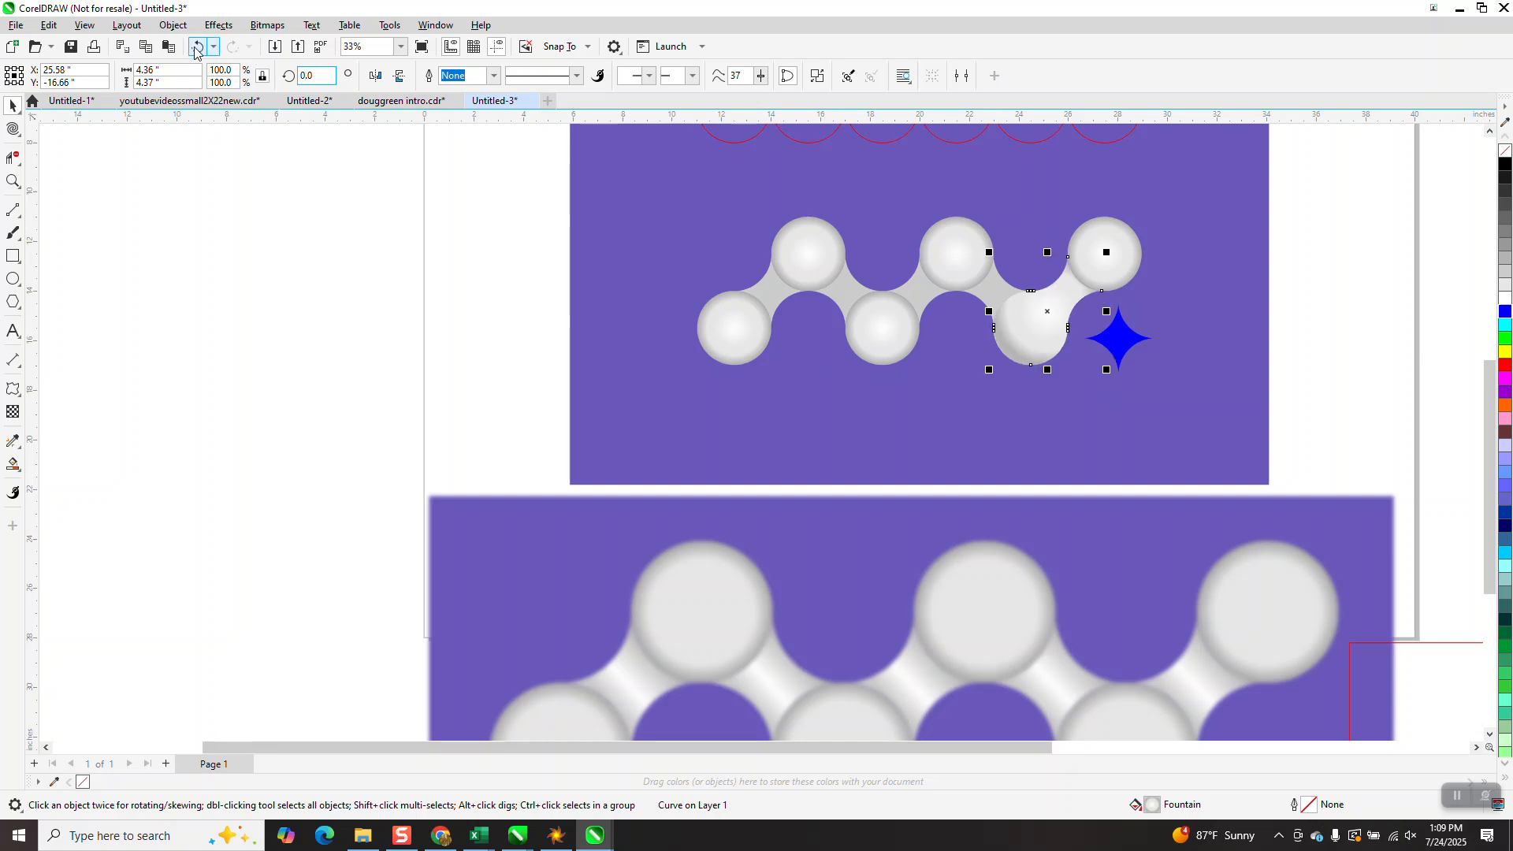
pyautogui.scroll(-2, 1017, 315)
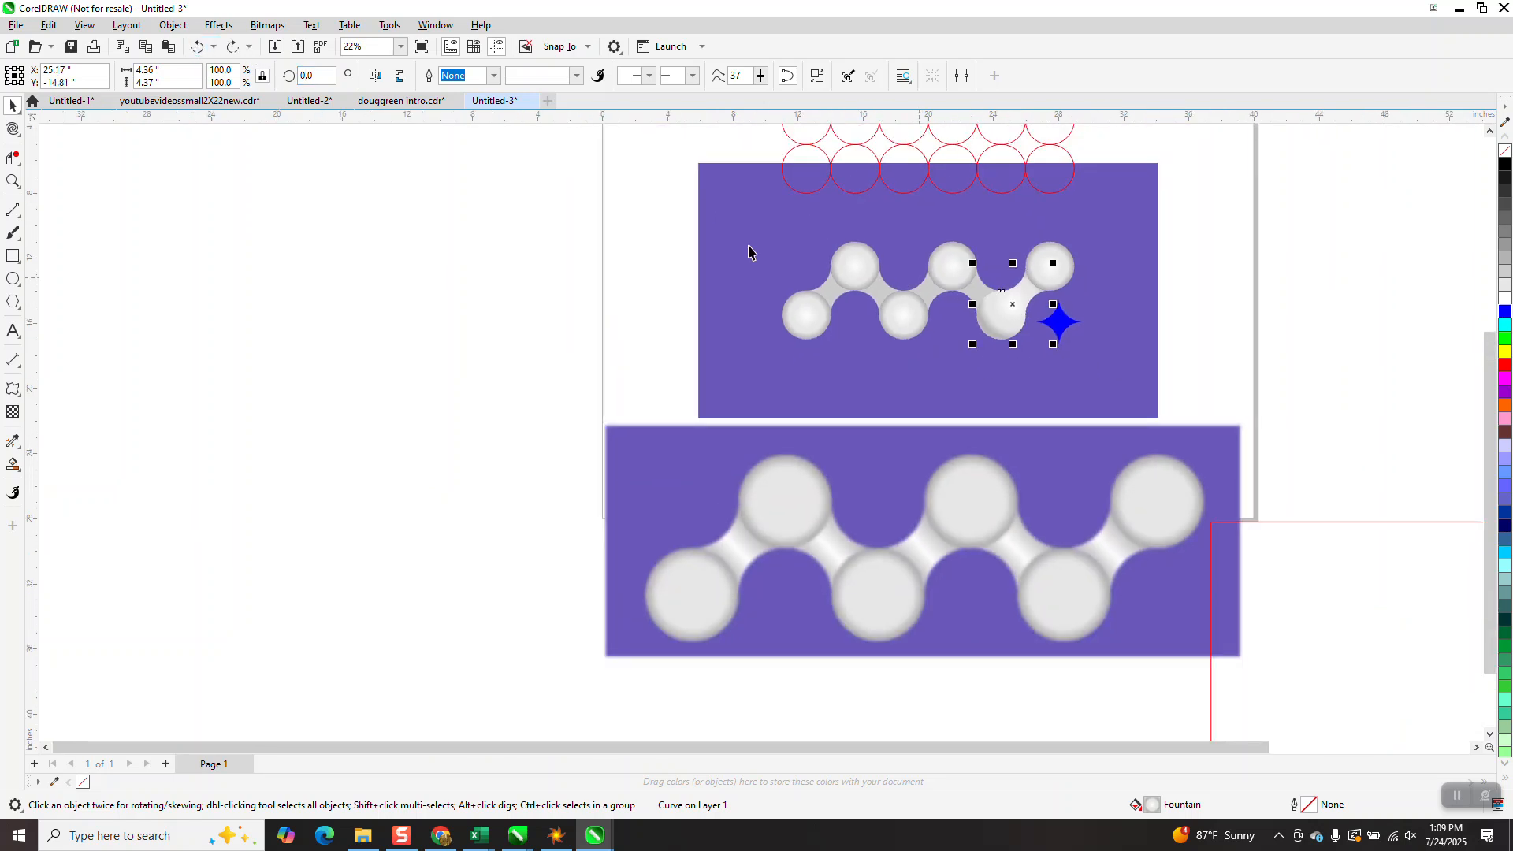
pyautogui.click(1064, 323)
pyautogui.press('Delete')
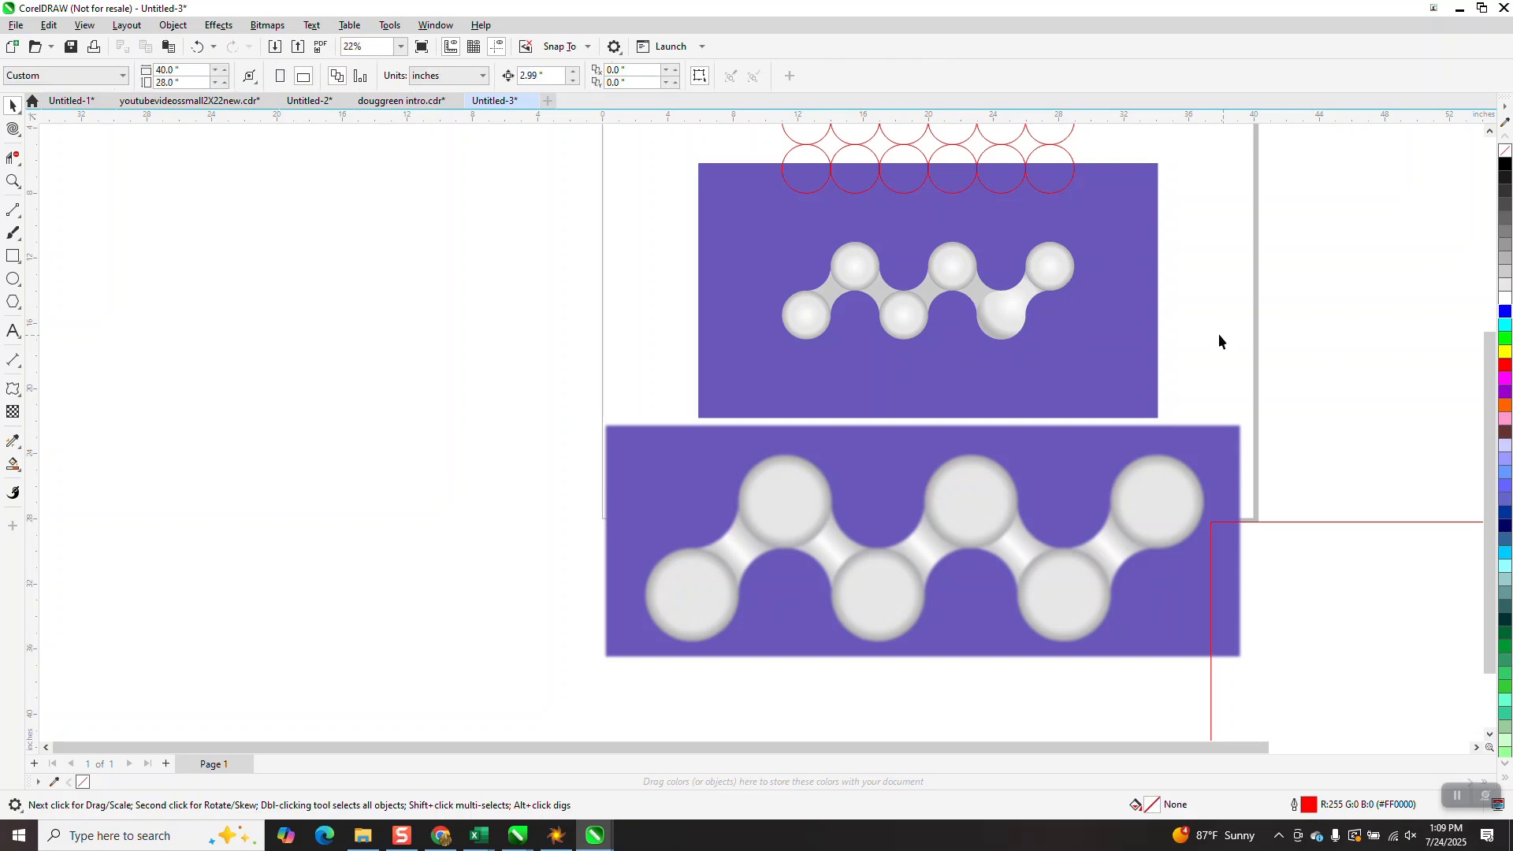
# Step: Remove the fills from the whole zigzag and give its shapes thin black outlines
pyautogui.moveTo(893, 340); pyautogui.dragTo(1145, 378)
pyautogui.rightClick(1505, 151)
pyautogui.rightClick(1505, 167)
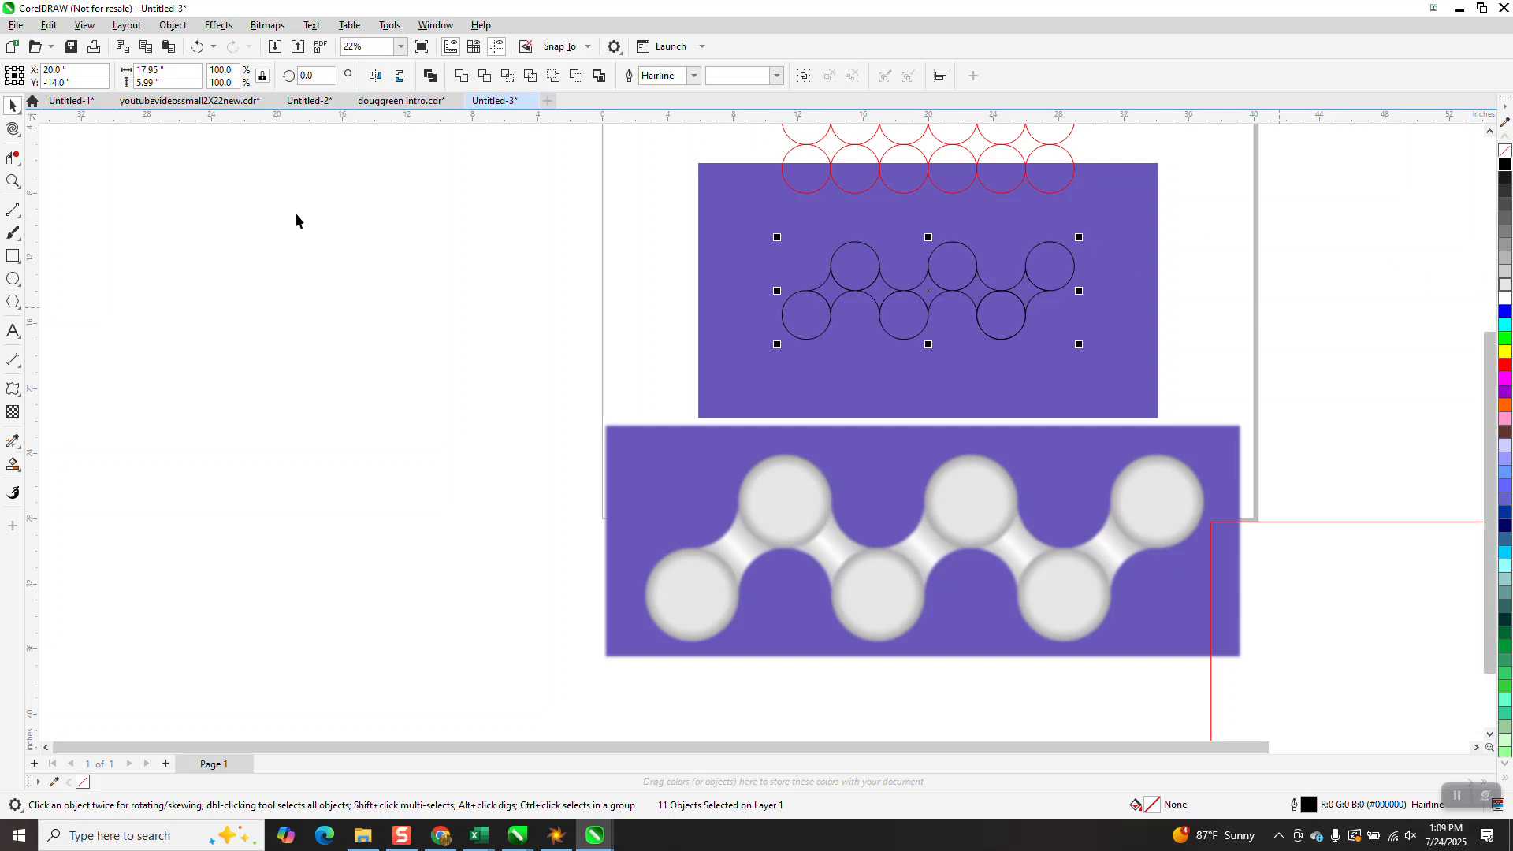
# Step: Inspect closely where the outlines meet above and beside the last lower circle
pyautogui.click(13, 182)
pyautogui.moveTo(990, 277); pyautogui.dragTo(1042, 331)
pyautogui.scroll(5, 549, 271)
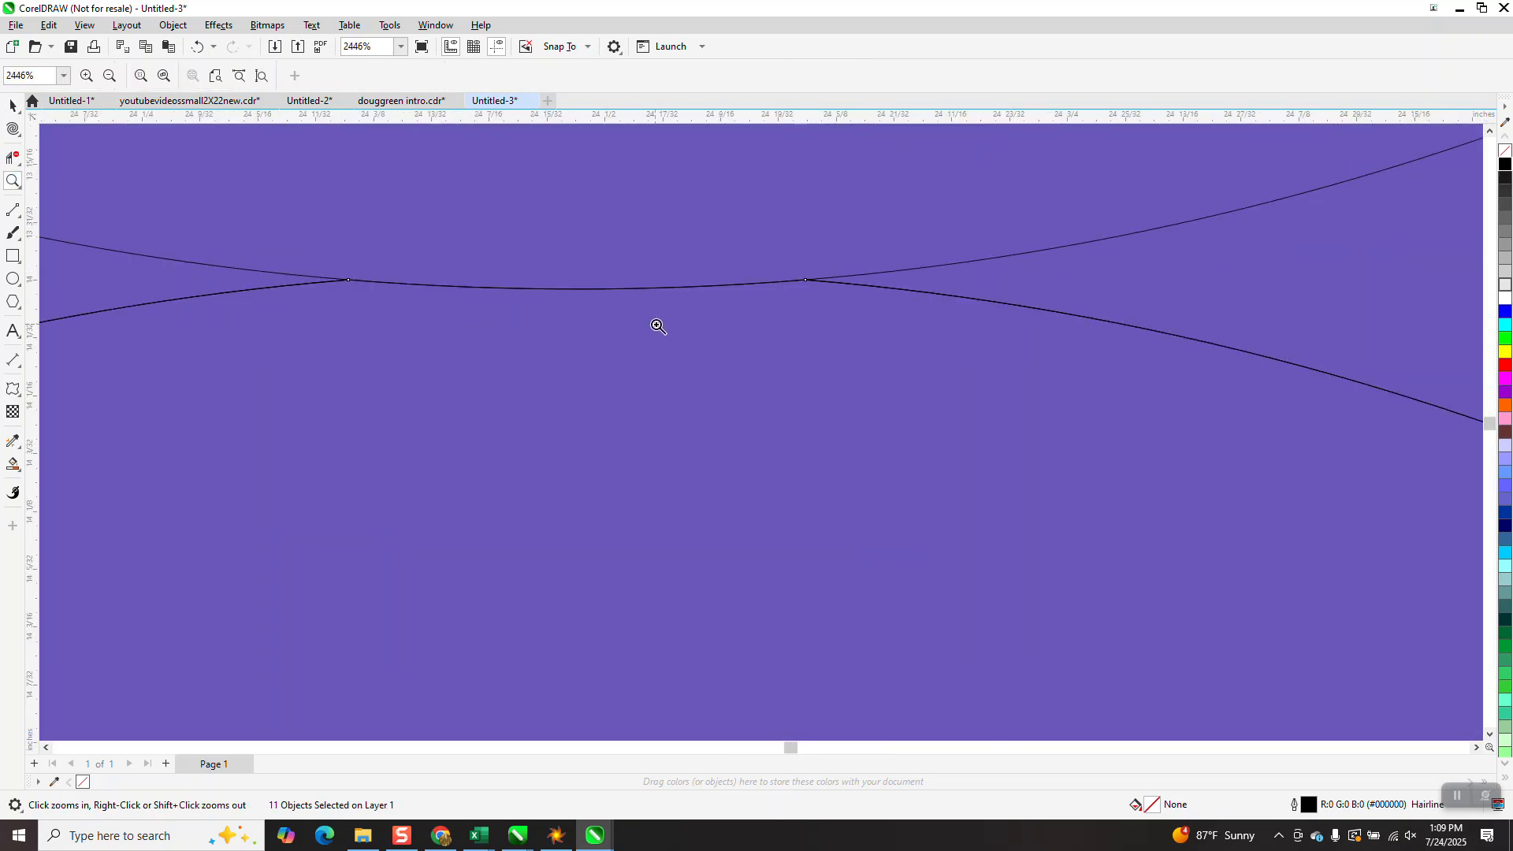
pyautogui.scroll(-5, 749, 290)
pyautogui.scroll(-1, 1020, 314)
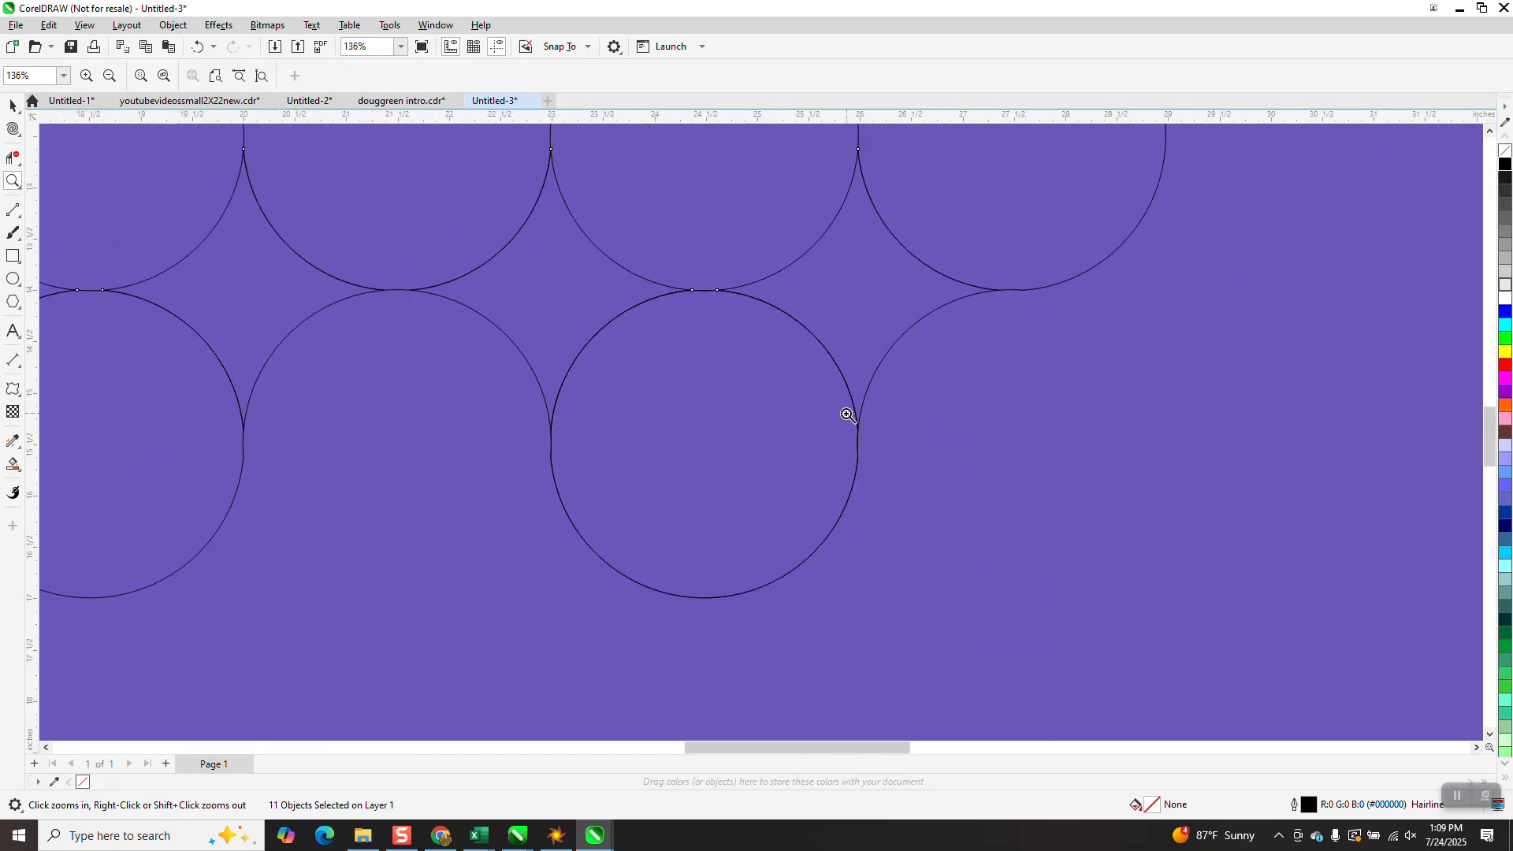
pyautogui.moveTo(850, 413); pyautogui.dragTo(865, 441)
pyautogui.scroll(-10, 788, 362)
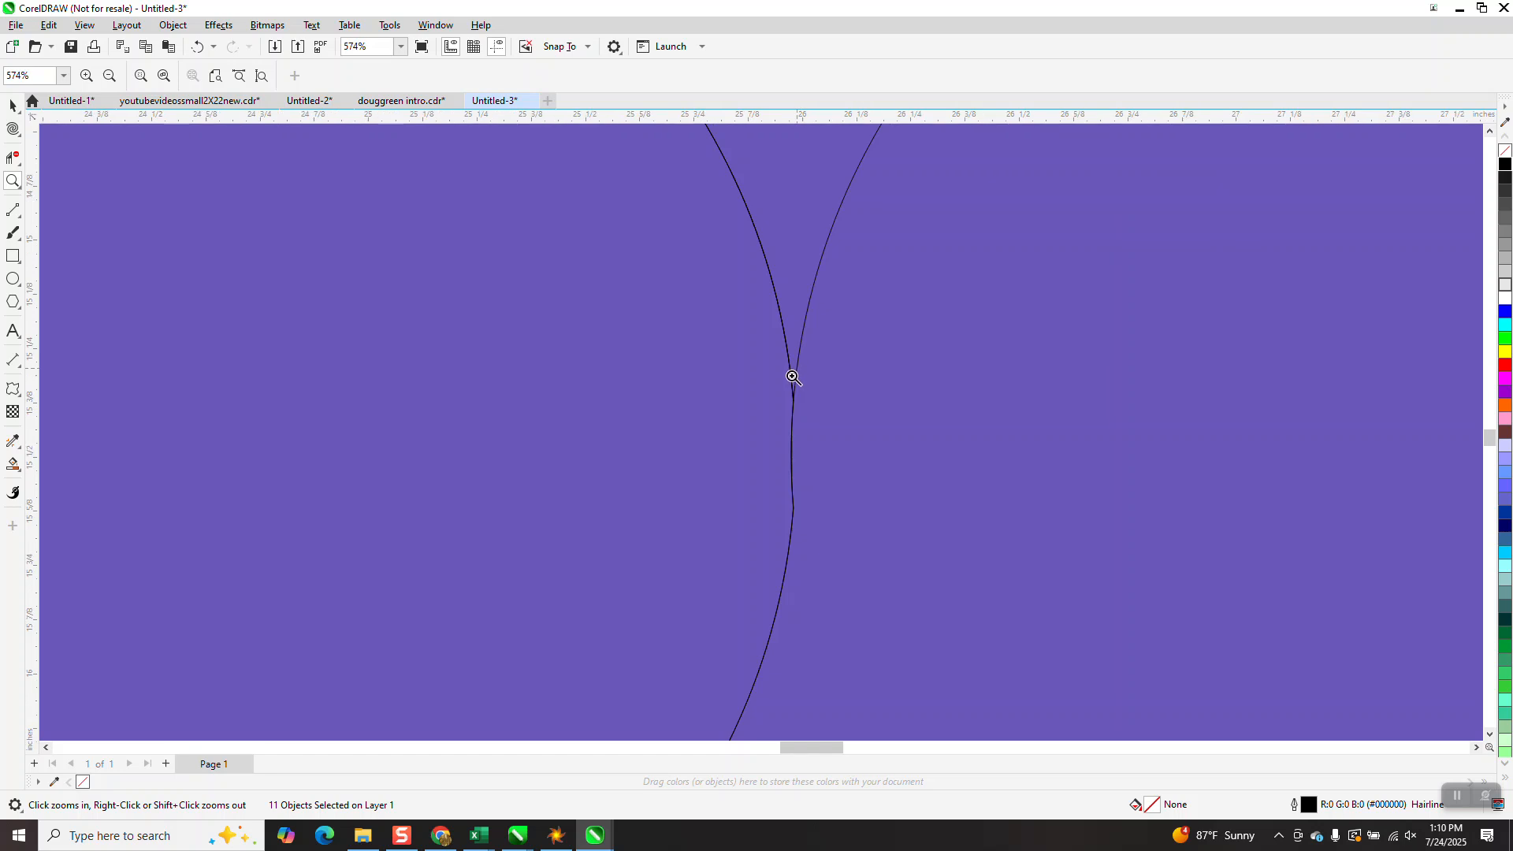
# Step: Smart-fill the last upper circle, the last lower circle and the two gaps adjoining that lower circle with light grey and no outline
pyautogui.click(13, 464)
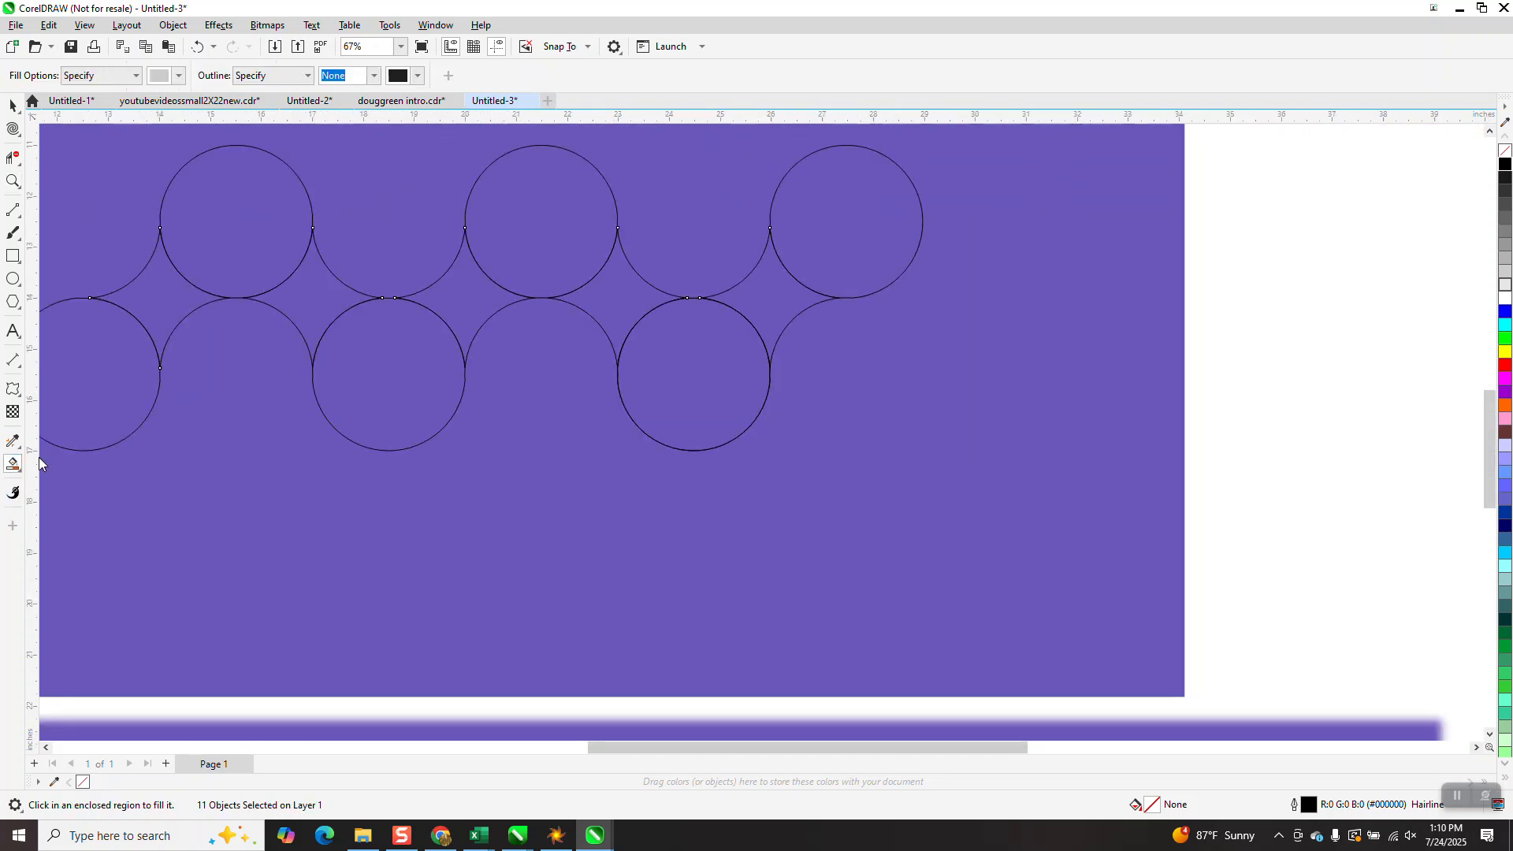
pyautogui.click(829, 232)
pyautogui.click(682, 347)
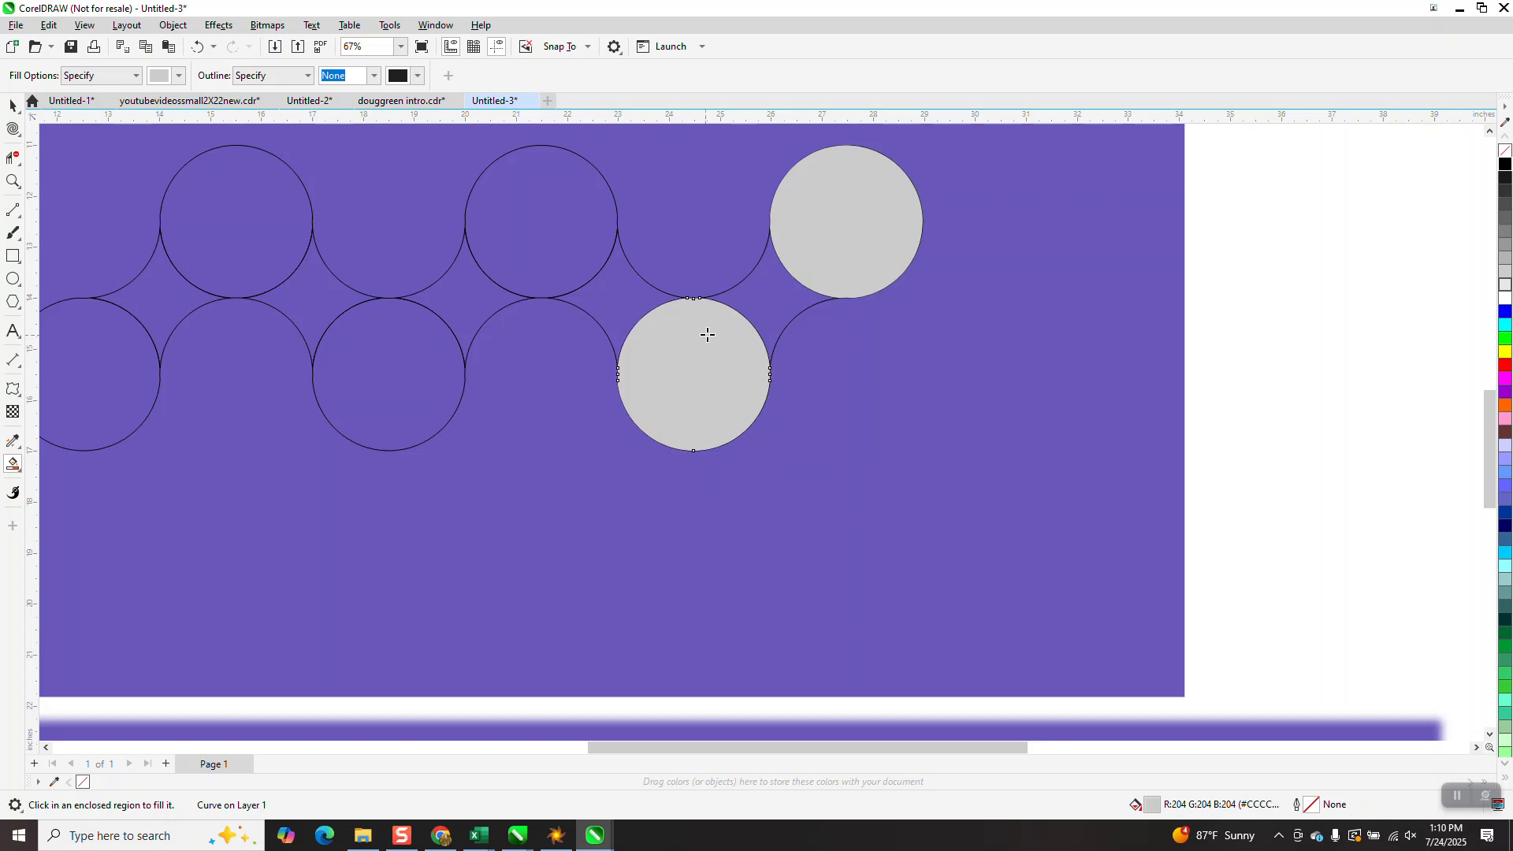
pyautogui.click(775, 314)
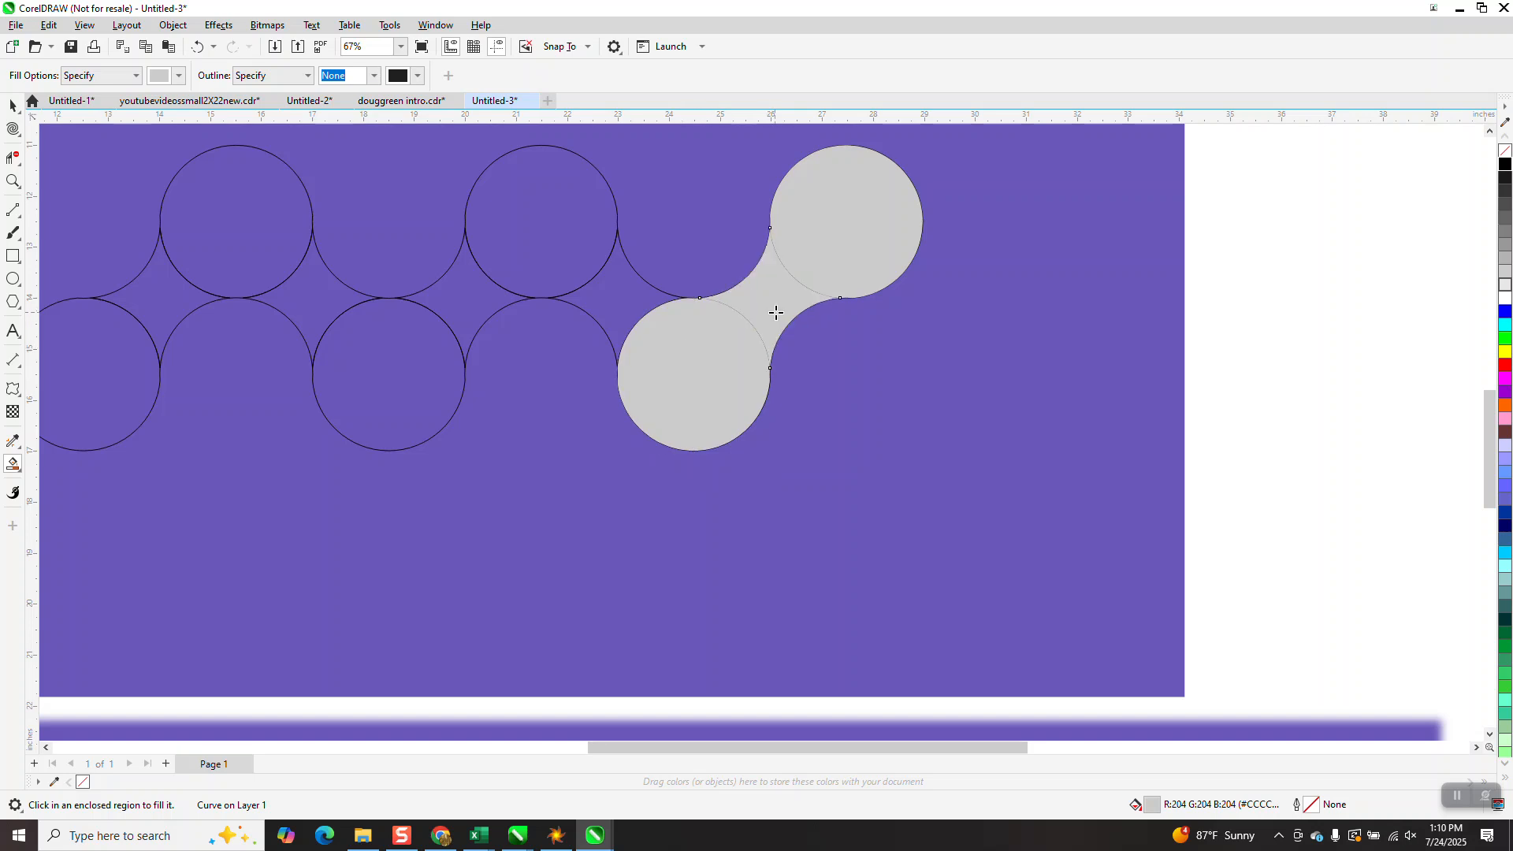
pyautogui.click(630, 293)
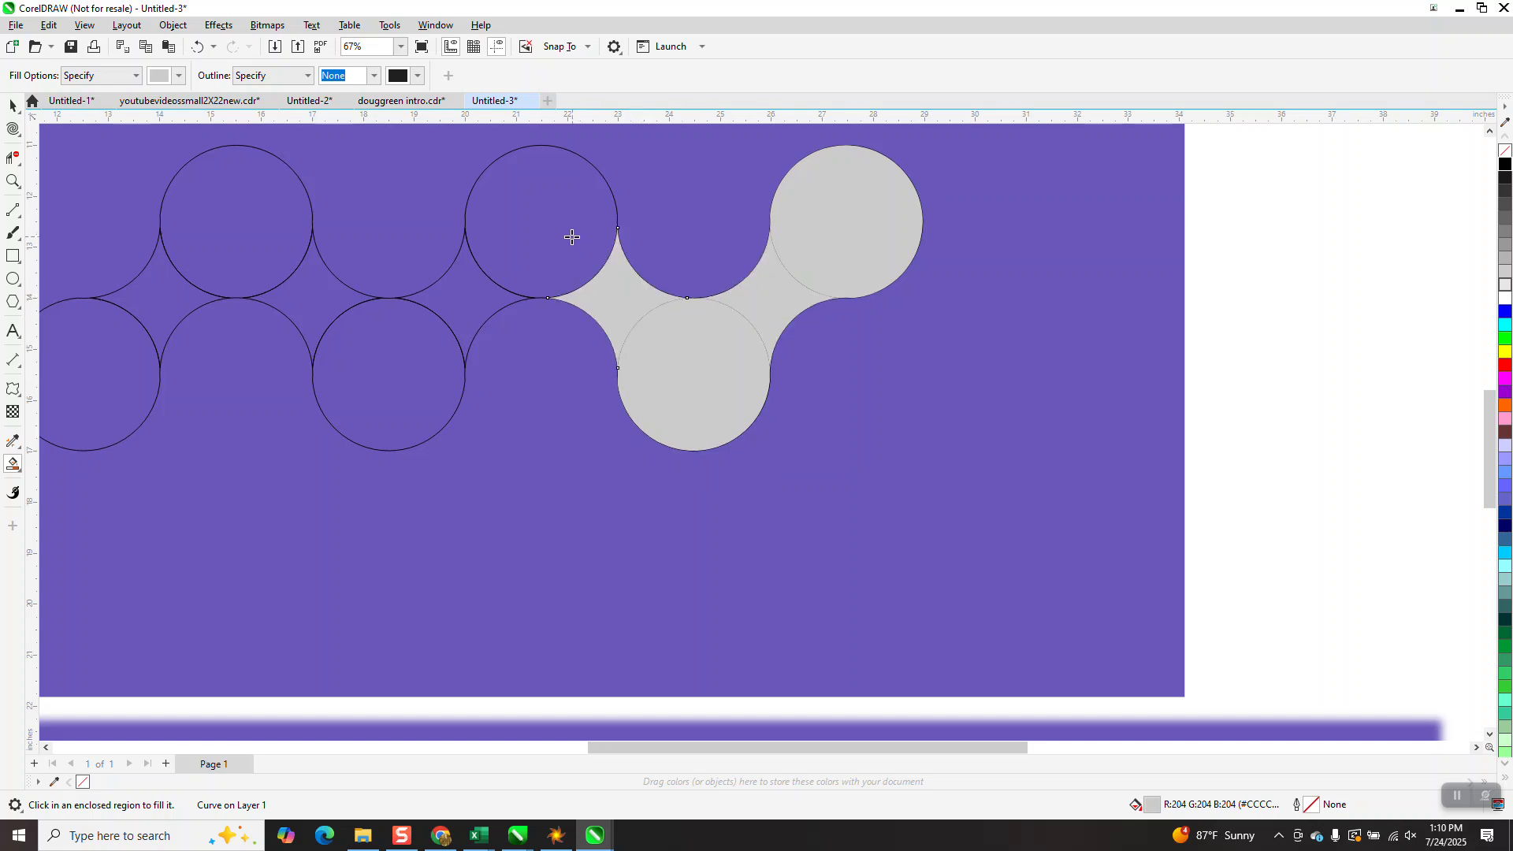
# Step: Smart-fill the remaining four circles and three connecting gaps of the zigzag with the same light grey
pyautogui.click(573, 237)
pyautogui.click(463, 293)
pyautogui.click(379, 338)
pyautogui.click(319, 297)
pyautogui.click(254, 248)
pyautogui.click(176, 289)
pyautogui.scroll(-3, 520, 374)
pyautogui.click(363, 373)
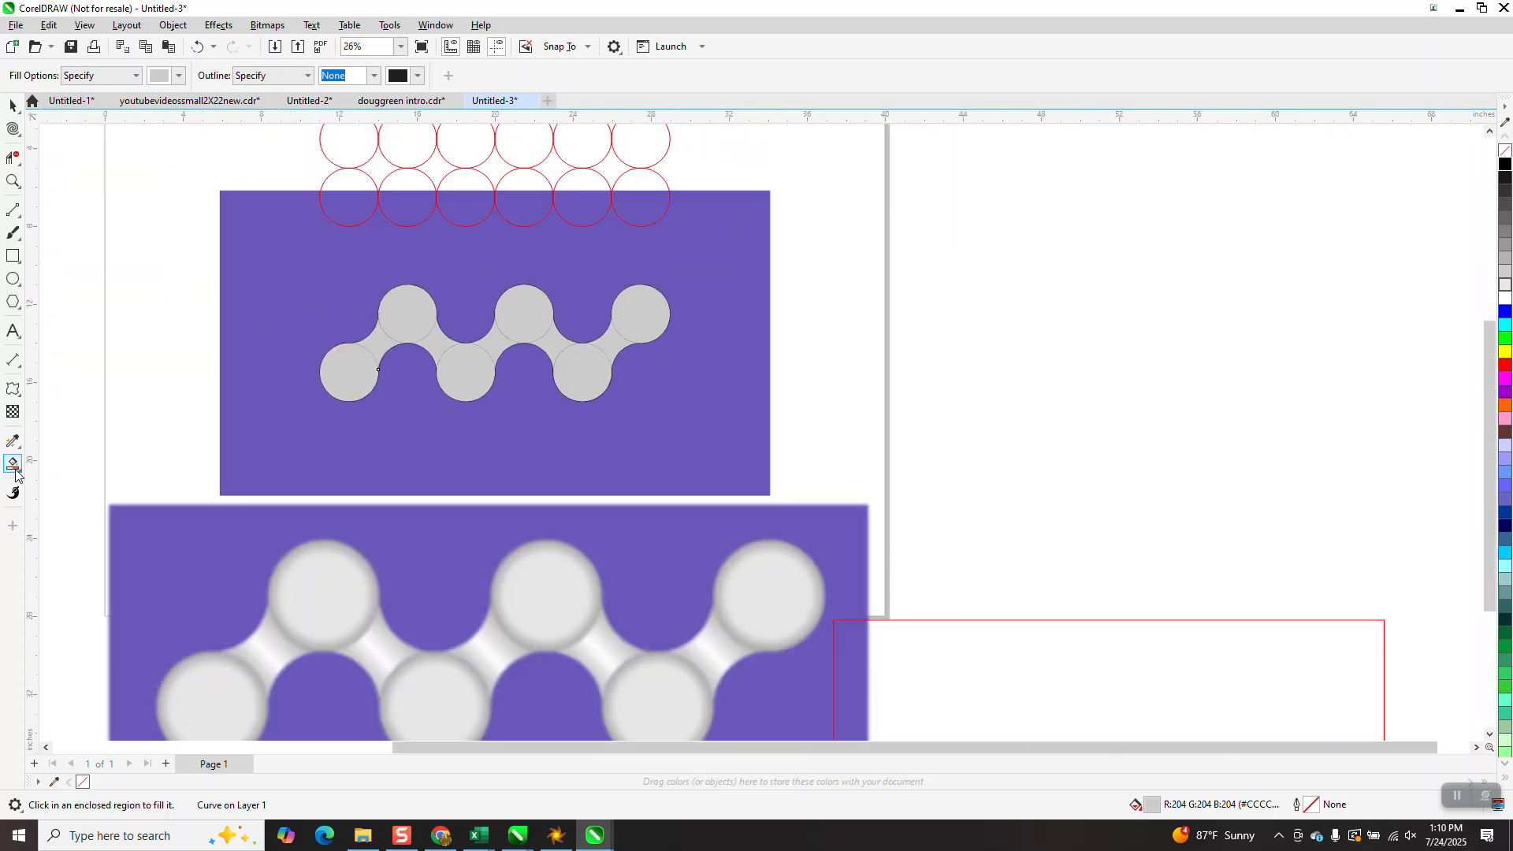
# Step: Apply an elliptical fountain fill to the first lower circle, running from a white center to a light grey edge
pyautogui.click(18, 472)
pyautogui.click(72, 481)
pyautogui.press('g')
pyautogui.moveTo(347, 368); pyautogui.dragTo(363, 372)
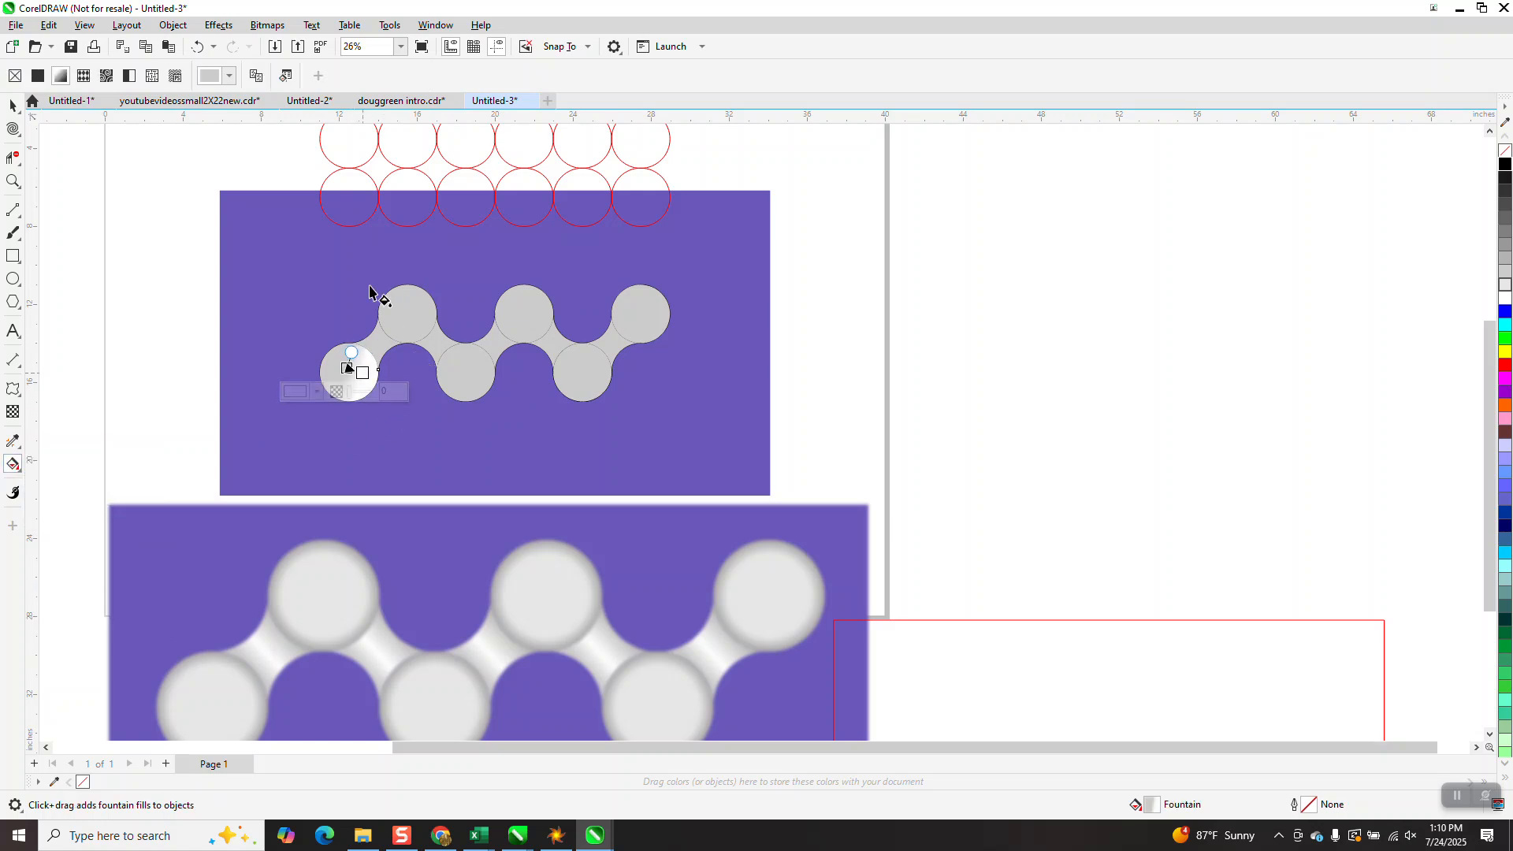
pyautogui.click(282, 76)
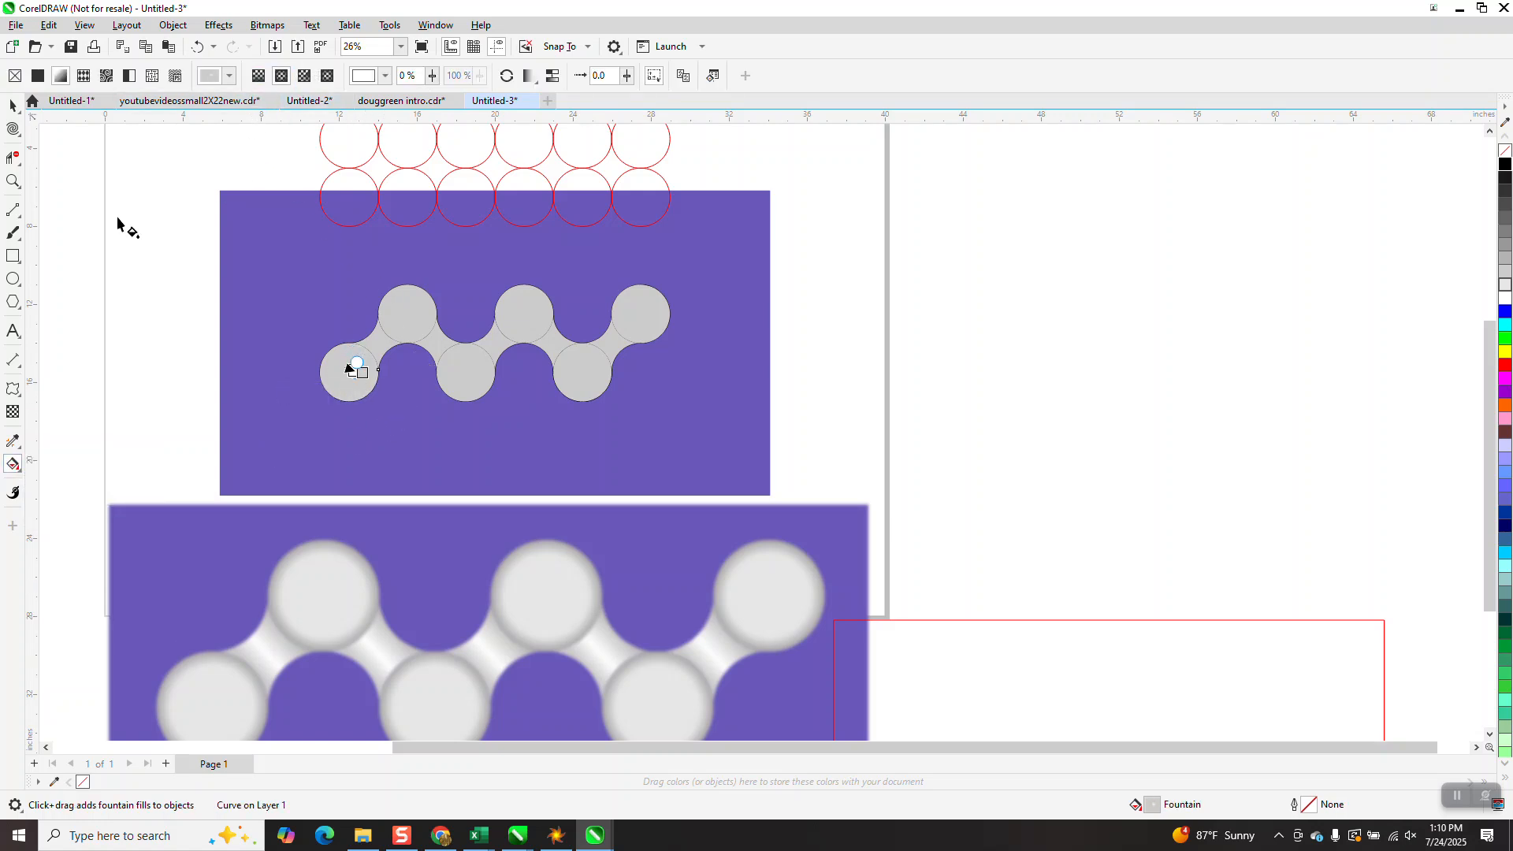
pyautogui.click(12, 181)
pyautogui.moveTo(298, 323); pyautogui.dragTo(549, 466)
pyautogui.press('g')
pyautogui.moveTo(463, 330); pyautogui.dragTo(560, 347)
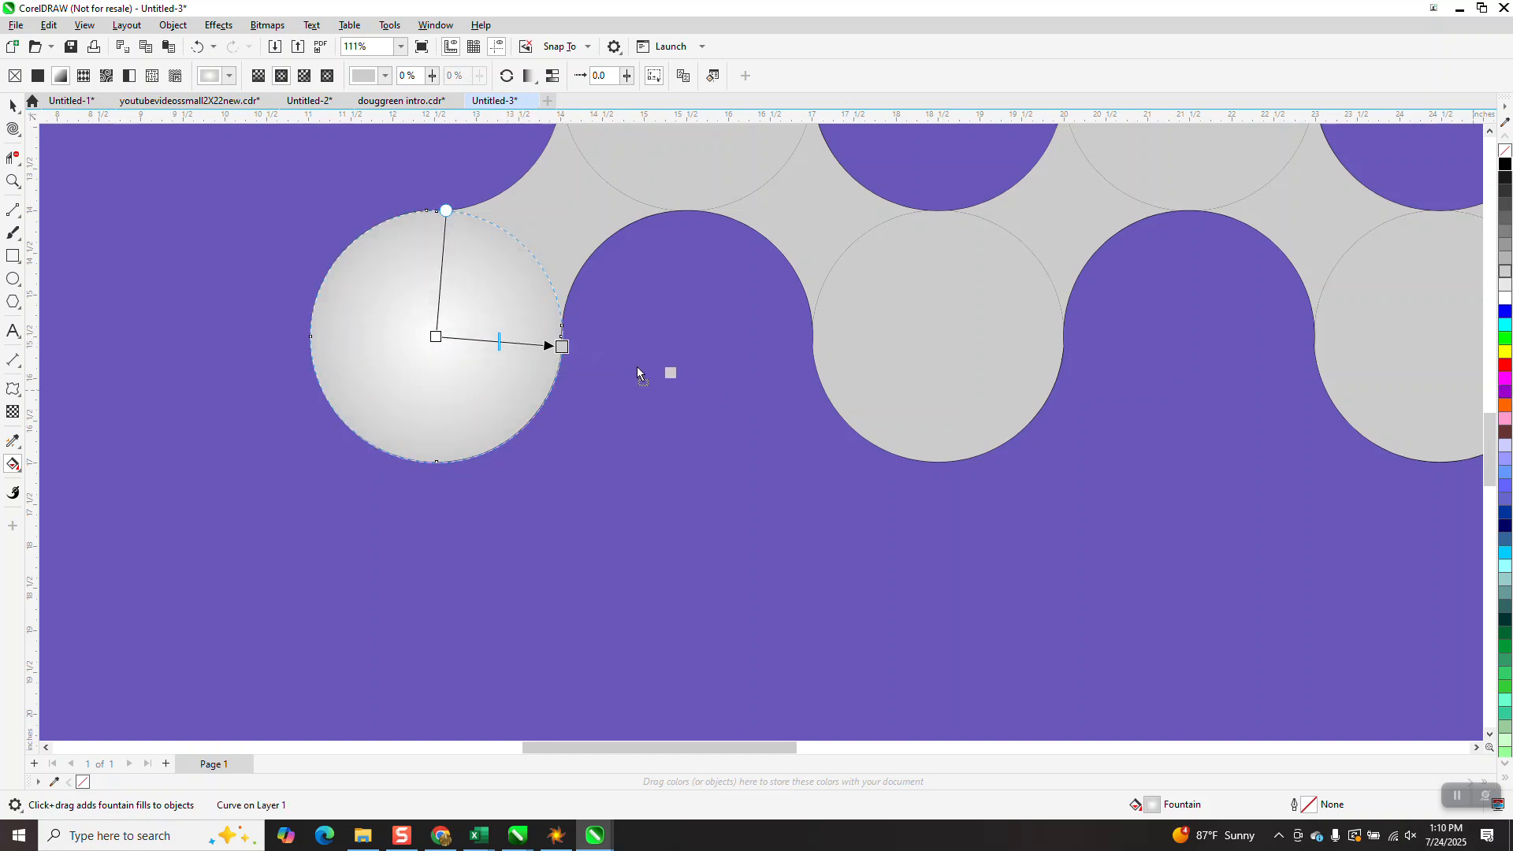
# Step: Add a very light grey color stop near the outer end of the first lower circle's fountain fill
pyautogui.moveTo(554, 348); pyautogui.dragTo(541, 346)
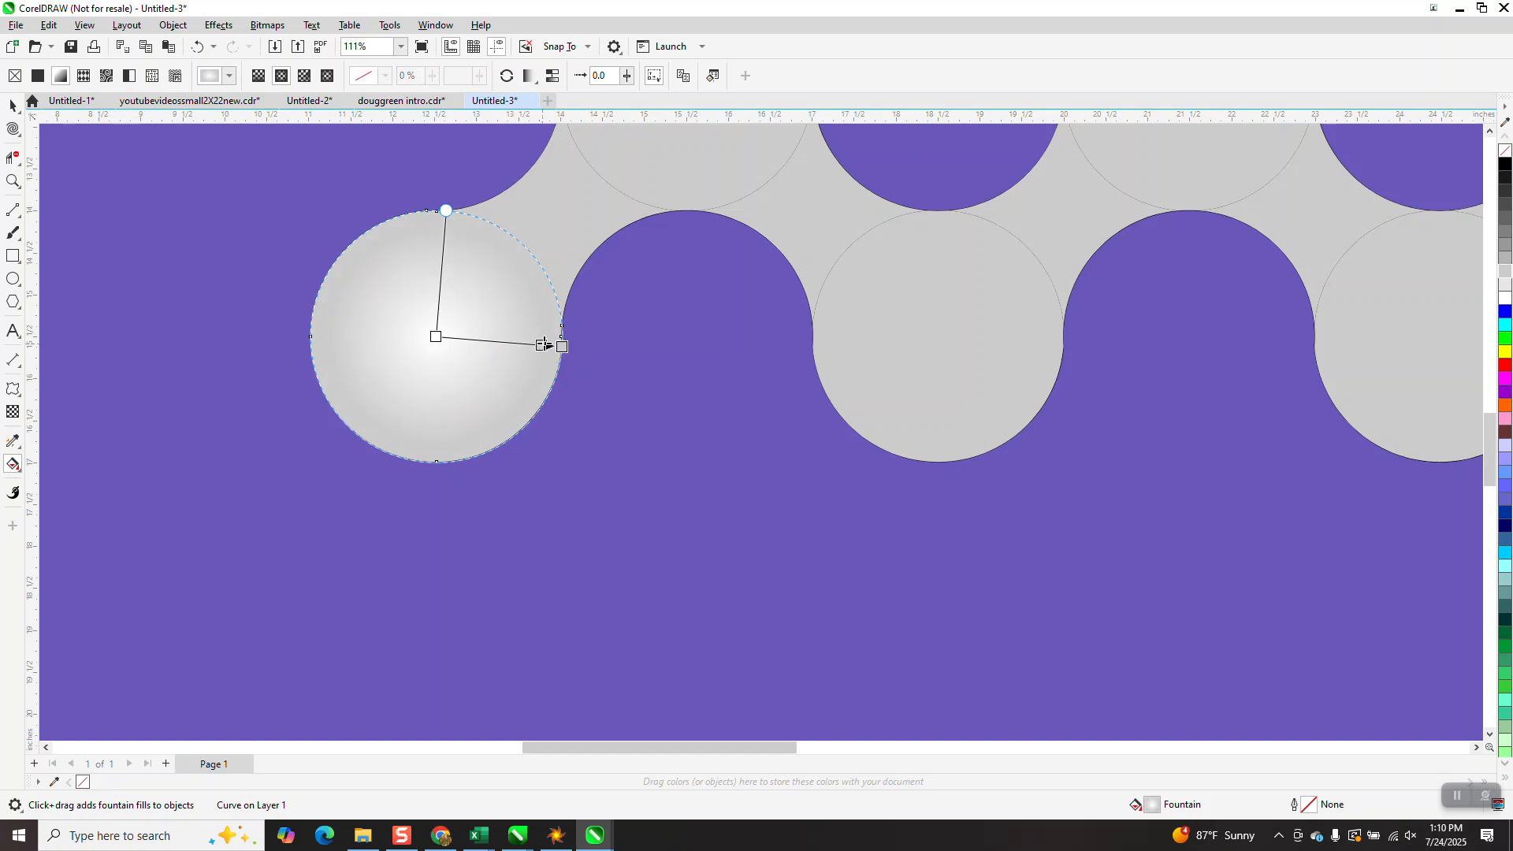
pyautogui.moveTo(1506, 290); pyautogui.dragTo(522, 344)
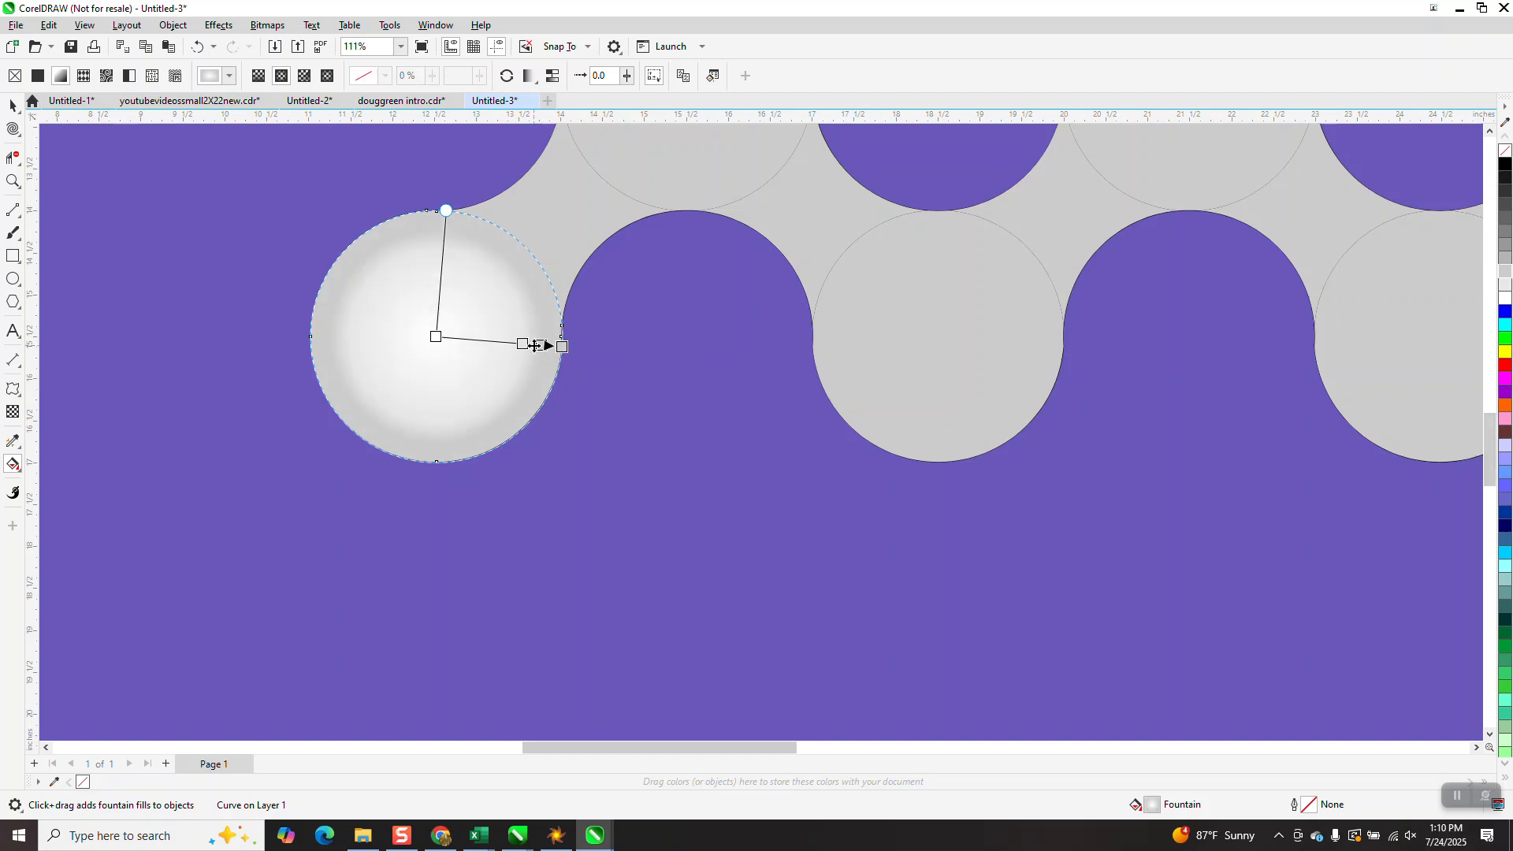
pyautogui.scroll(-2, 558, 387)
pyautogui.click(13, 105)
# Step: Copy the first lower circle's shading to the other five circles with the Attributes Eyedropper
pyautogui.scroll(-1, 483, 402)
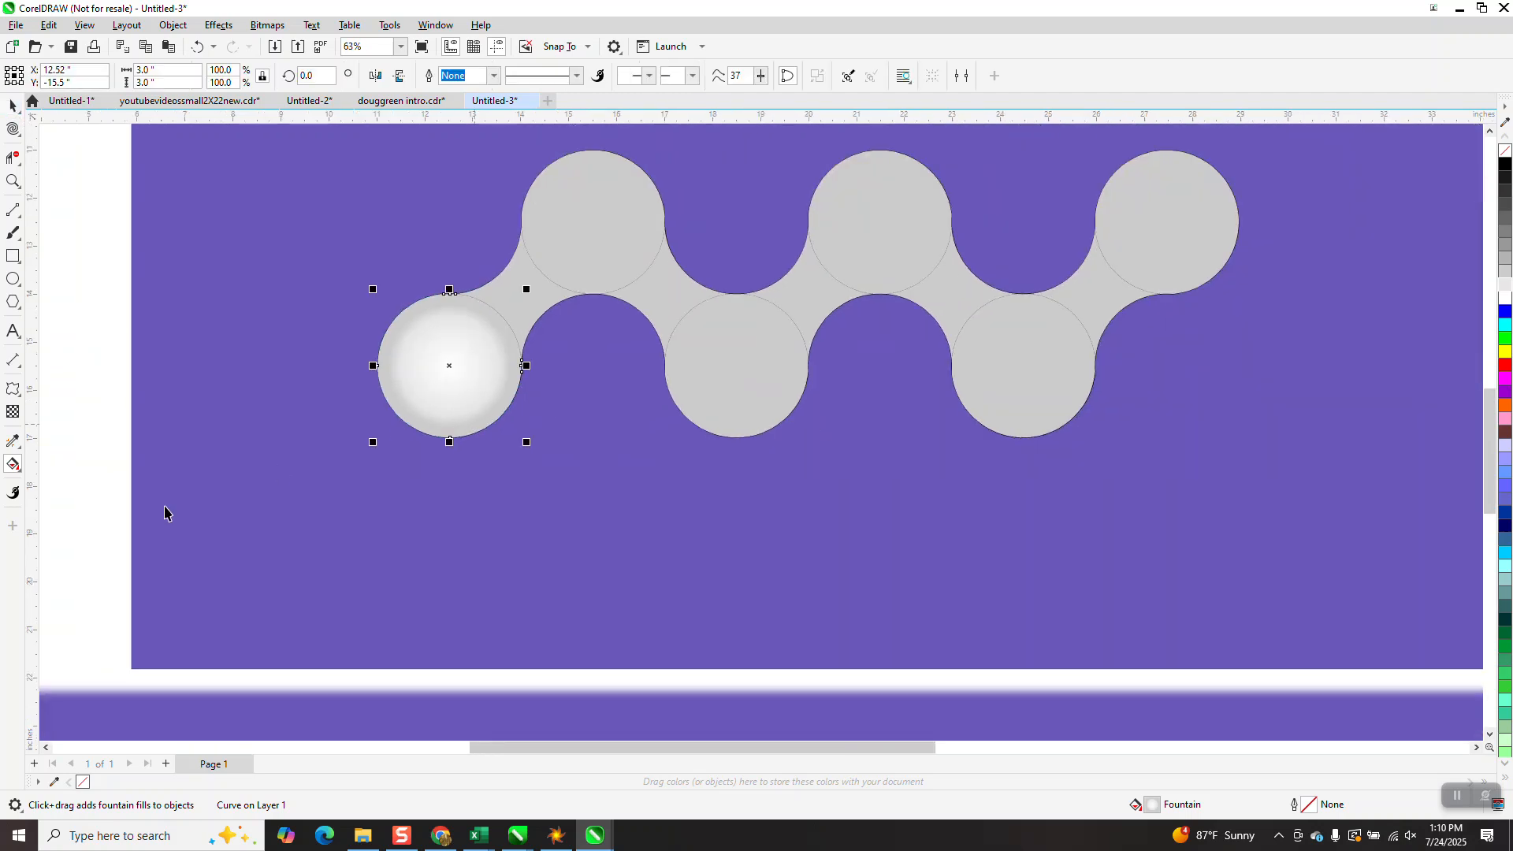
pyautogui.click(12, 446)
pyautogui.click(615, 242)
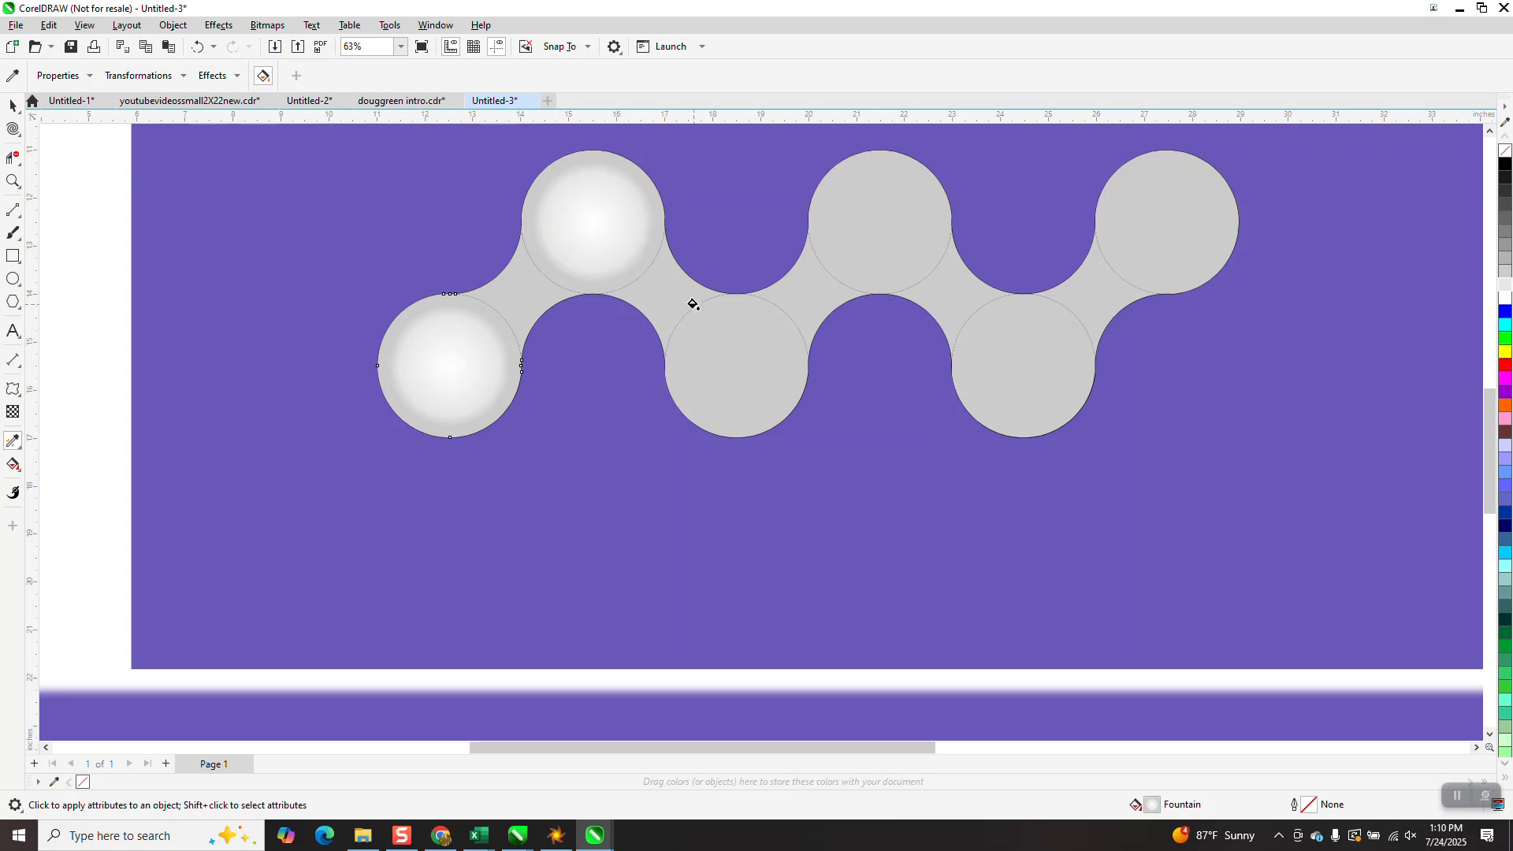
pyautogui.click(751, 357)
pyautogui.click(901, 231)
pyautogui.click(1017, 347)
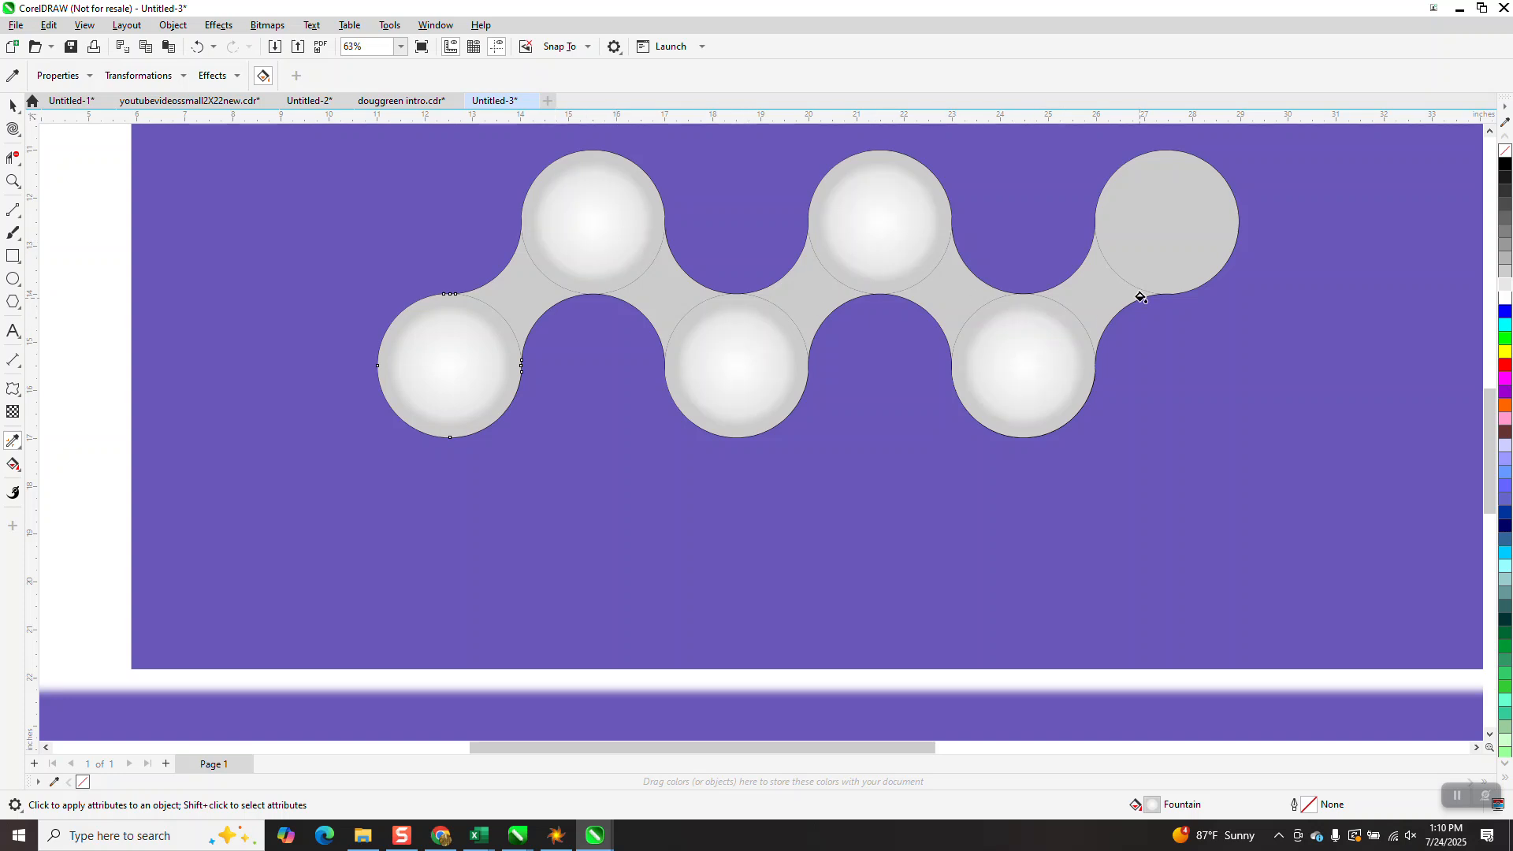
pyautogui.click(1214, 266)
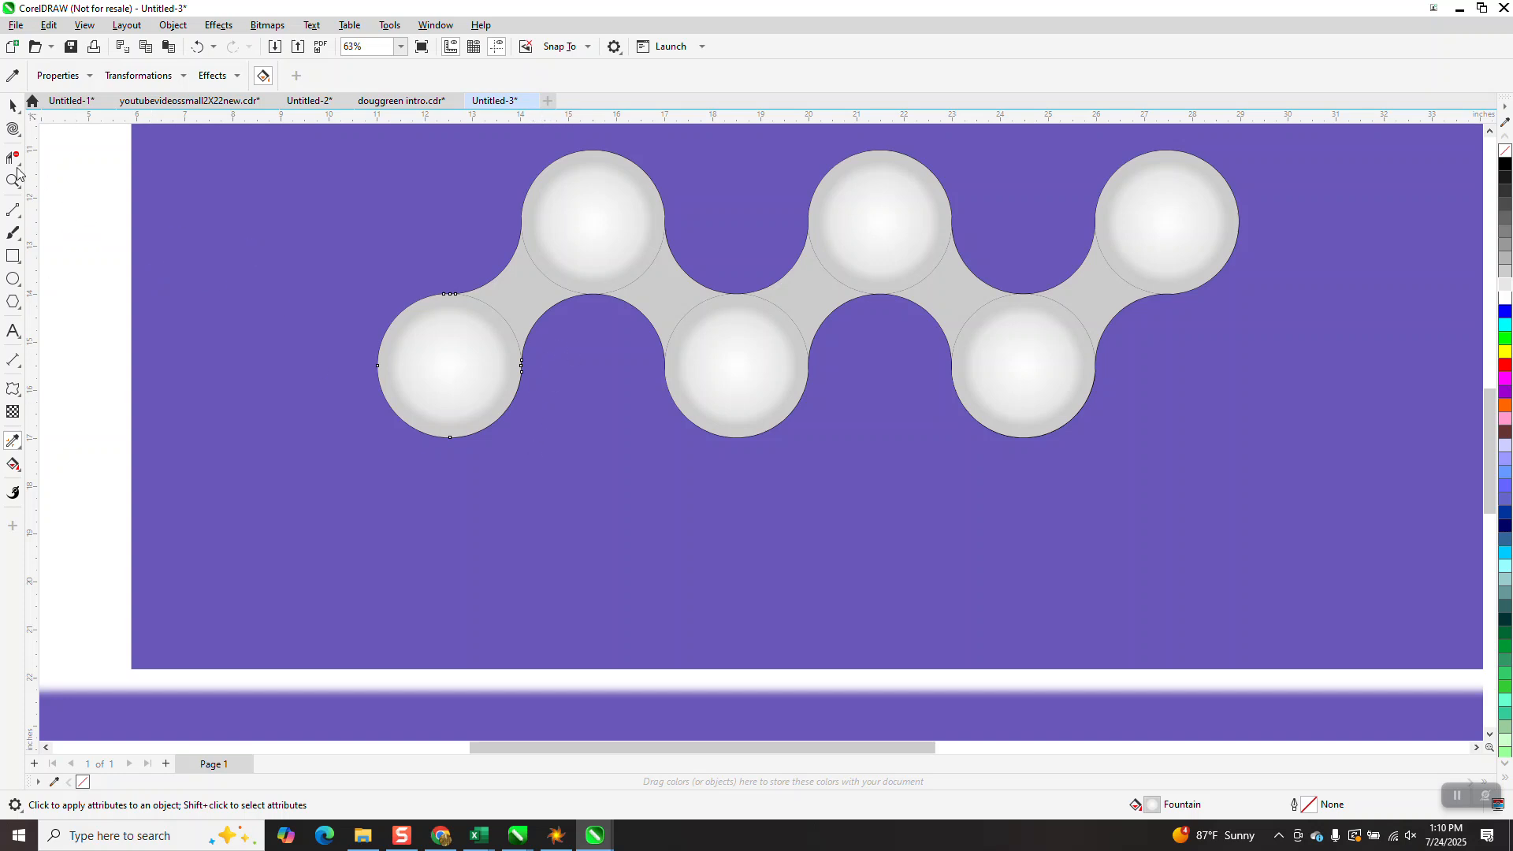
# Step: Examine the shading of the connecting pieces in the larger reference zigzag
pyautogui.click(13, 105)
pyautogui.scroll(-3, 126, 418)
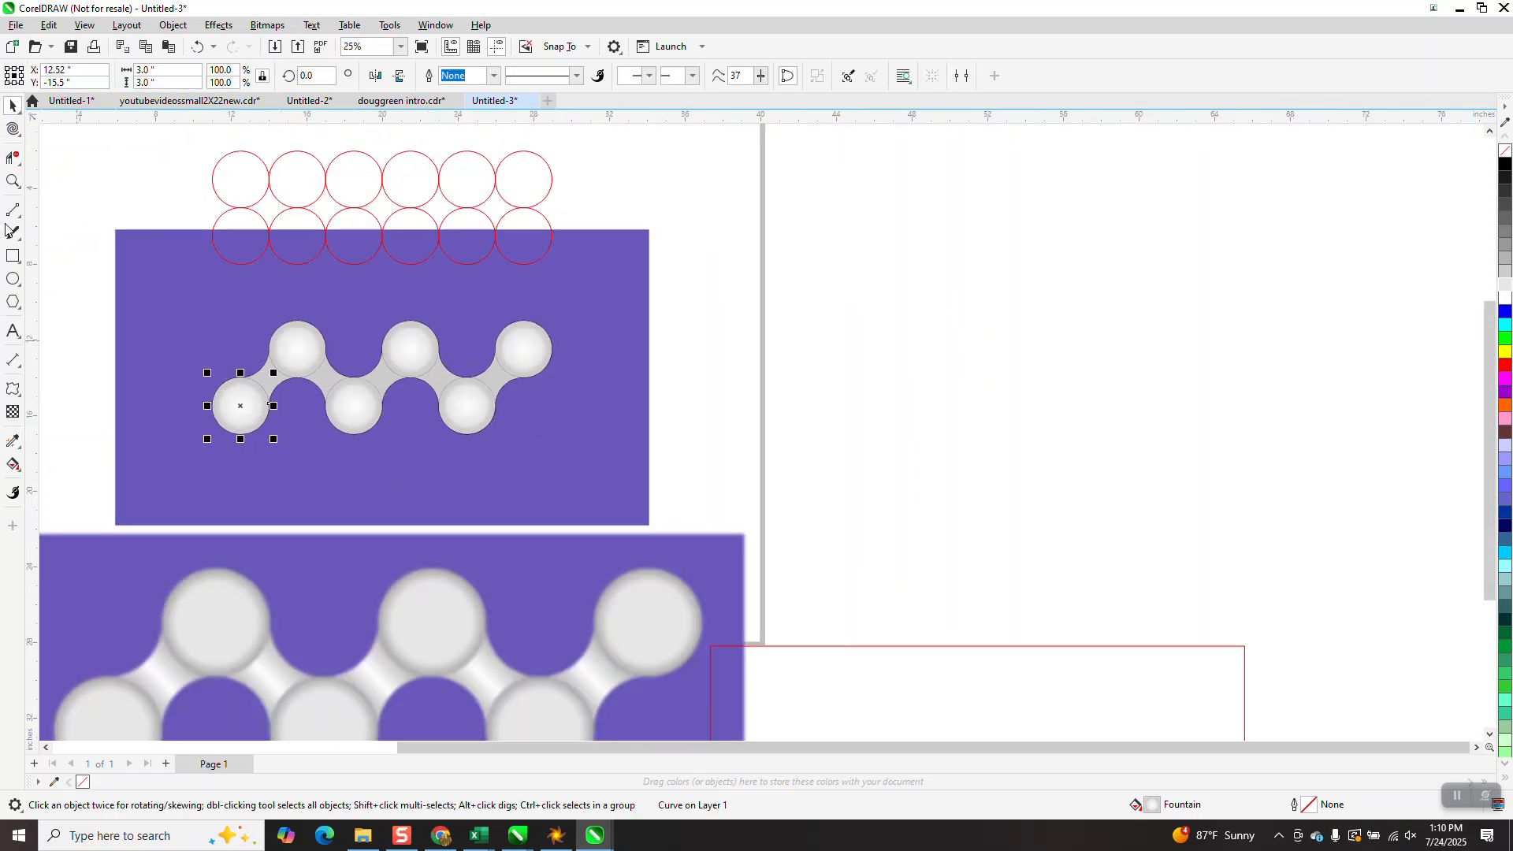
pyautogui.click(13, 181)
pyautogui.scroll(-2, 440, 362)
pyautogui.moveTo(424, 517); pyautogui.dragTo(665, 642)
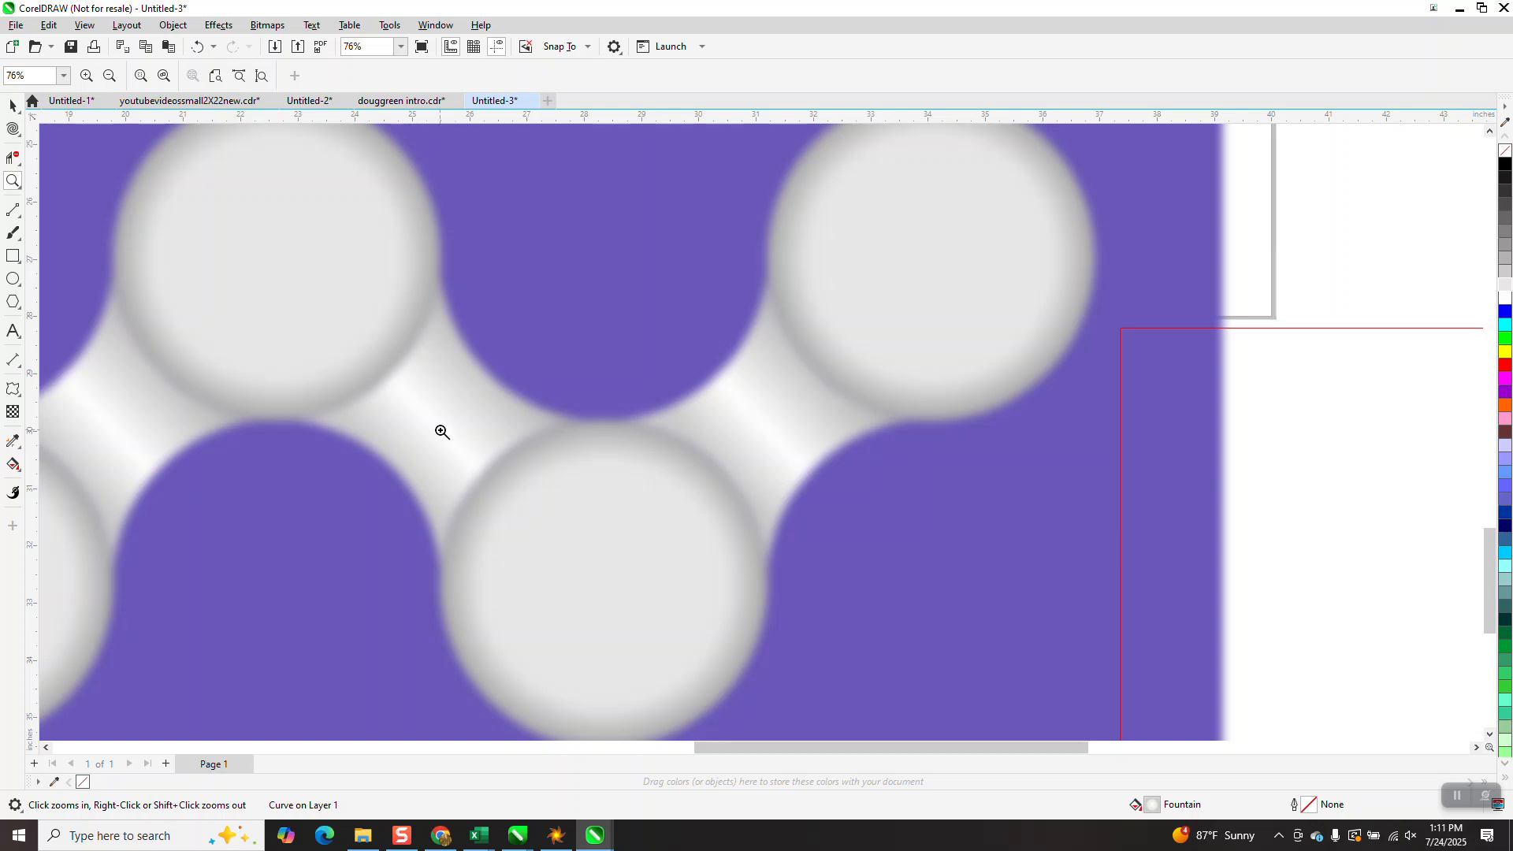
pyautogui.scroll(-5, 752, 416)
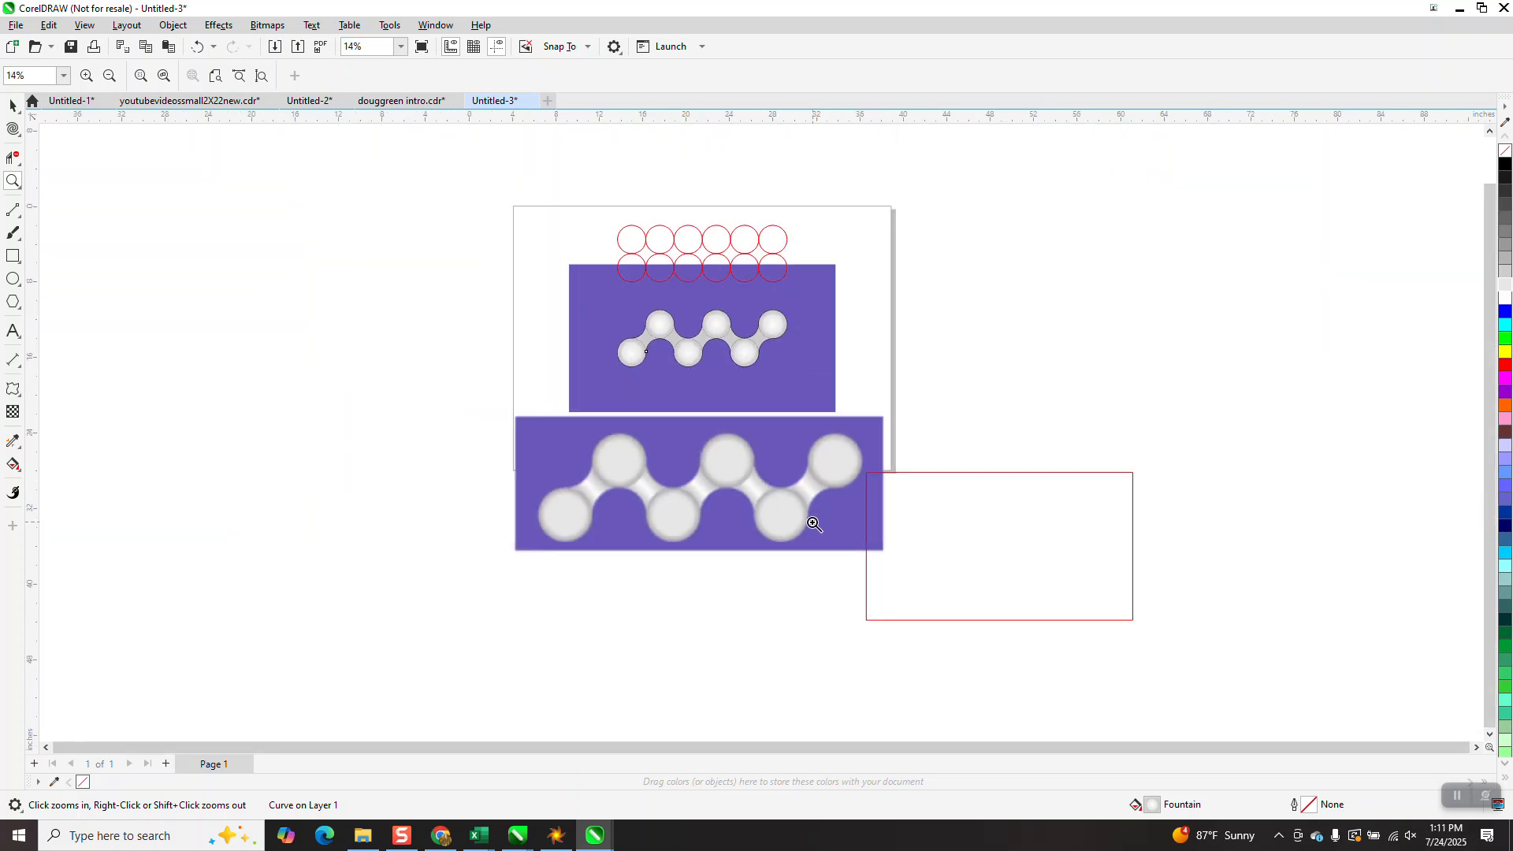
# Step: Place a copy of the whole shaded zigzag below the original, centered at about X 19.78, Y -18.89 inches
pyautogui.moveTo(555, 293); pyautogui.dragTo(853, 411)
pyautogui.scroll(-1, 529, 418)
pyautogui.click(13, 105)
pyautogui.scroll(-1, 201, 219)
pyautogui.moveTo(180, 206); pyautogui.dragTo(818, 457)
pyautogui.scroll(-1, 709, 394)
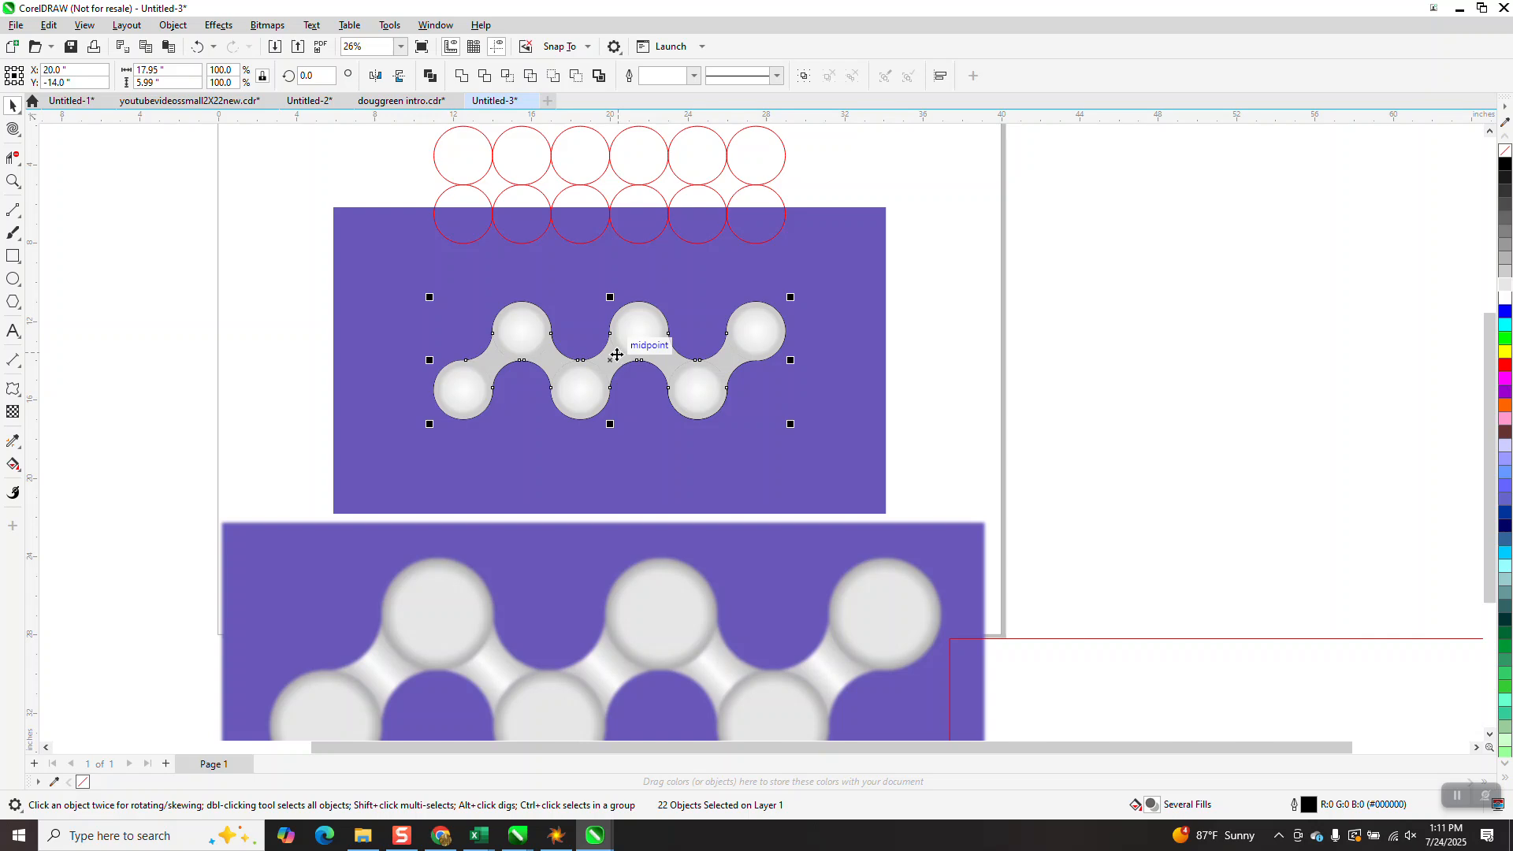
pyautogui.moveTo(612, 360); pyautogui.dragTo(612, 455)
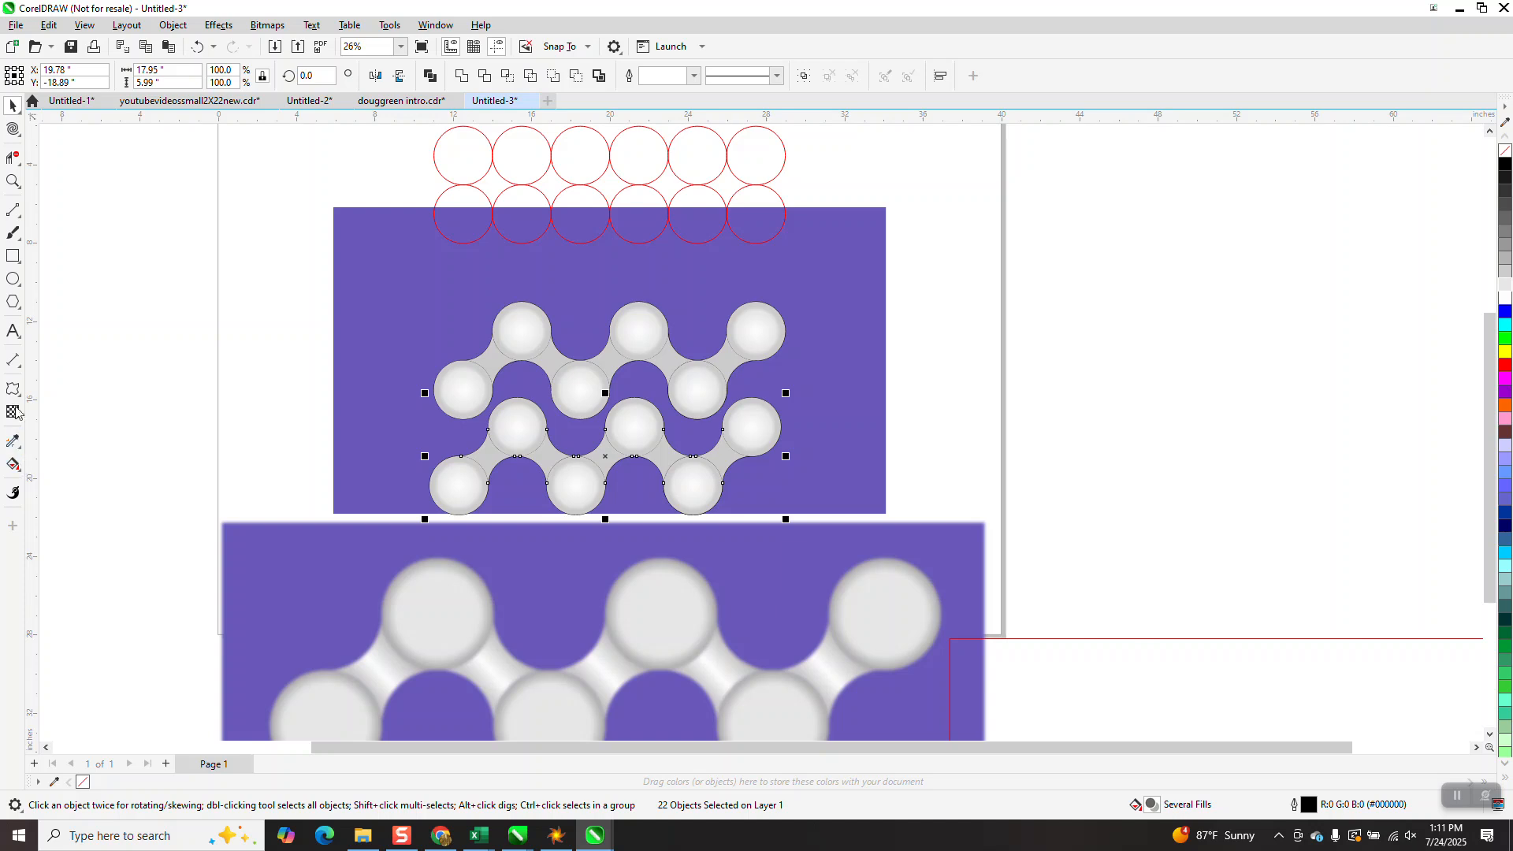
# Step: Apply a linear fountain fill across the first connecting piece of the upper zigzag, running diagonally from lower circle to upper circle
pyautogui.click(13, 182)
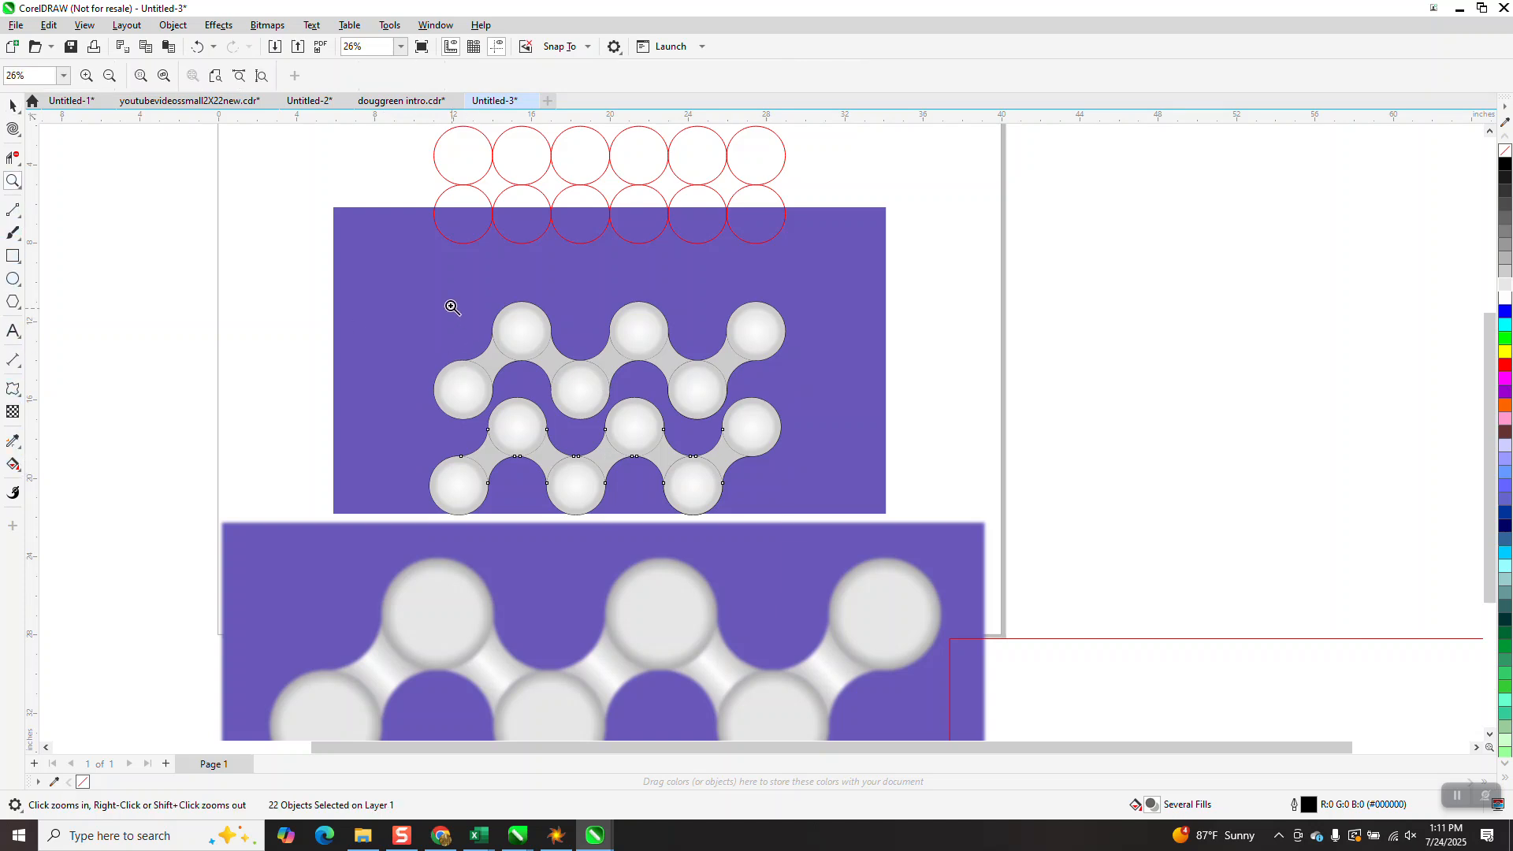
pyautogui.moveTo(449, 304); pyautogui.dragTo(620, 440)
pyautogui.click(19, 471)
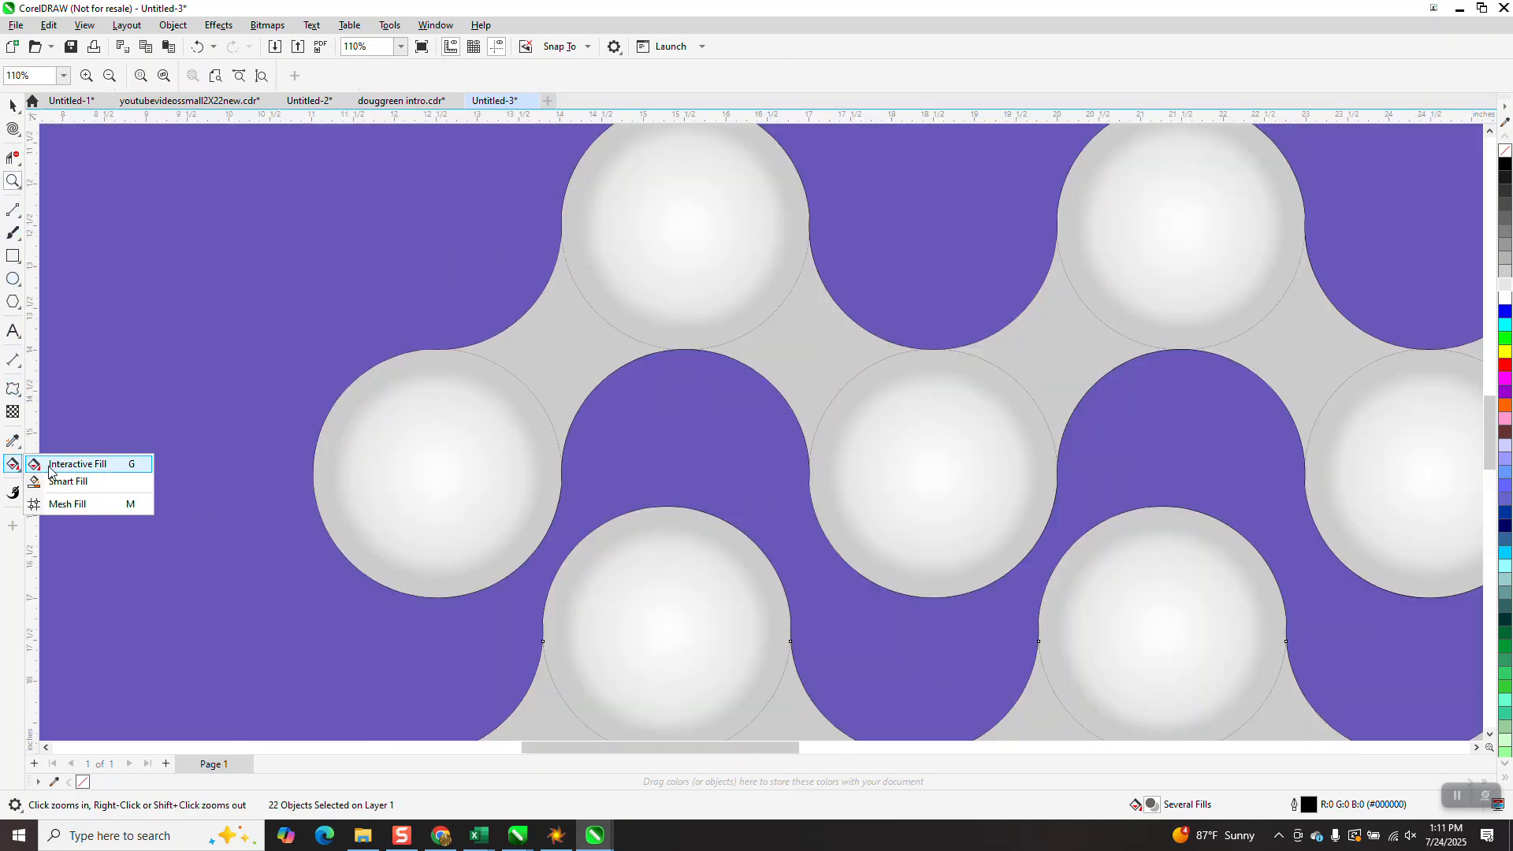
pyautogui.click(554, 394)
pyautogui.moveTo(550, 387); pyautogui.dragTo(612, 335)
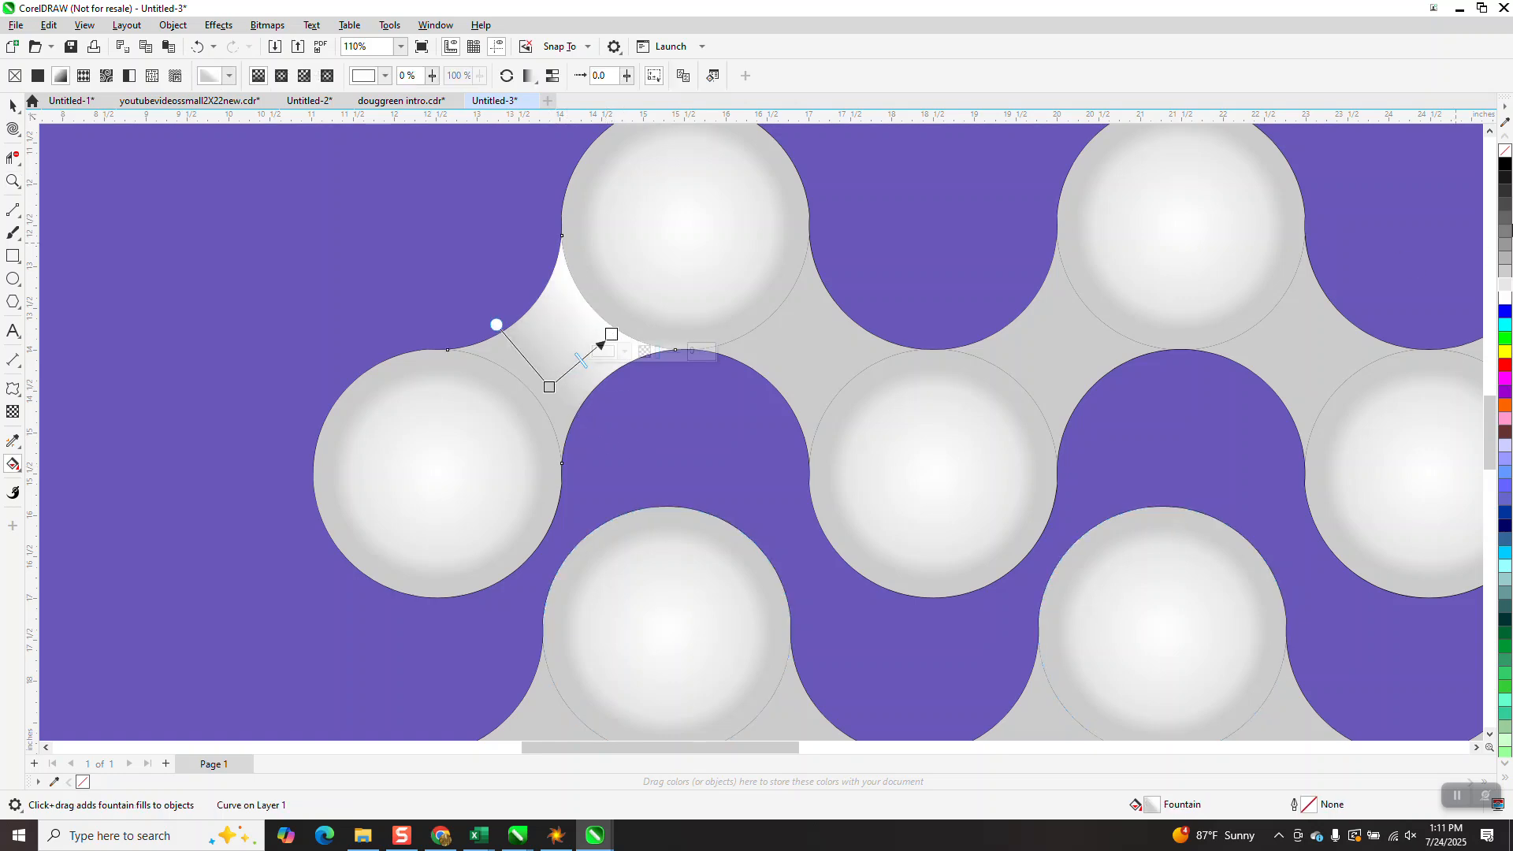
# Step: Color both ends of the connecting piece's fountain fill medium grey and add a very light grey stop midway
pyautogui.moveTo(1506, 262); pyautogui.dragTo(550, 387)
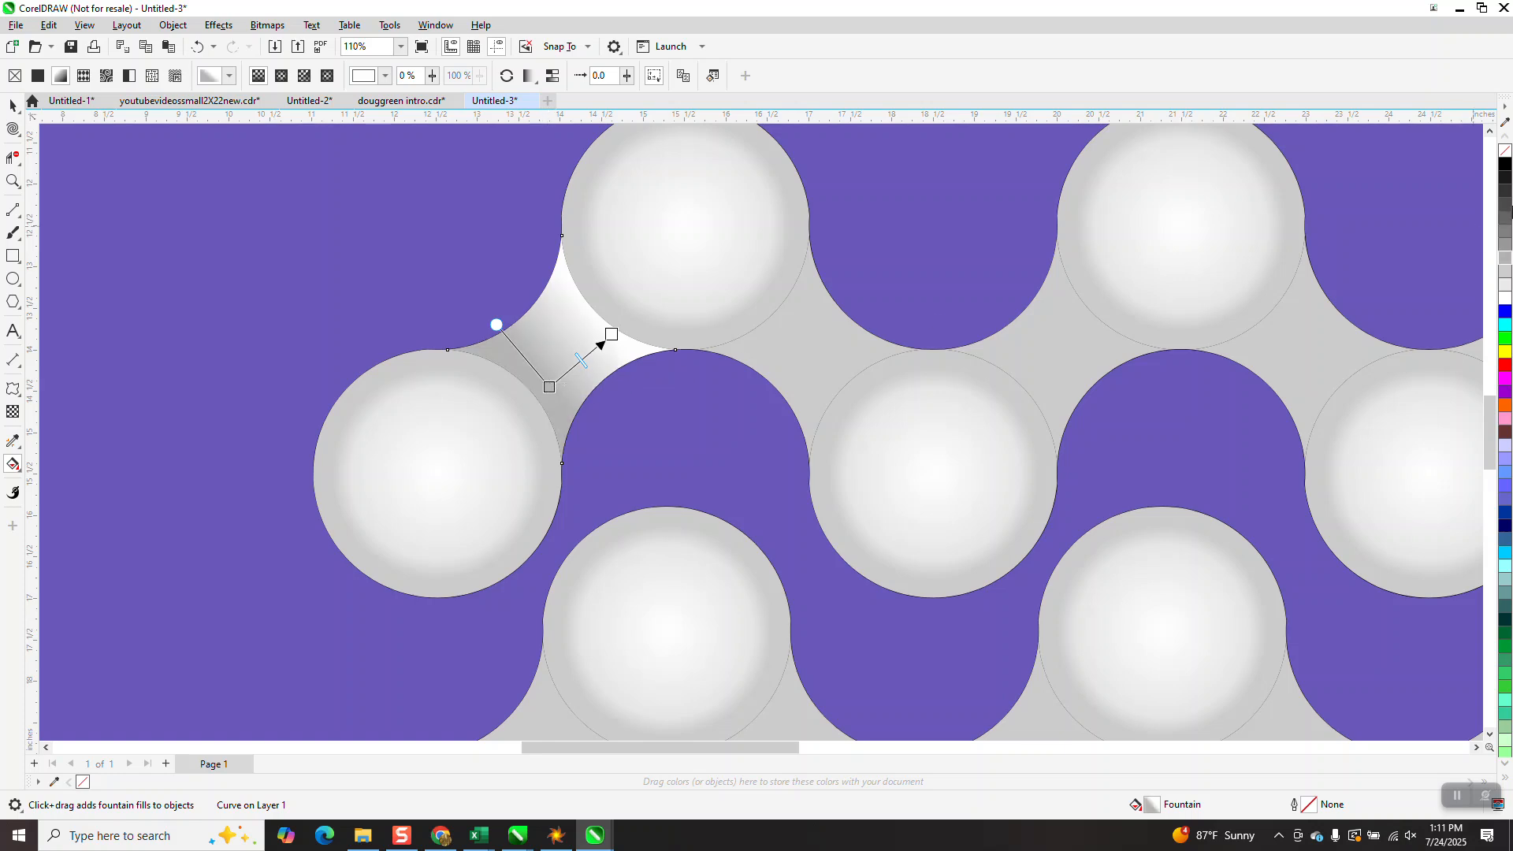
pyautogui.moveTo(1506, 254); pyautogui.dragTo(611, 335)
pyautogui.moveTo(1506, 289); pyautogui.dragTo(592, 368)
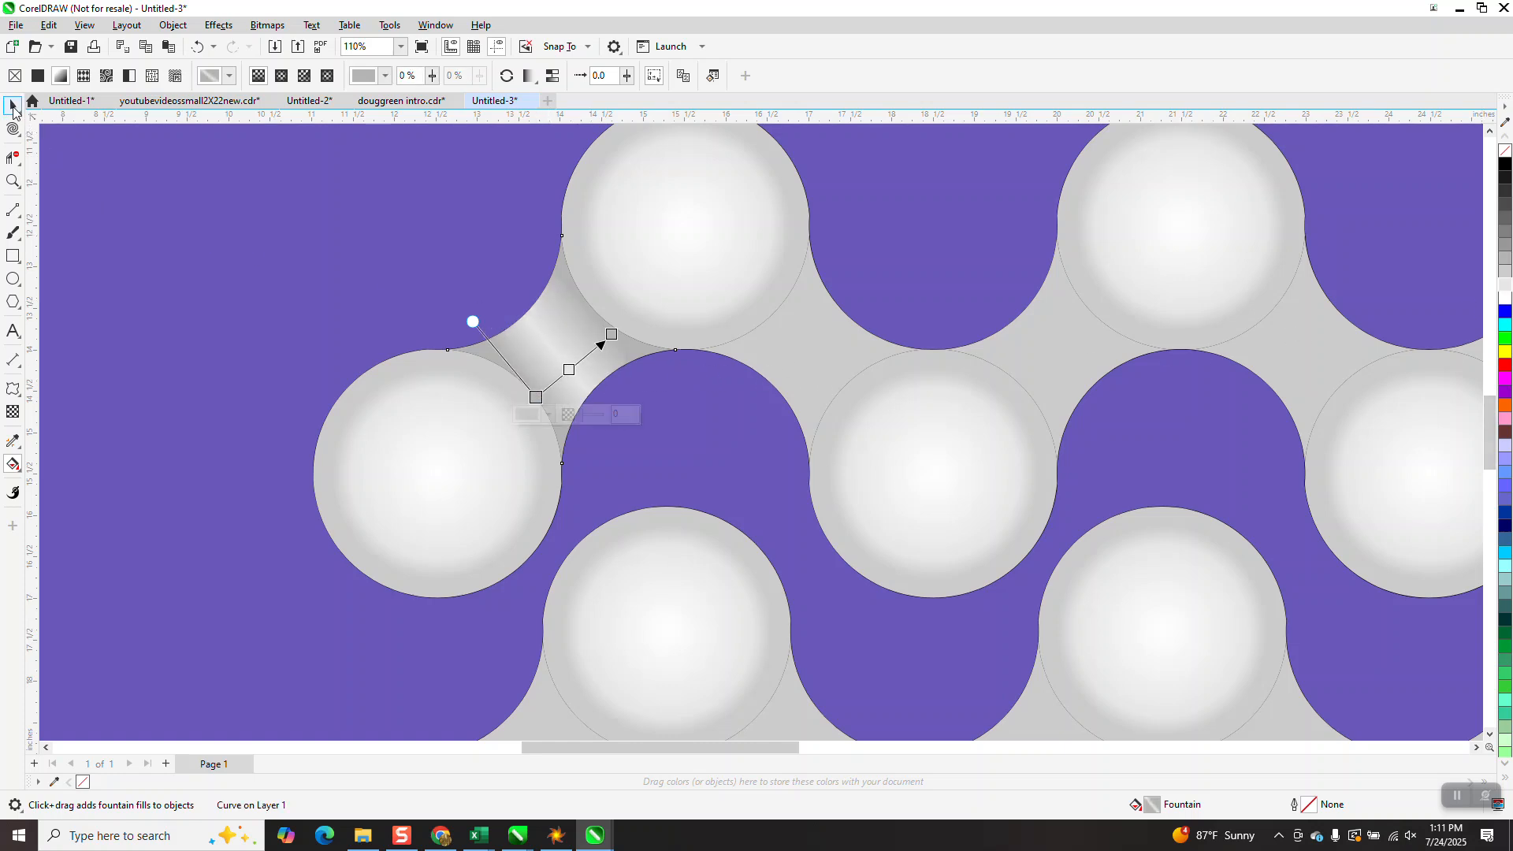
pyautogui.click(12, 105)
# Step: Copy the first connecting piece's shading to the other four connecting pieces of the upper zigzag with the Attributes Eyedropper
pyautogui.scroll(-1, 263, 190)
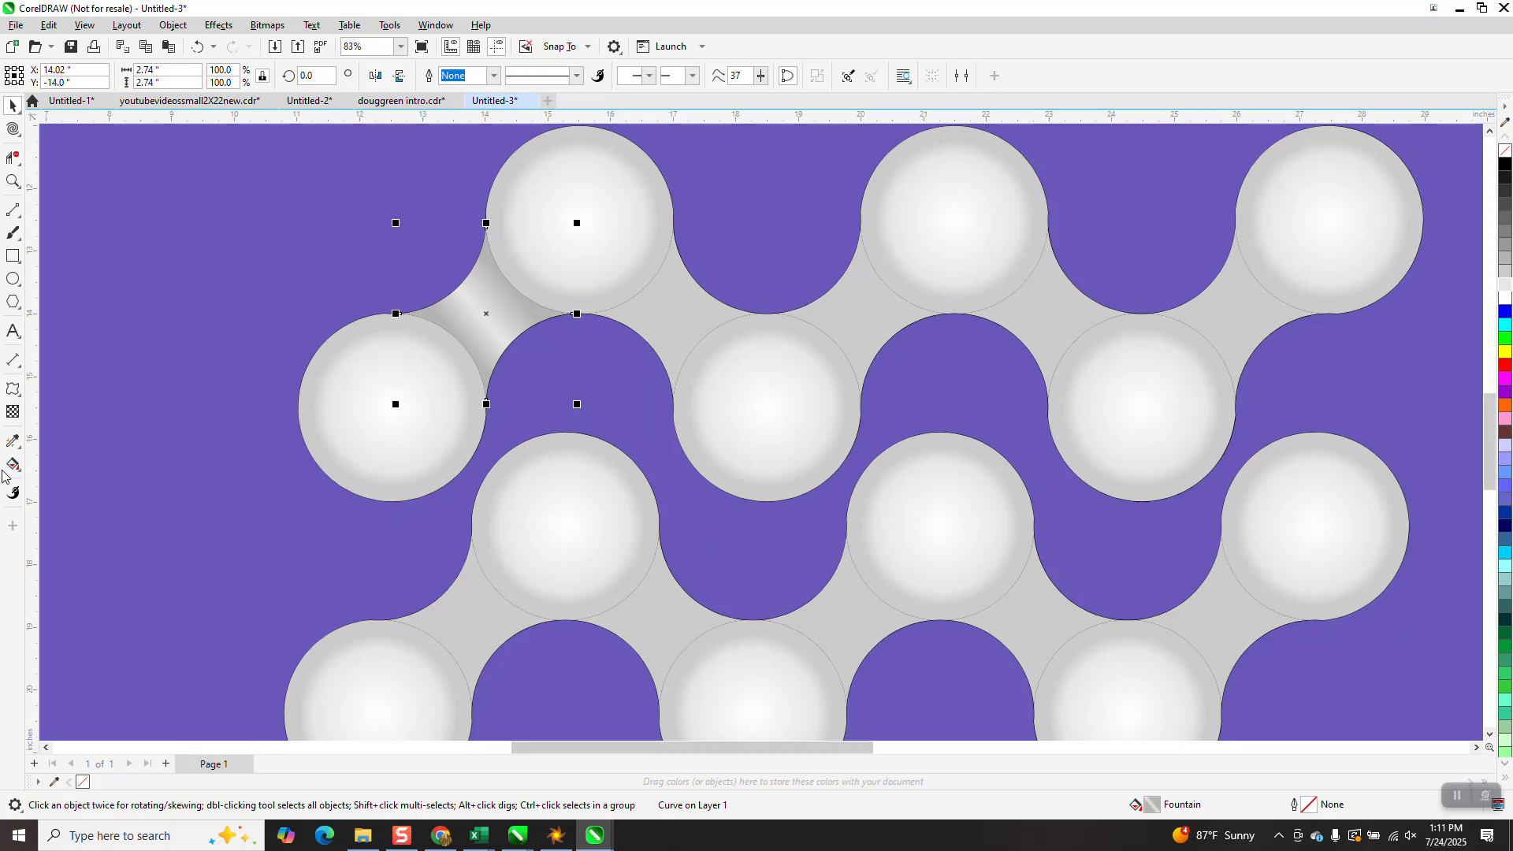
pyautogui.click(18, 446)
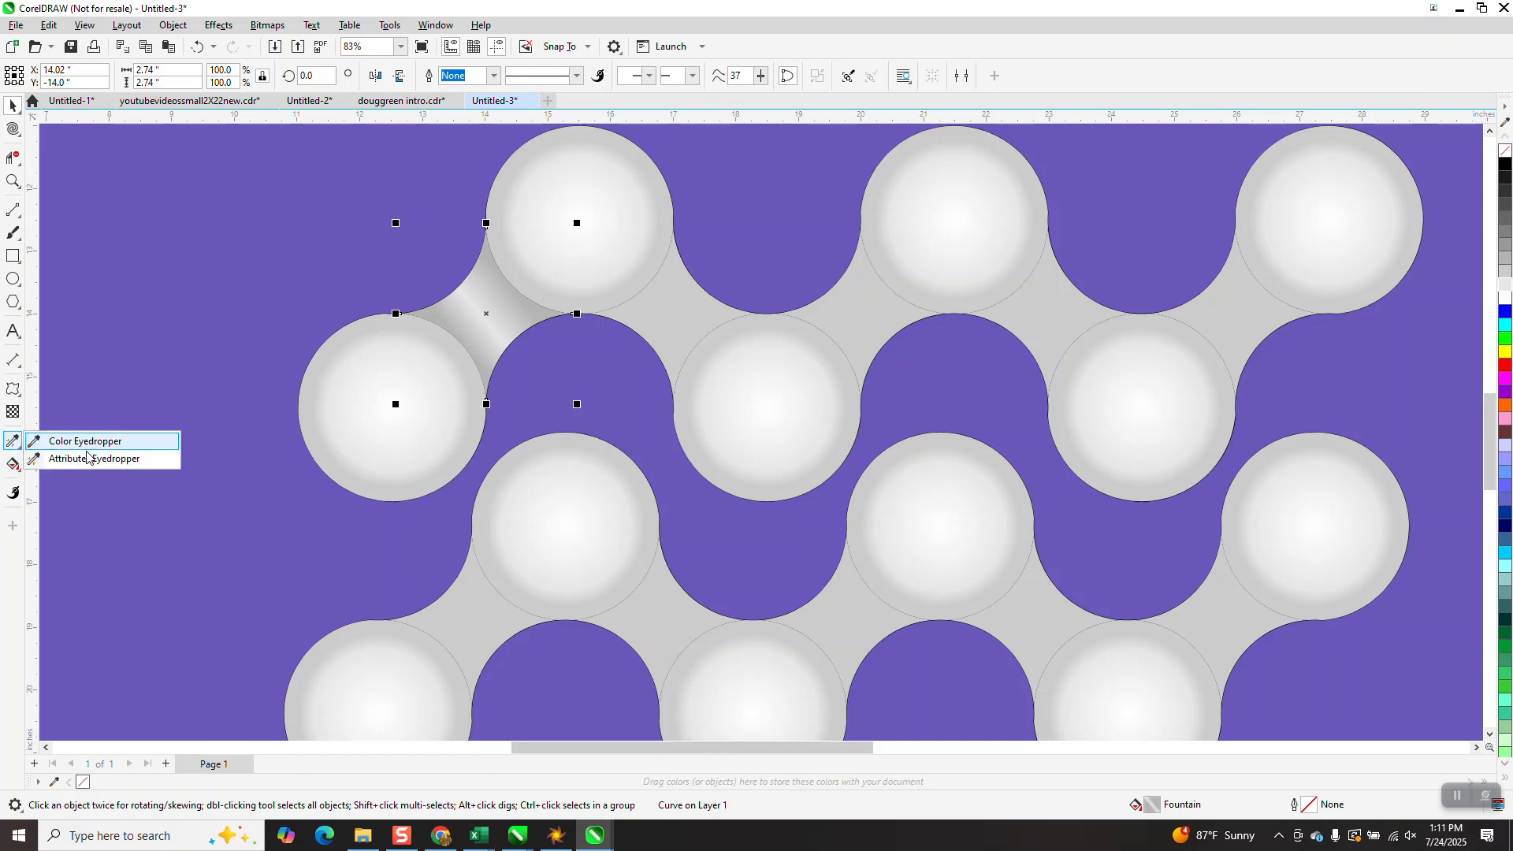
pyautogui.click(63, 460)
pyautogui.click(505, 313)
pyautogui.click(711, 327)
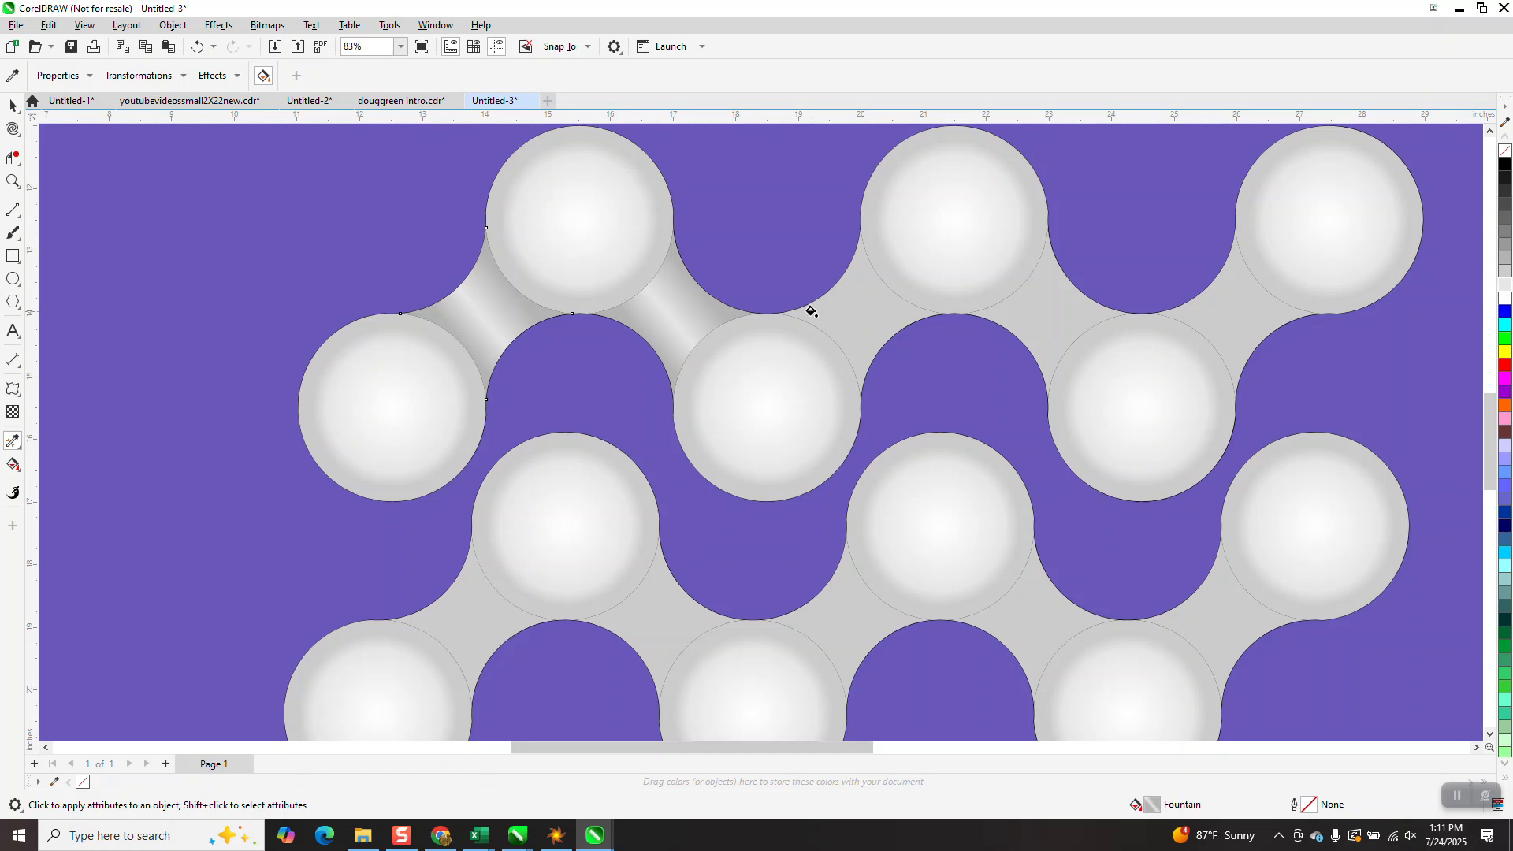
pyautogui.click(864, 304)
pyautogui.click(1048, 309)
pyautogui.click(1222, 301)
pyautogui.scroll(-3, 749, 283)
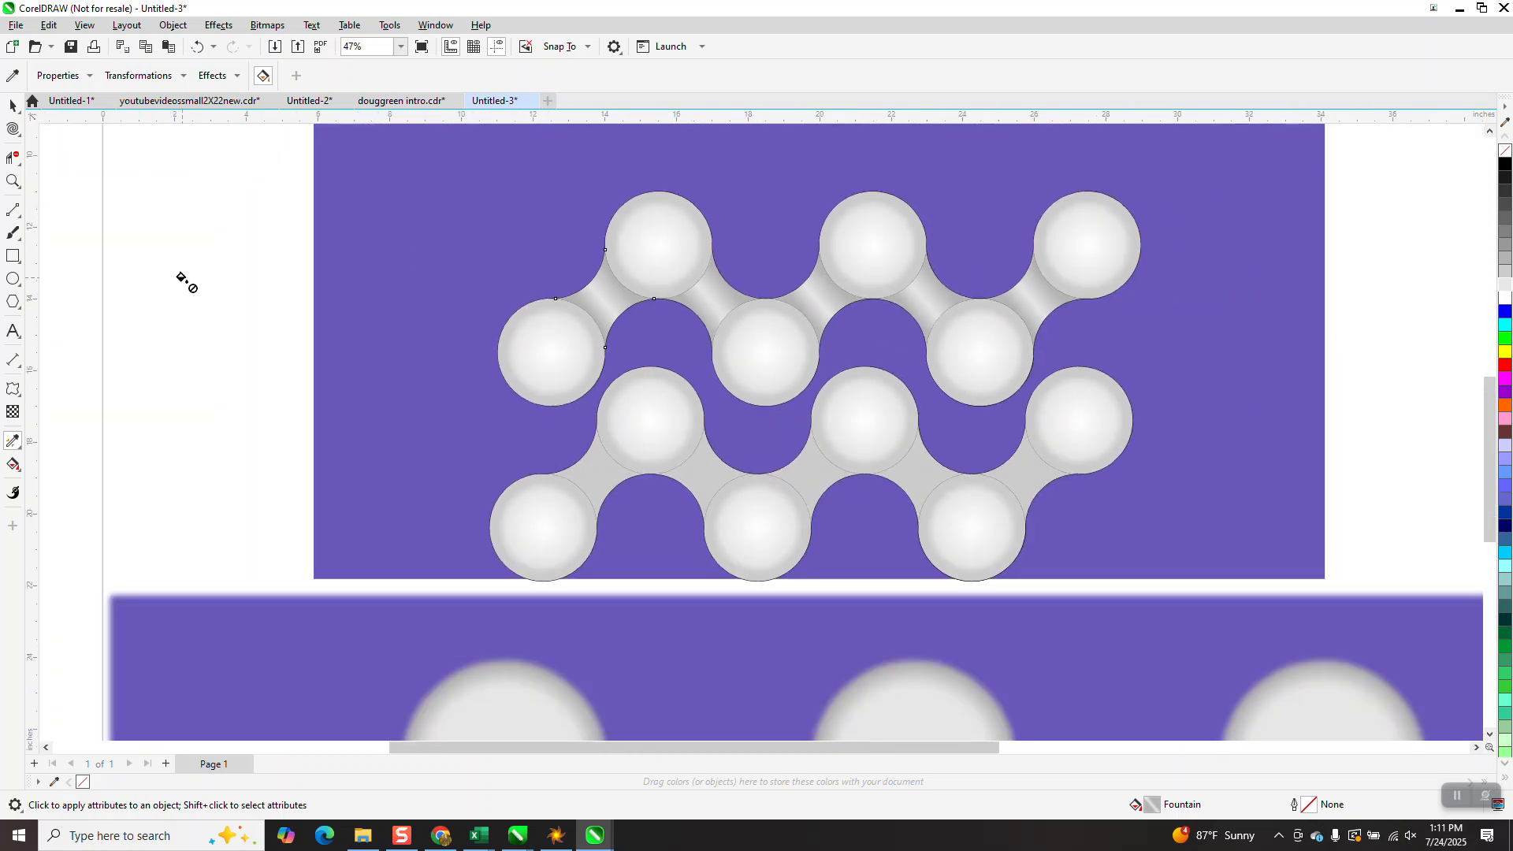
# Step: Apply the copied connecting-piece shading to the first connecting piece of the lower zigzag
pyautogui.click(587, 474)
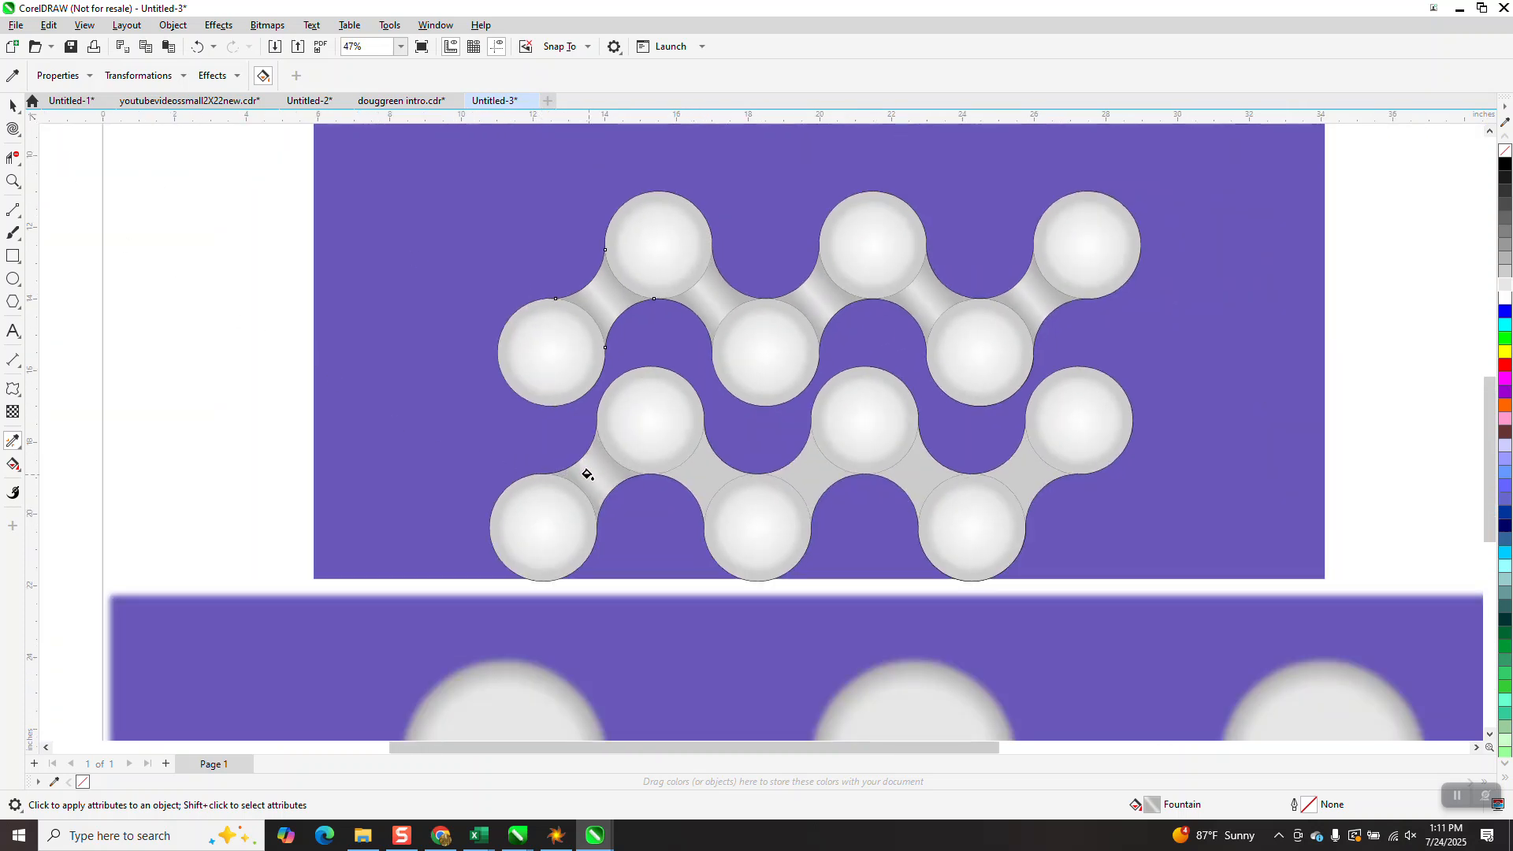
pyautogui.click(16, 108)
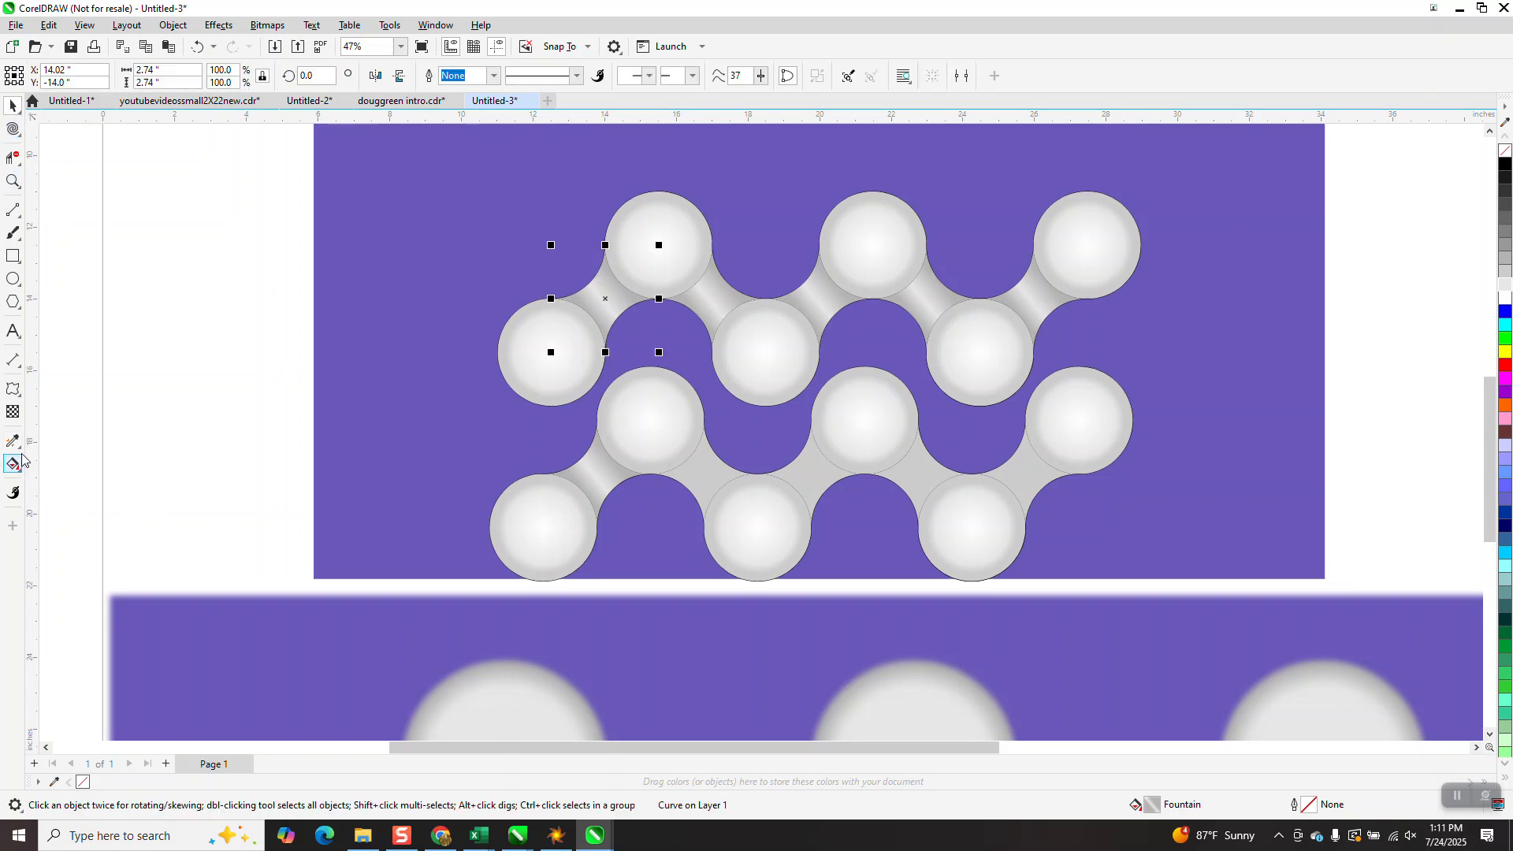
# Step: Apply a linear fountain fill to the lower zigzag's second connecting piece, running diagonally from its lower circle to its upper circle
pyautogui.click(704, 479)
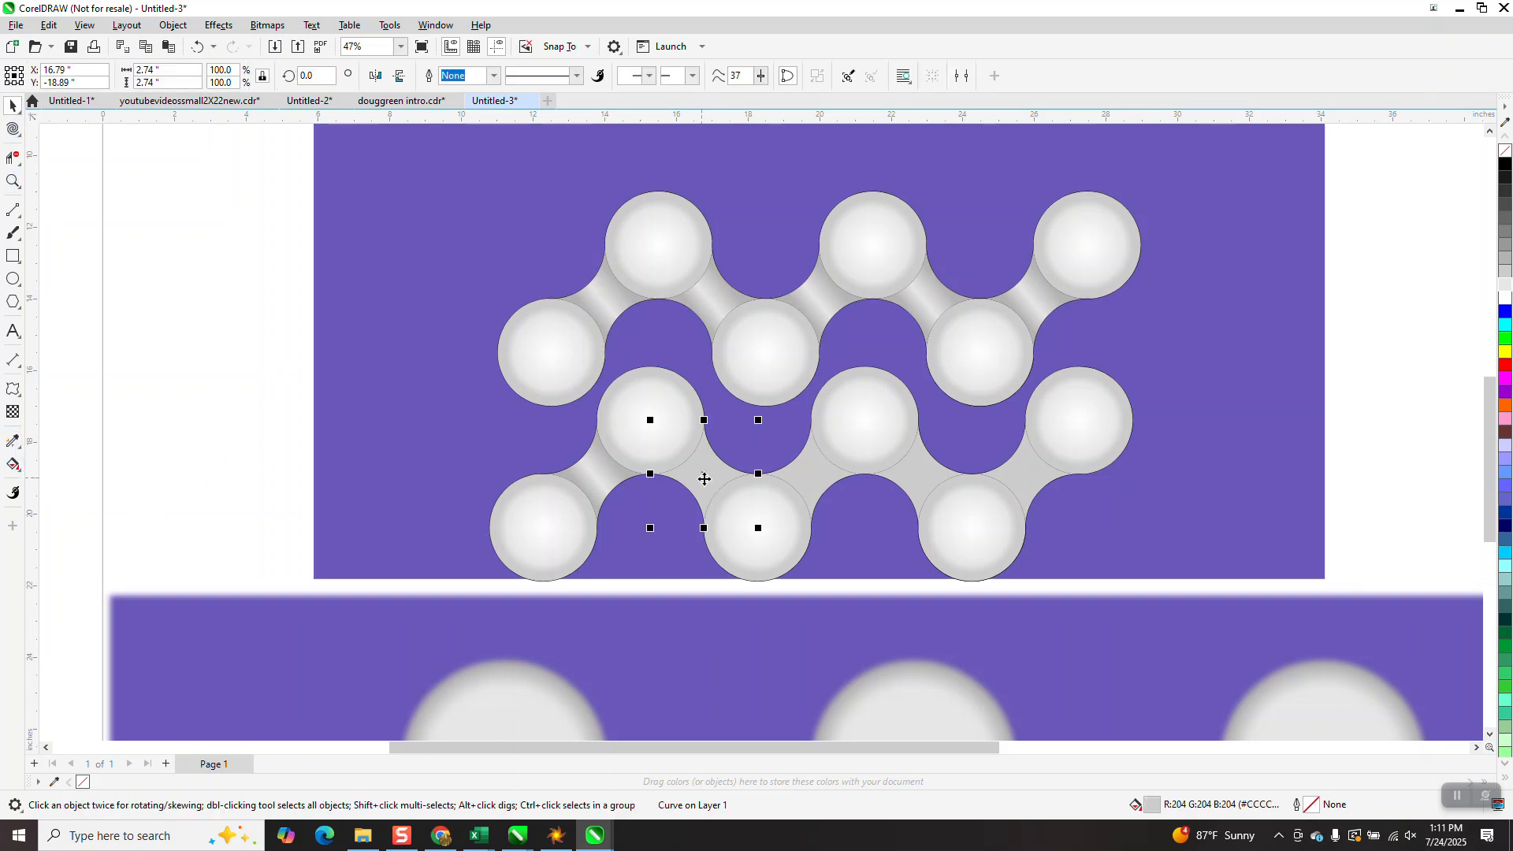
pyautogui.click(19, 448)
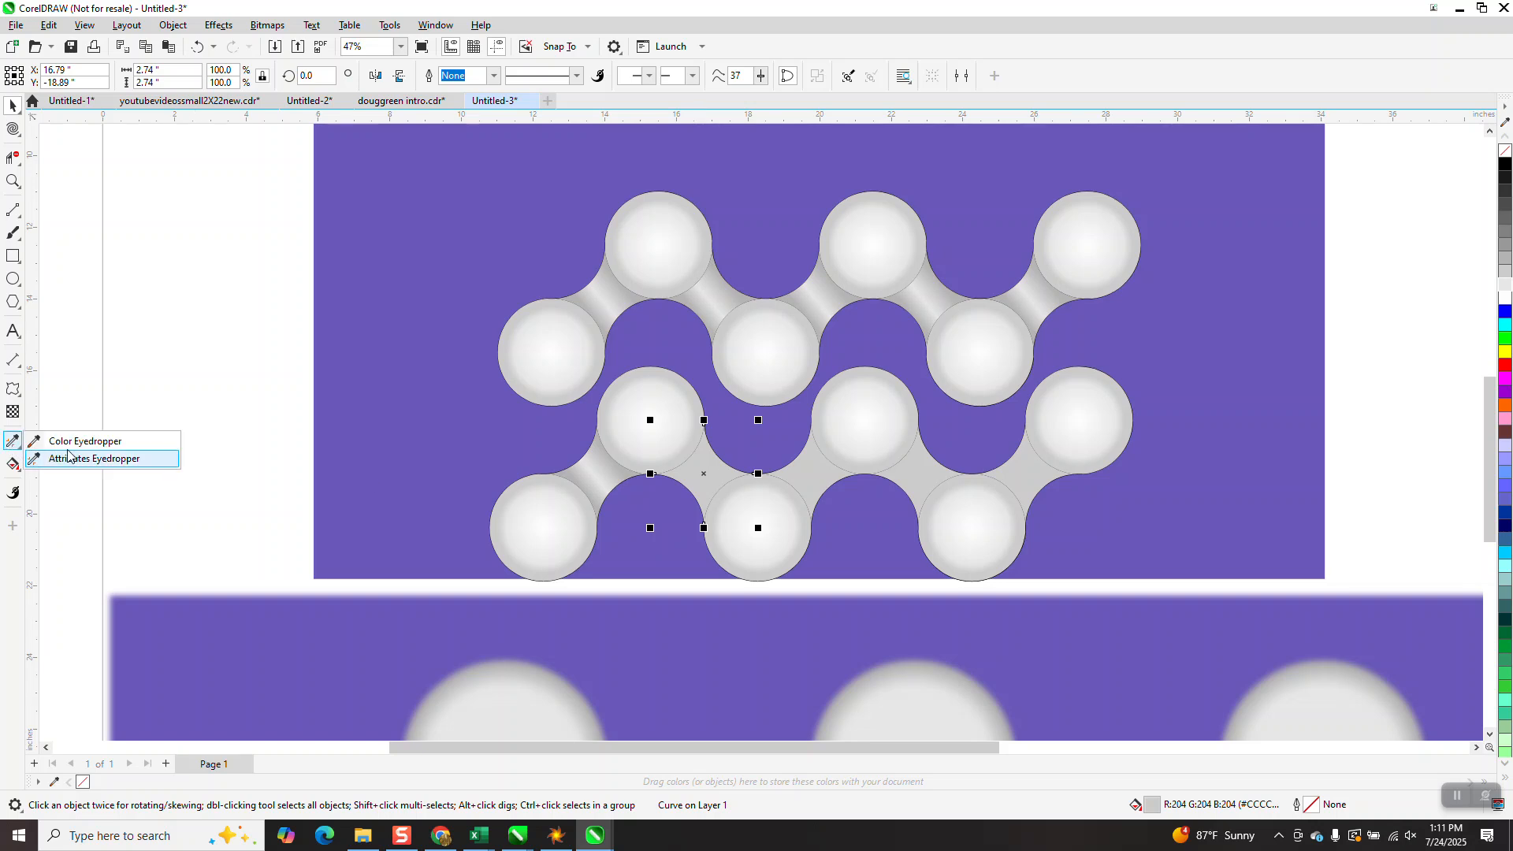
pyautogui.click(18, 469)
pyautogui.click(73, 465)
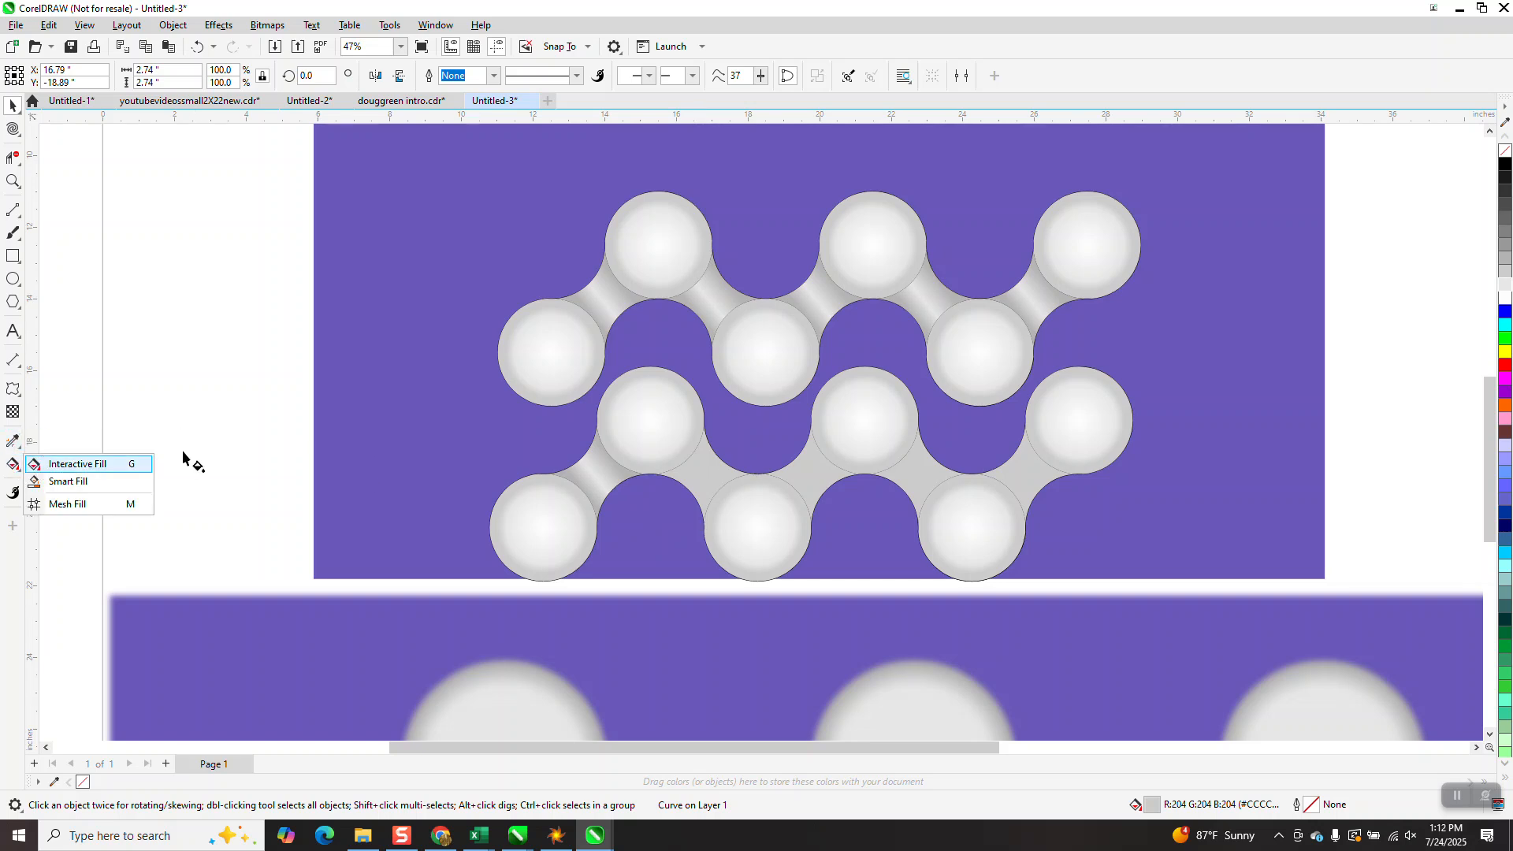
pyautogui.moveTo(718, 496); pyautogui.dragTo(668, 447)
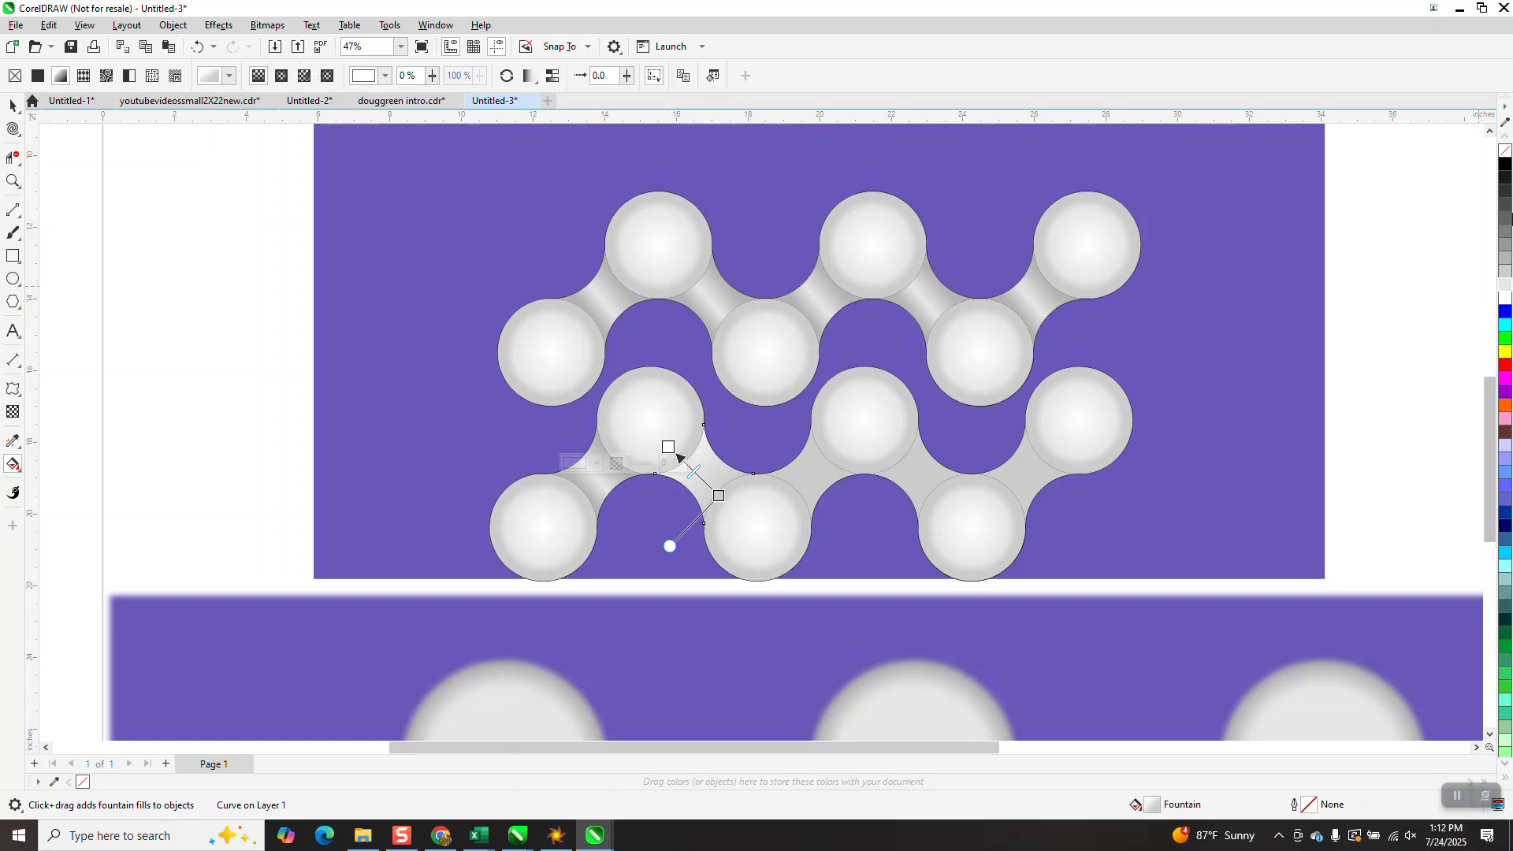
# Step: Color both ends of the second connecting piece's fountain fill medium grey and add a near-white stop midway
pyautogui.moveTo(1504, 248); pyautogui.dragTo(670, 447)
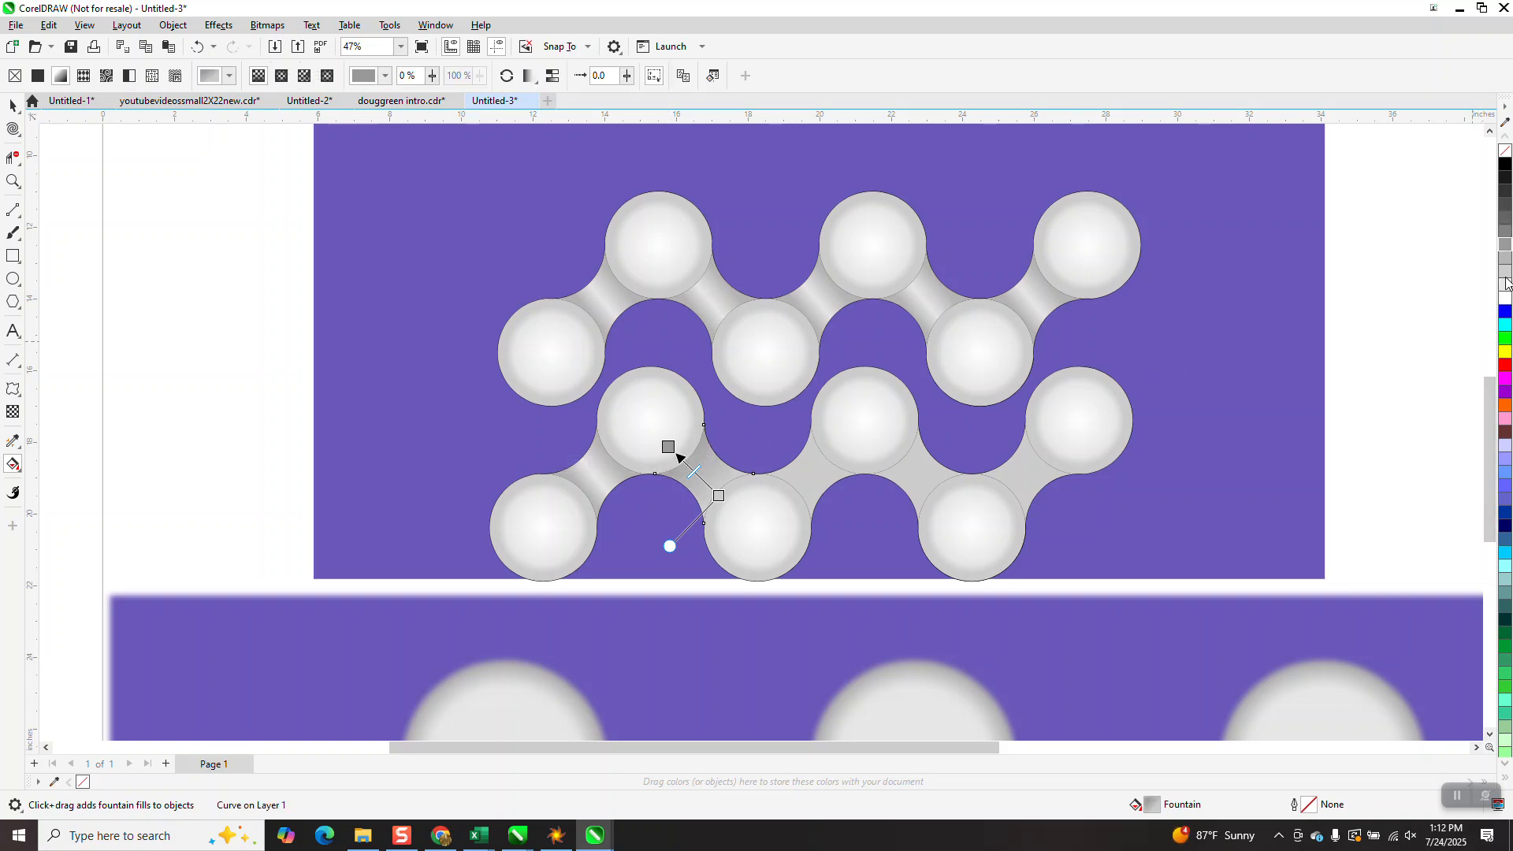
pyautogui.moveTo(1506, 262); pyautogui.dragTo(737, 533)
pyautogui.moveTo(1506, 298); pyautogui.dragTo(725, 502)
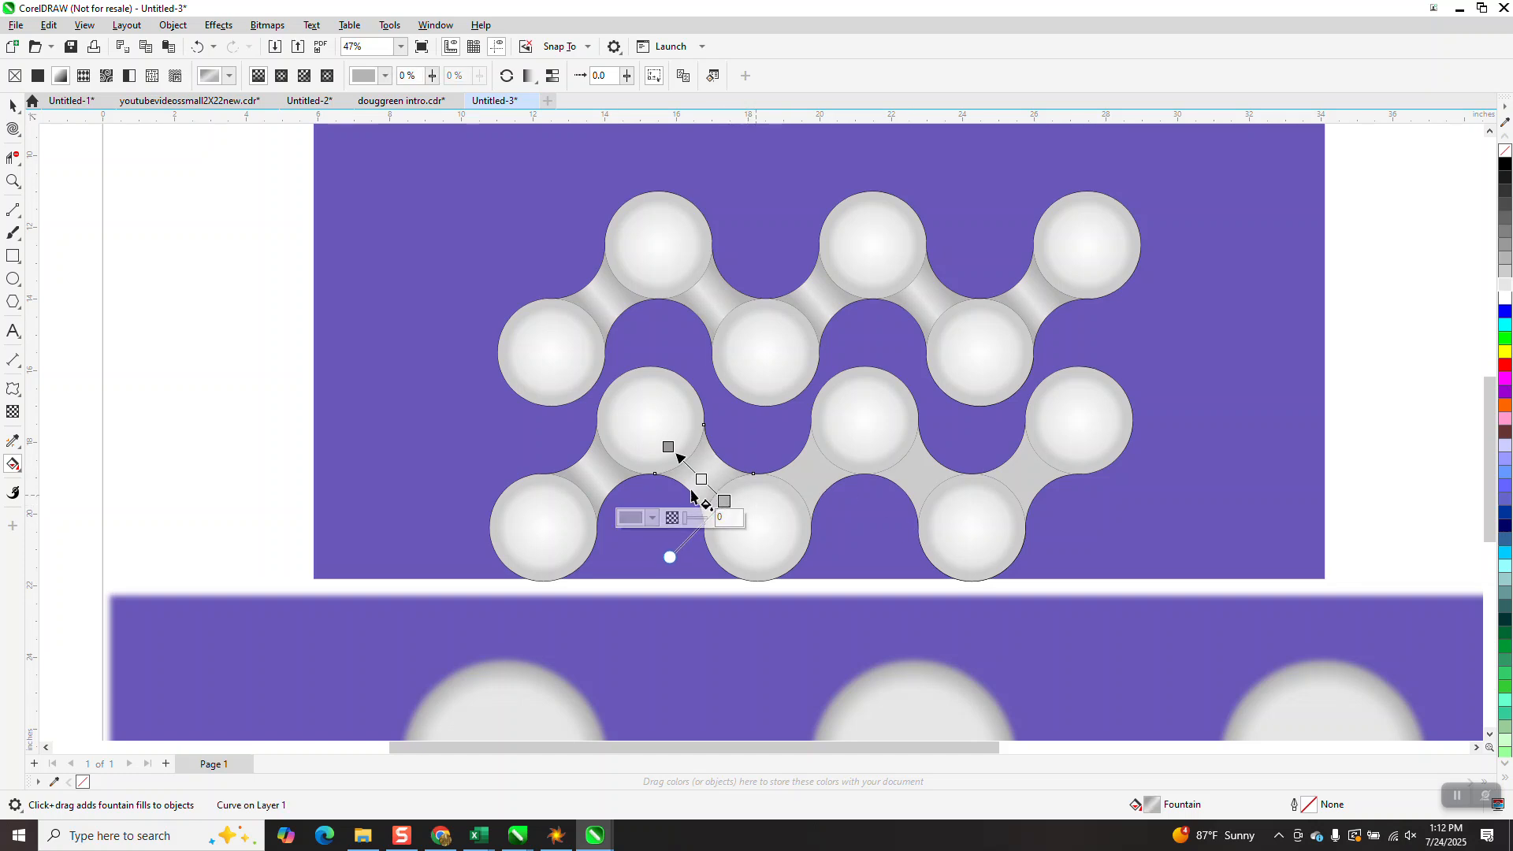
pyautogui.click(12, 104)
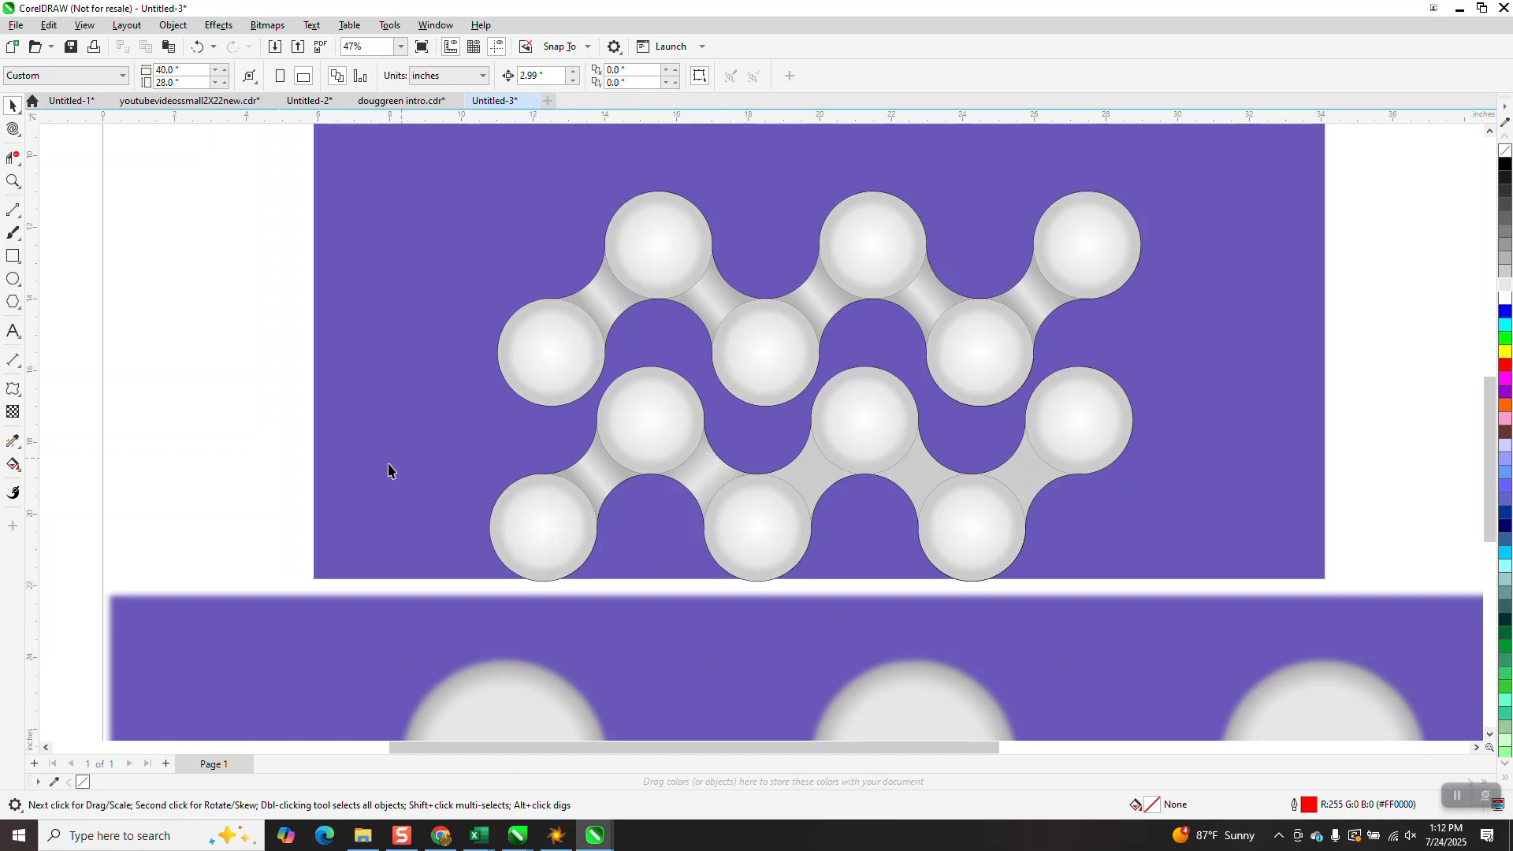
# Step: Copy the second connecting piece's shading to the fourth connecting piece of the lower zigzag with the Attributes Eyedropper
pyautogui.click(14, 467)
pyautogui.click(14, 442)
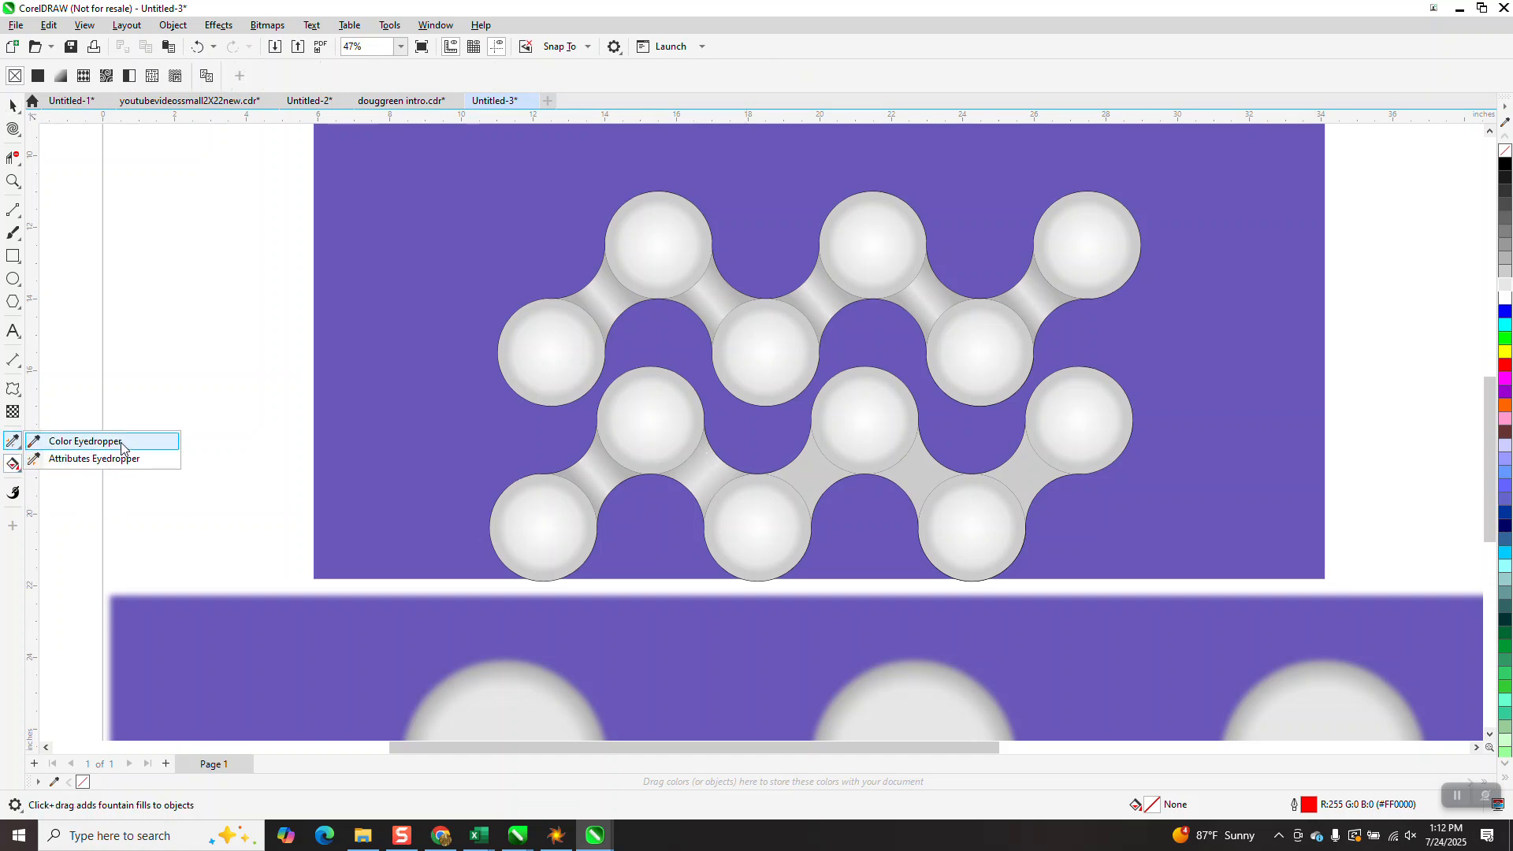
pyautogui.click(94, 459)
pyautogui.click(717, 474)
pyautogui.click(919, 468)
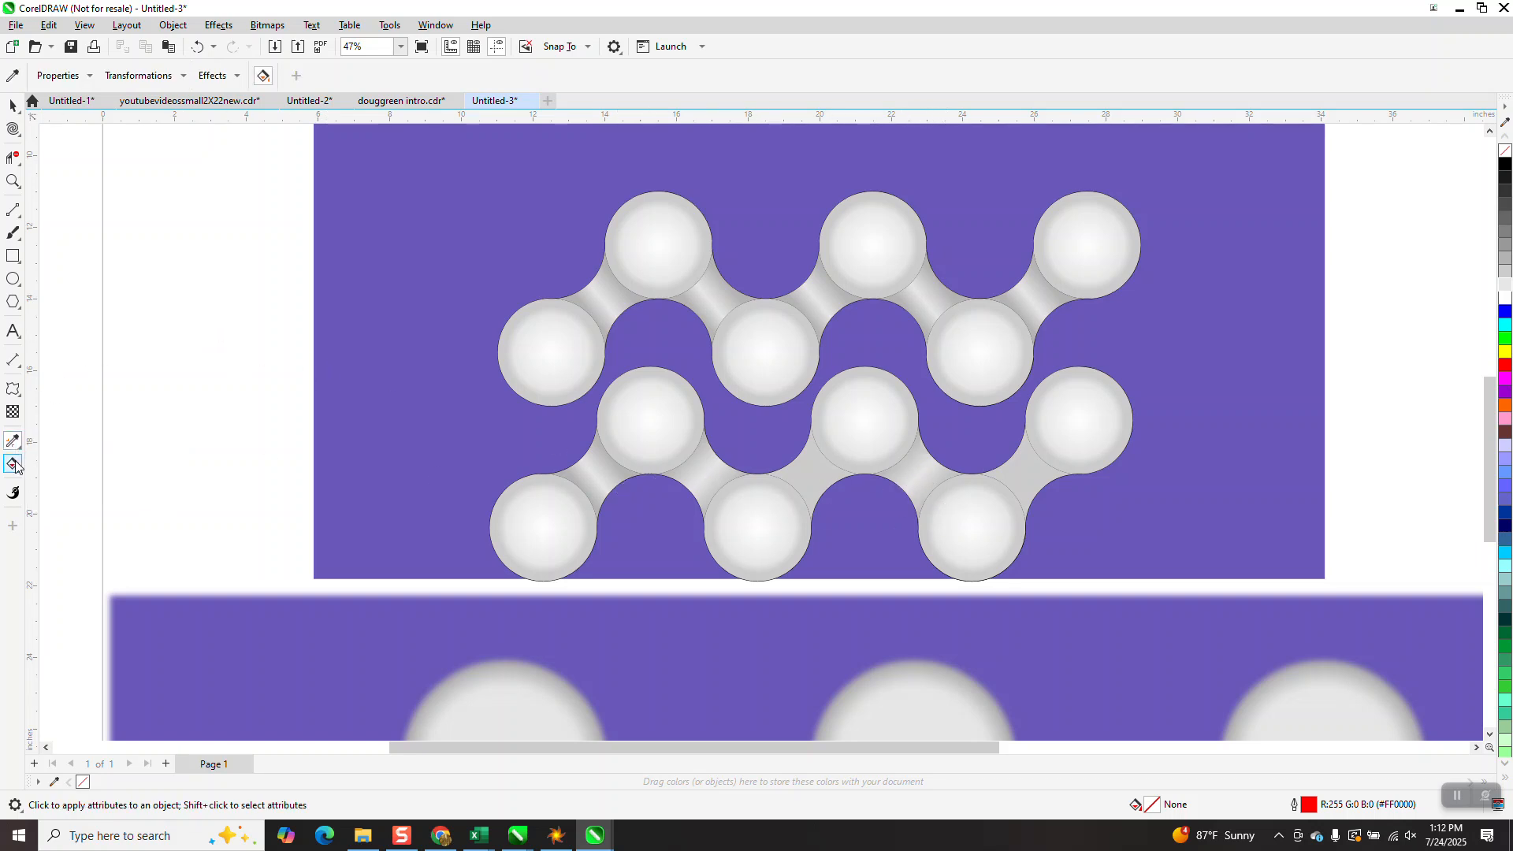
pyautogui.click(13, 105)
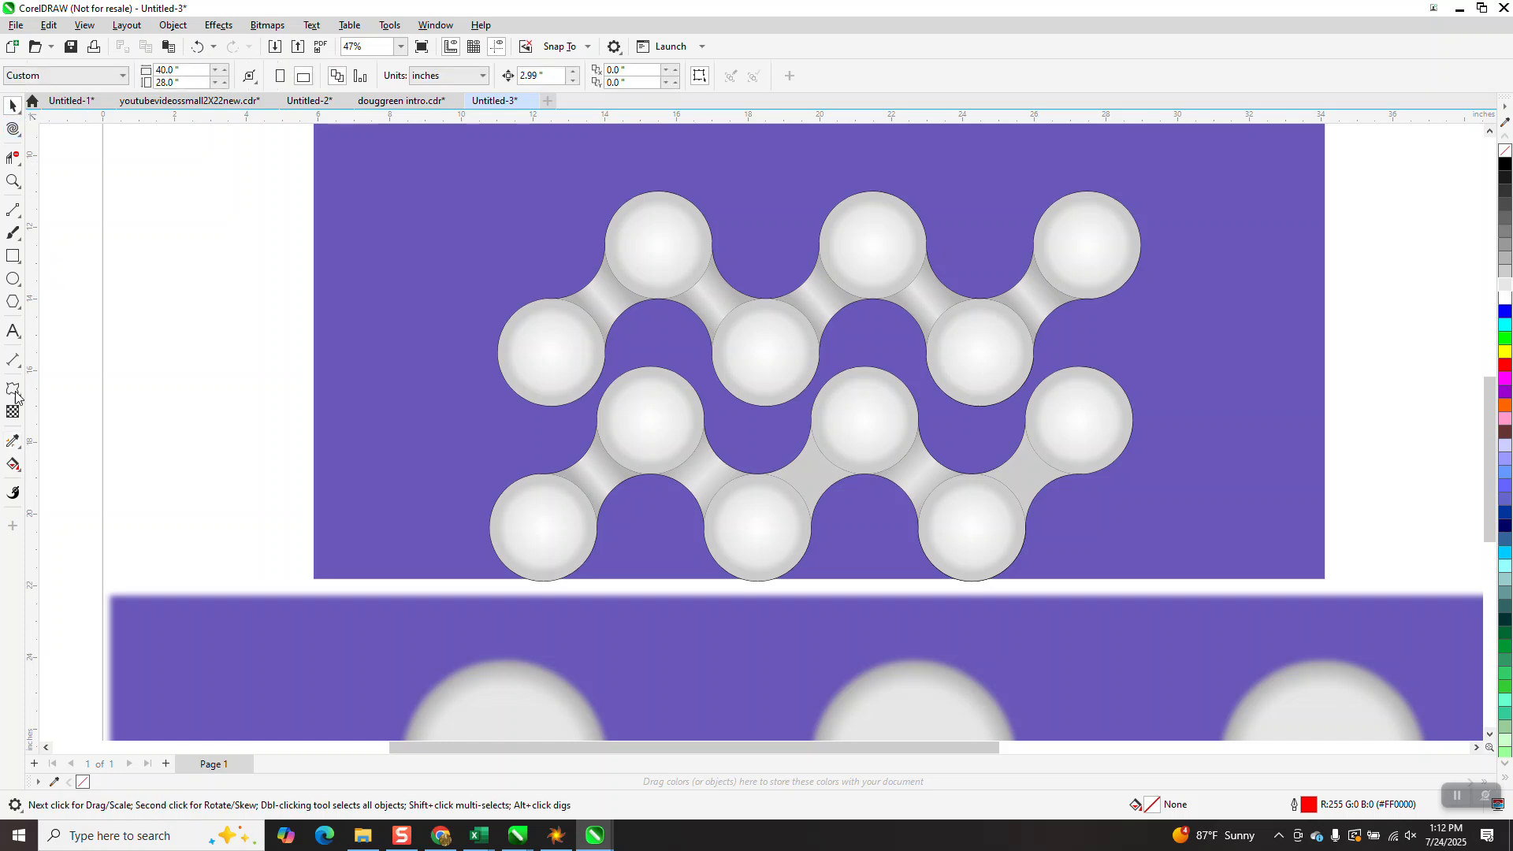
# Step: Copy the first connecting piece's shading to the third and fifth connecting pieces of the lower zigzag with the Attributes Eyedropper
pyautogui.click(13, 441)
pyautogui.click(90, 459)
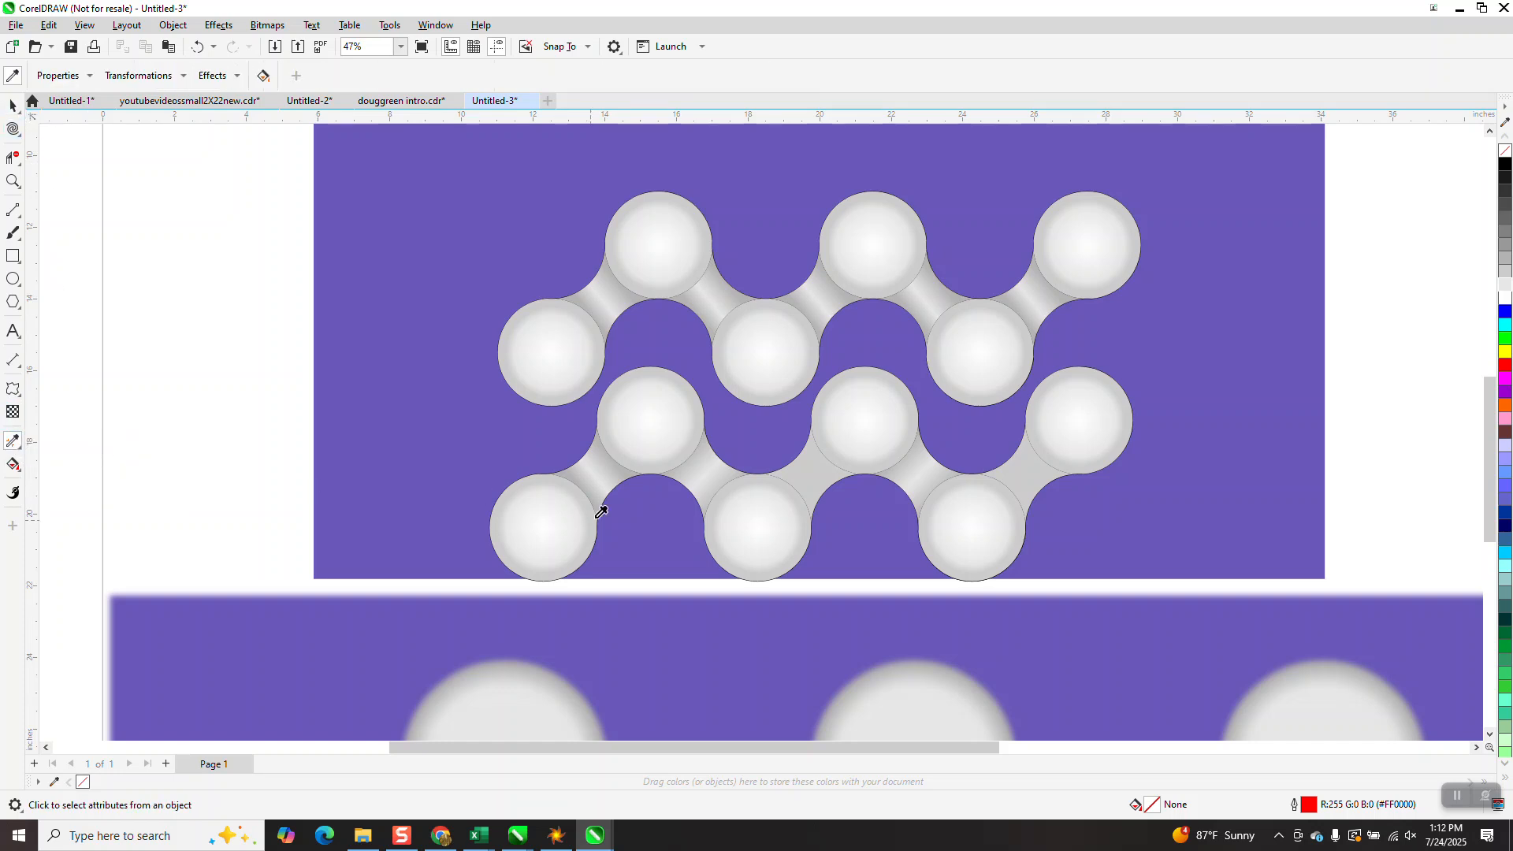
pyautogui.click(605, 476)
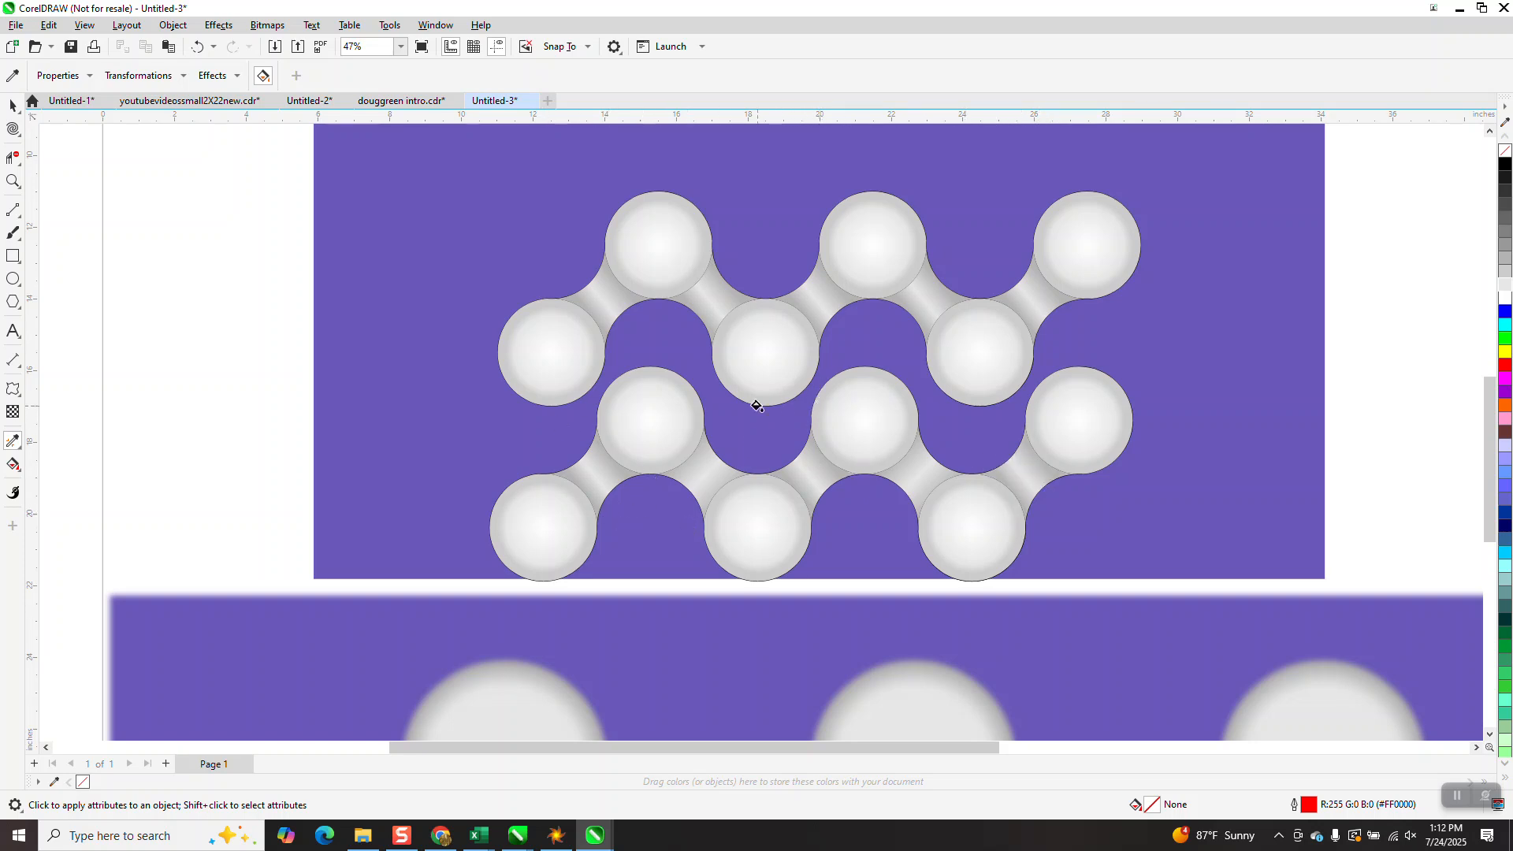
# Step: Delete the entire upper zigzag
pyautogui.click(12, 105)
pyautogui.click(518, 337)
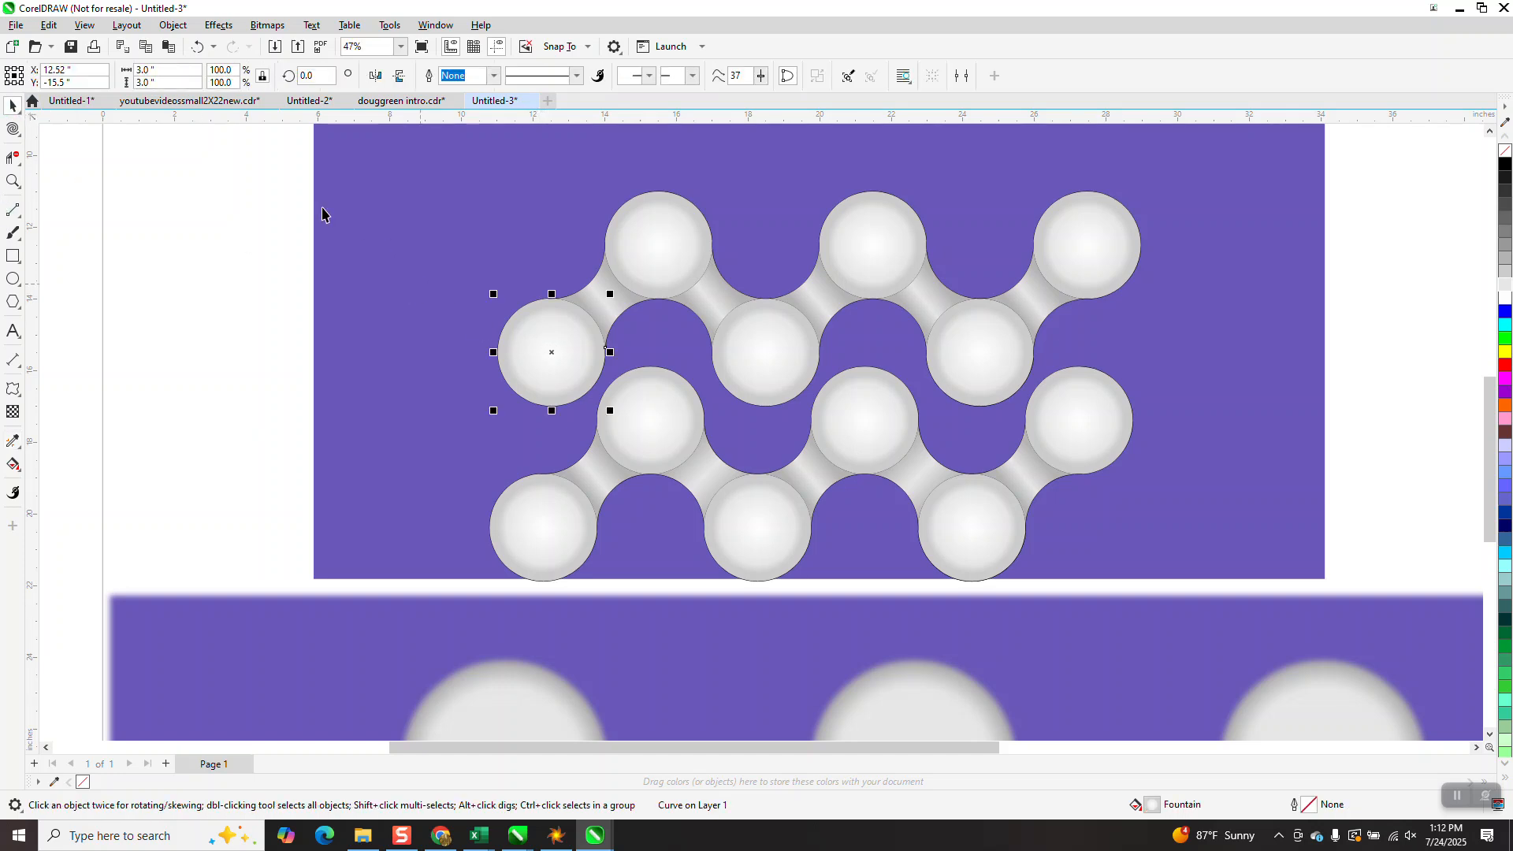
pyautogui.moveTo(282, 174); pyautogui.dragTo(1250, 442)
pyautogui.press('Delete')
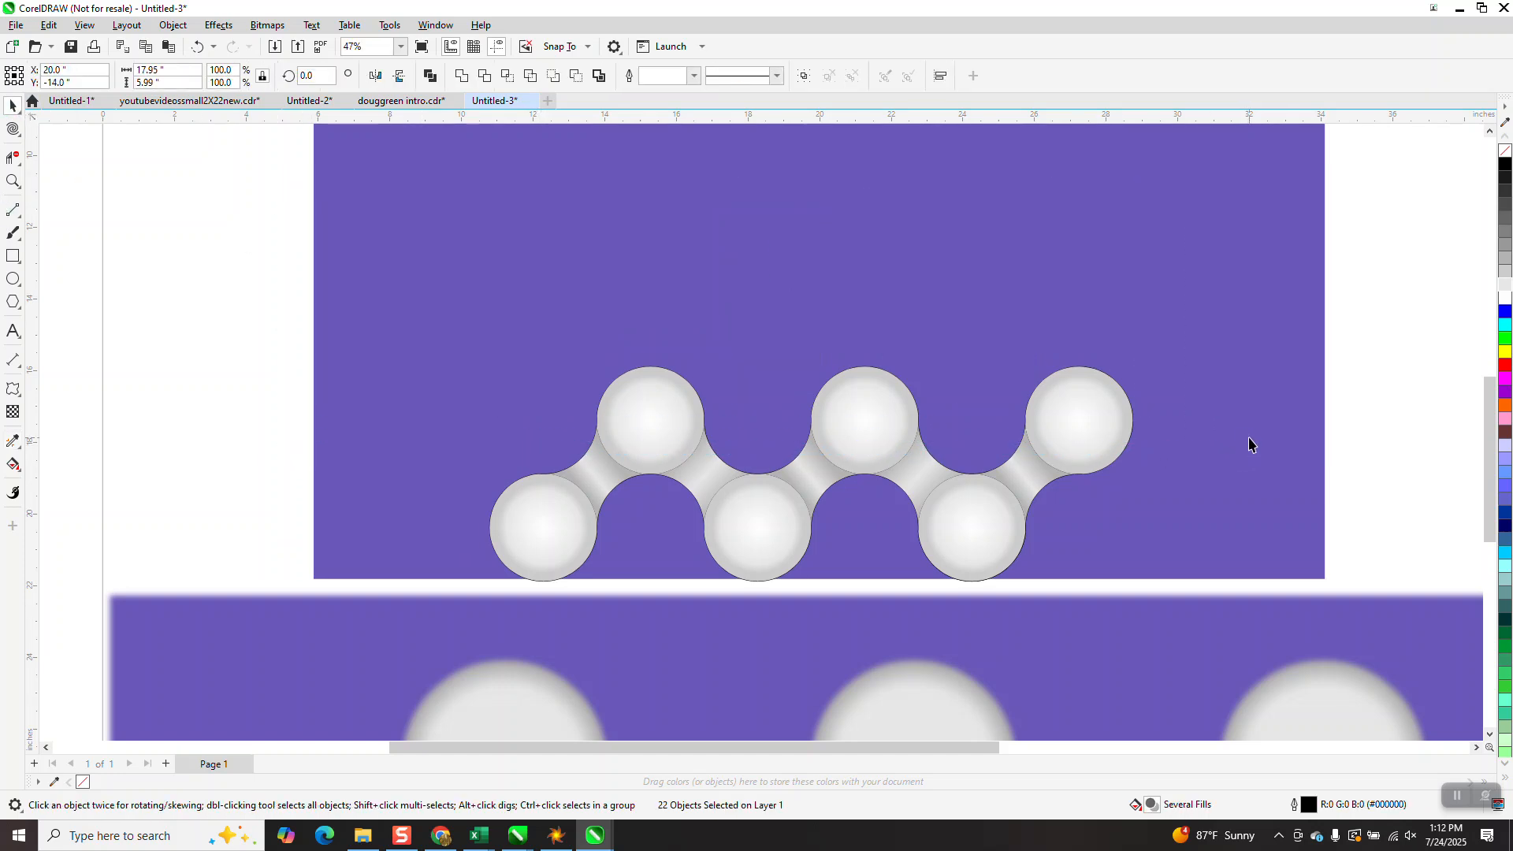
# Step: Remove the outlines from all objects of the remaining zigzag and group them
pyautogui.moveTo(251, 272); pyautogui.dragTo(1384, 625)
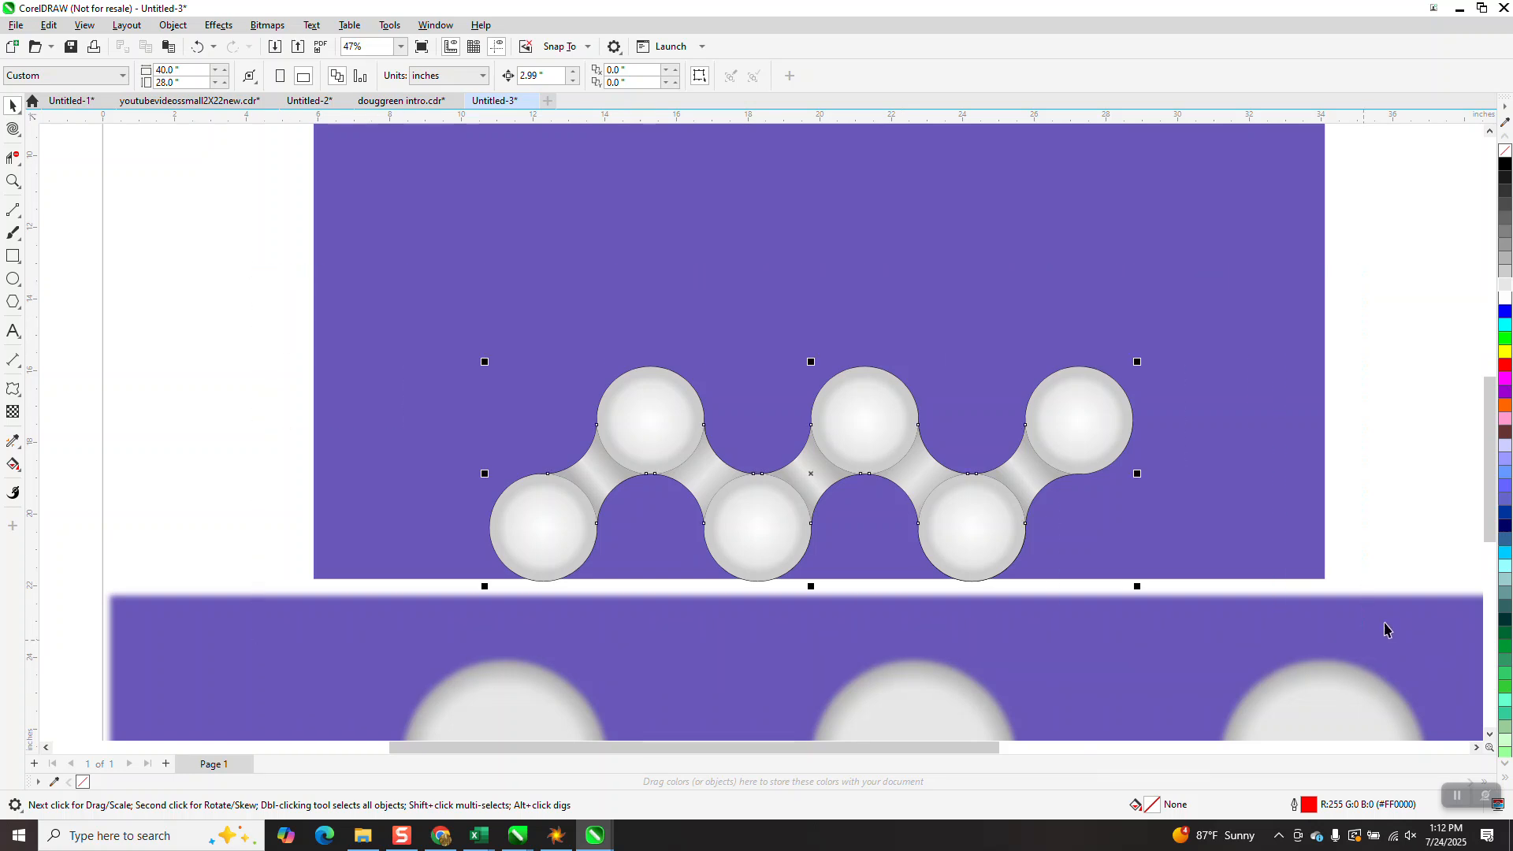
pyautogui.rightClick(1506, 154)
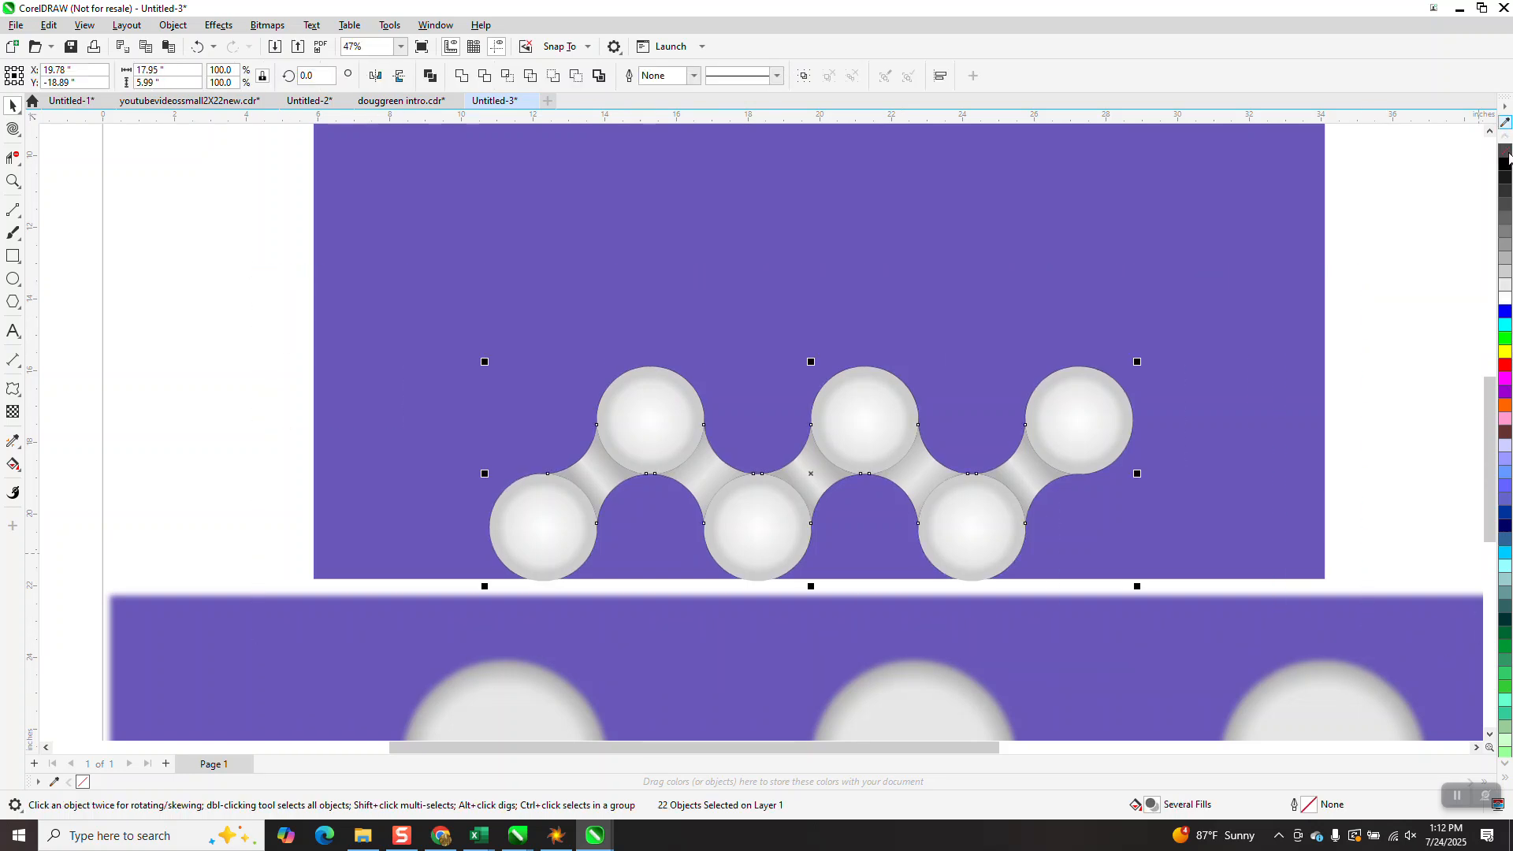
pyautogui.hotkey('ctrl', 'g')
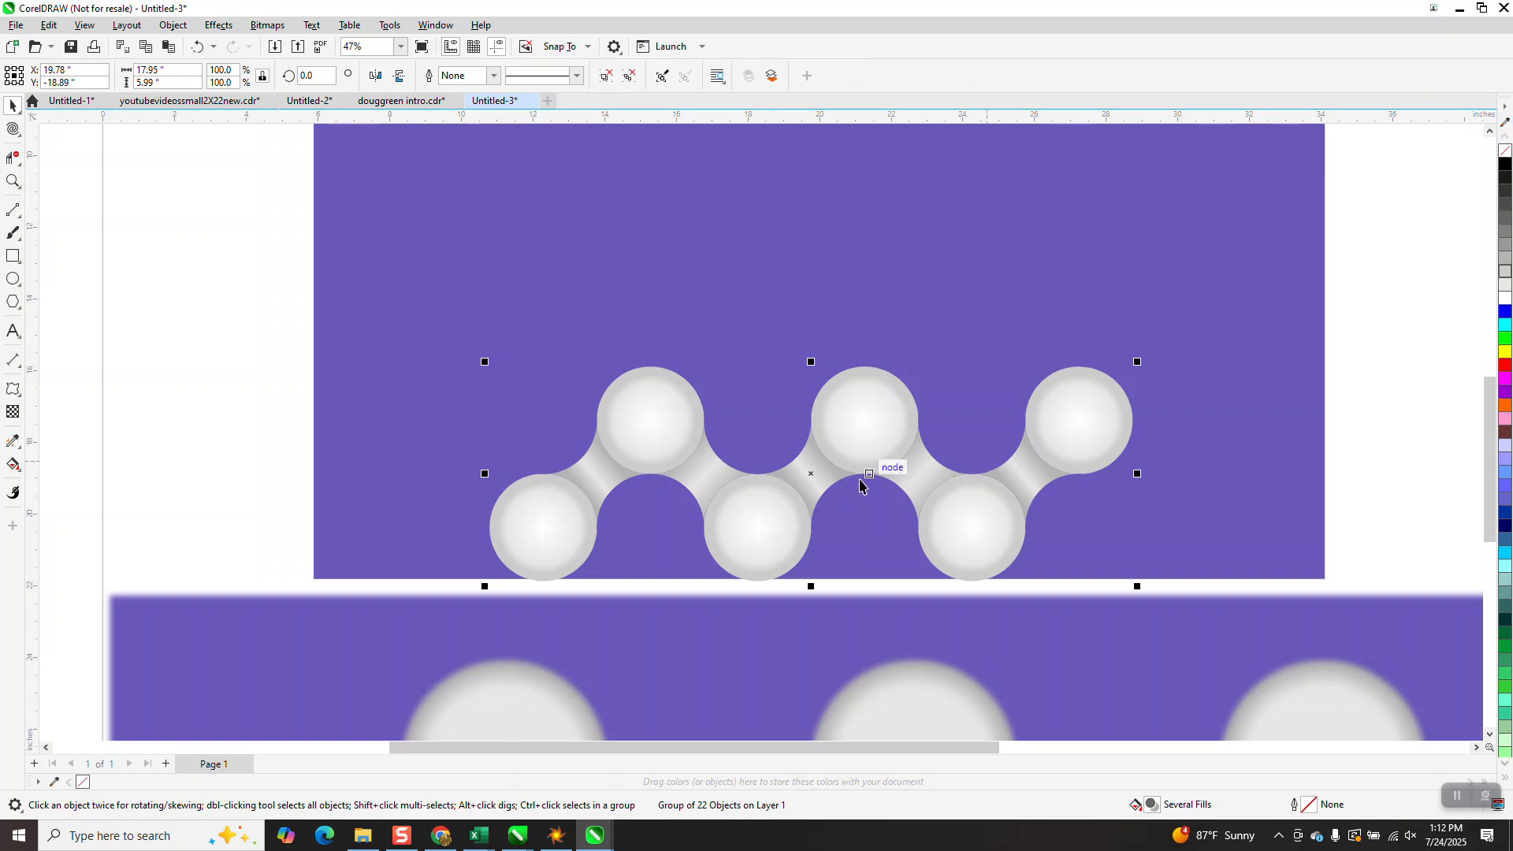
# Step: Move the grouped zigzag up inside the purple rectangle, centered at about X 19.06, Y -15.1 inches, and deselect it
pyautogui.moveTo(808, 476); pyautogui.dragTo(783, 340)
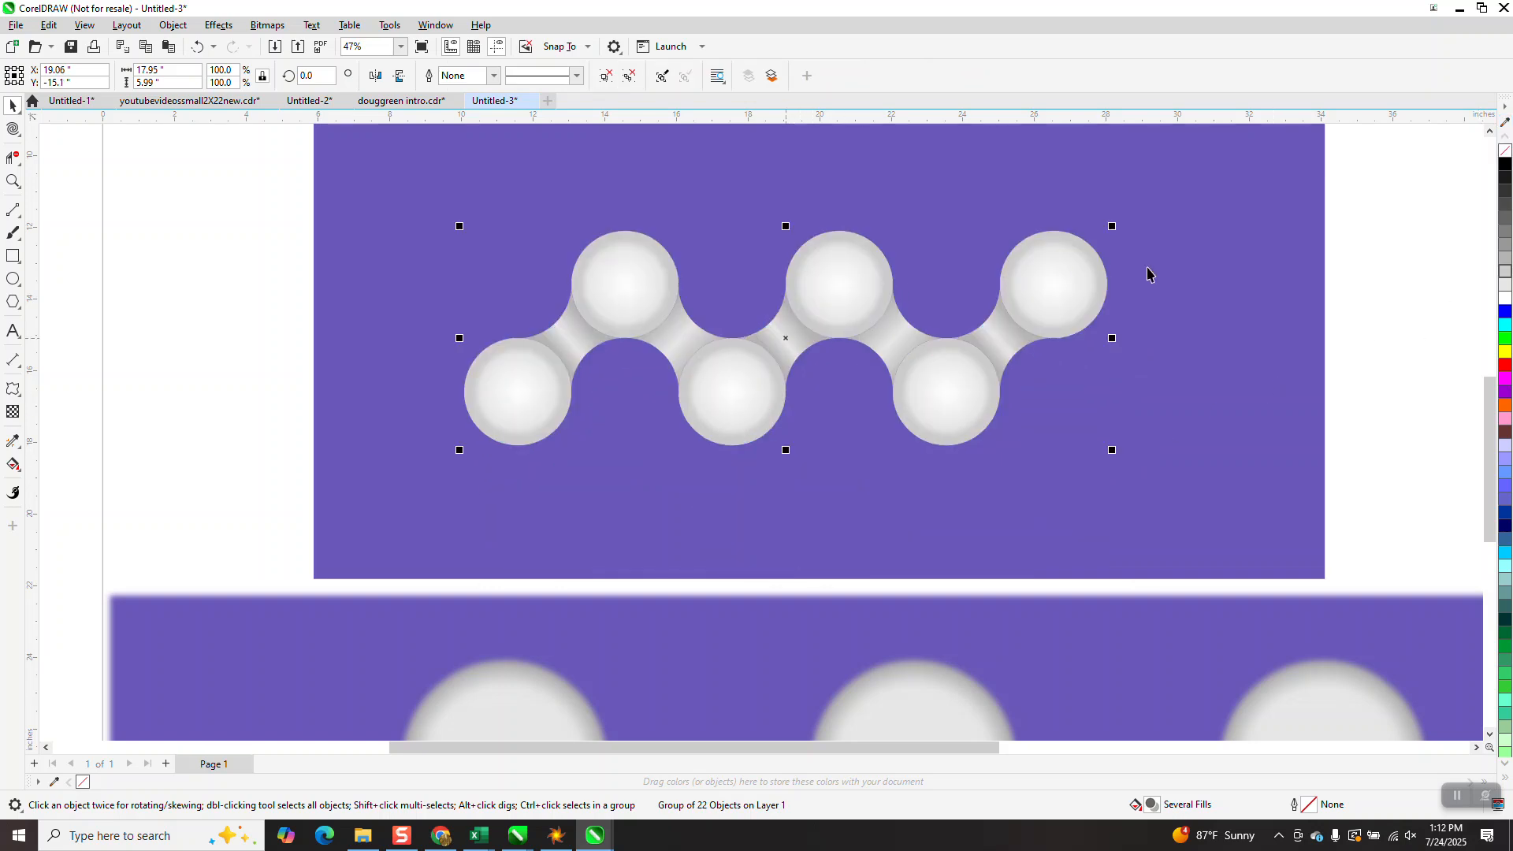
pyautogui.click(1443, 262)
# Step: Examine the shading of the finished zigzag up close and compare it with the blurred reference image below
pyautogui.scroll(-3, 1138, 233)
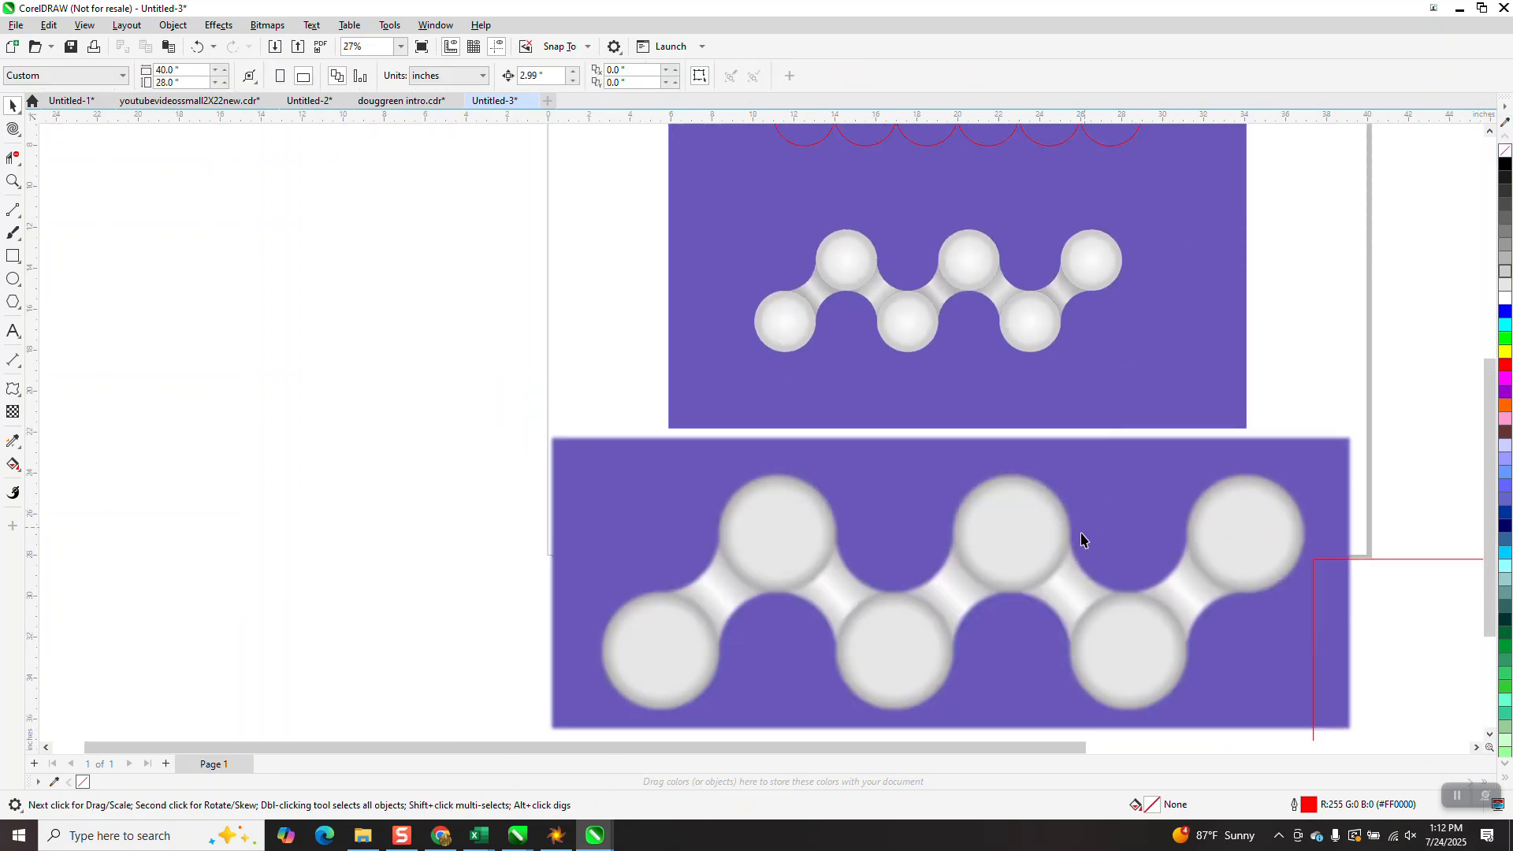
pyautogui.click(12, 182)
pyautogui.moveTo(702, 283); pyautogui.dragTo(921, 422)
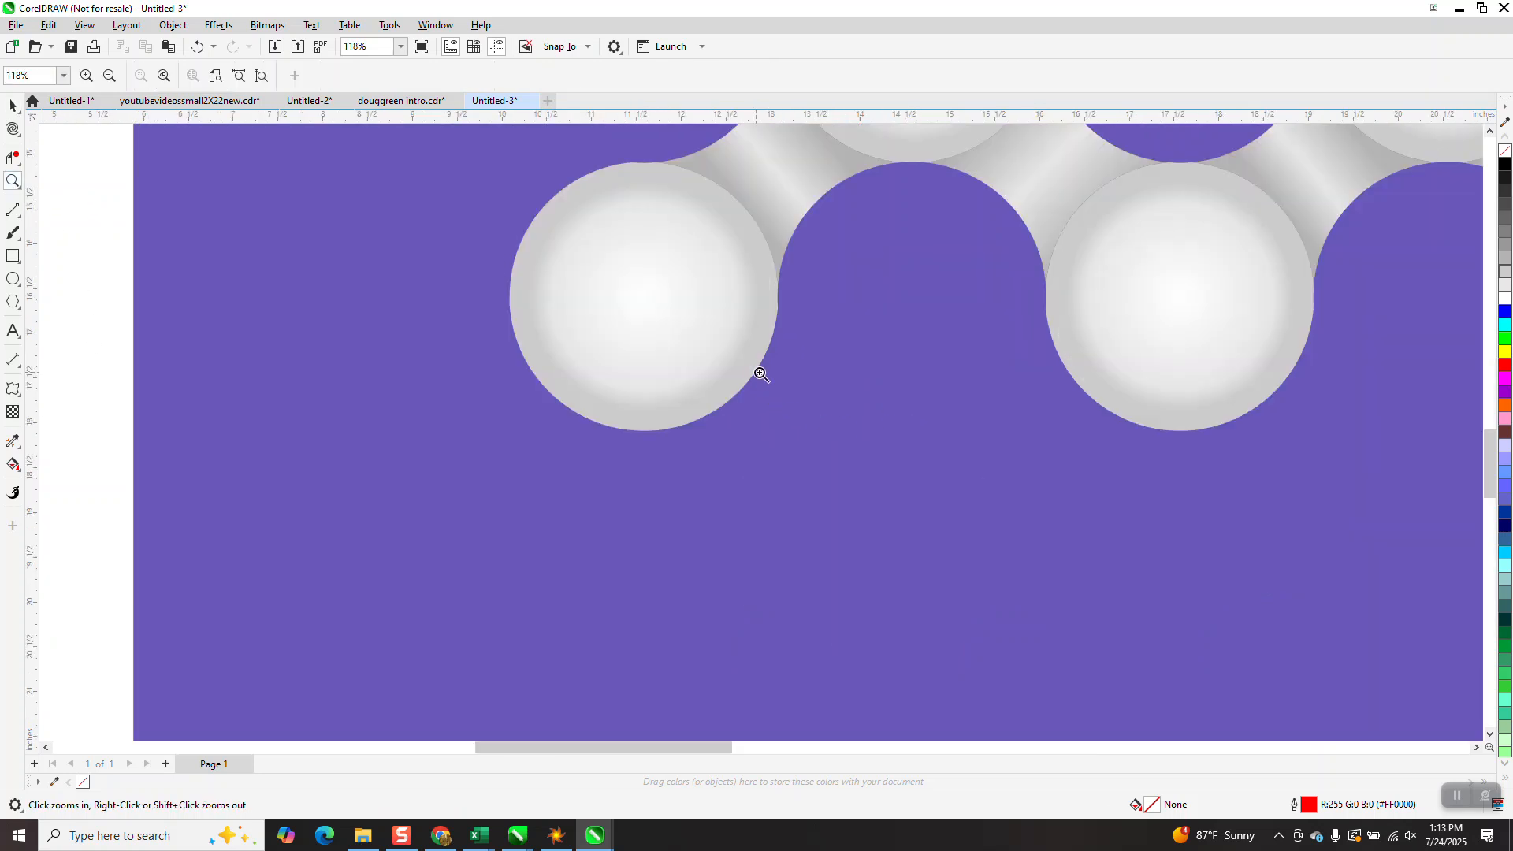
pyautogui.scroll(-5, 676, 298)
pyautogui.moveTo(830, 473); pyautogui.dragTo(1077, 629)
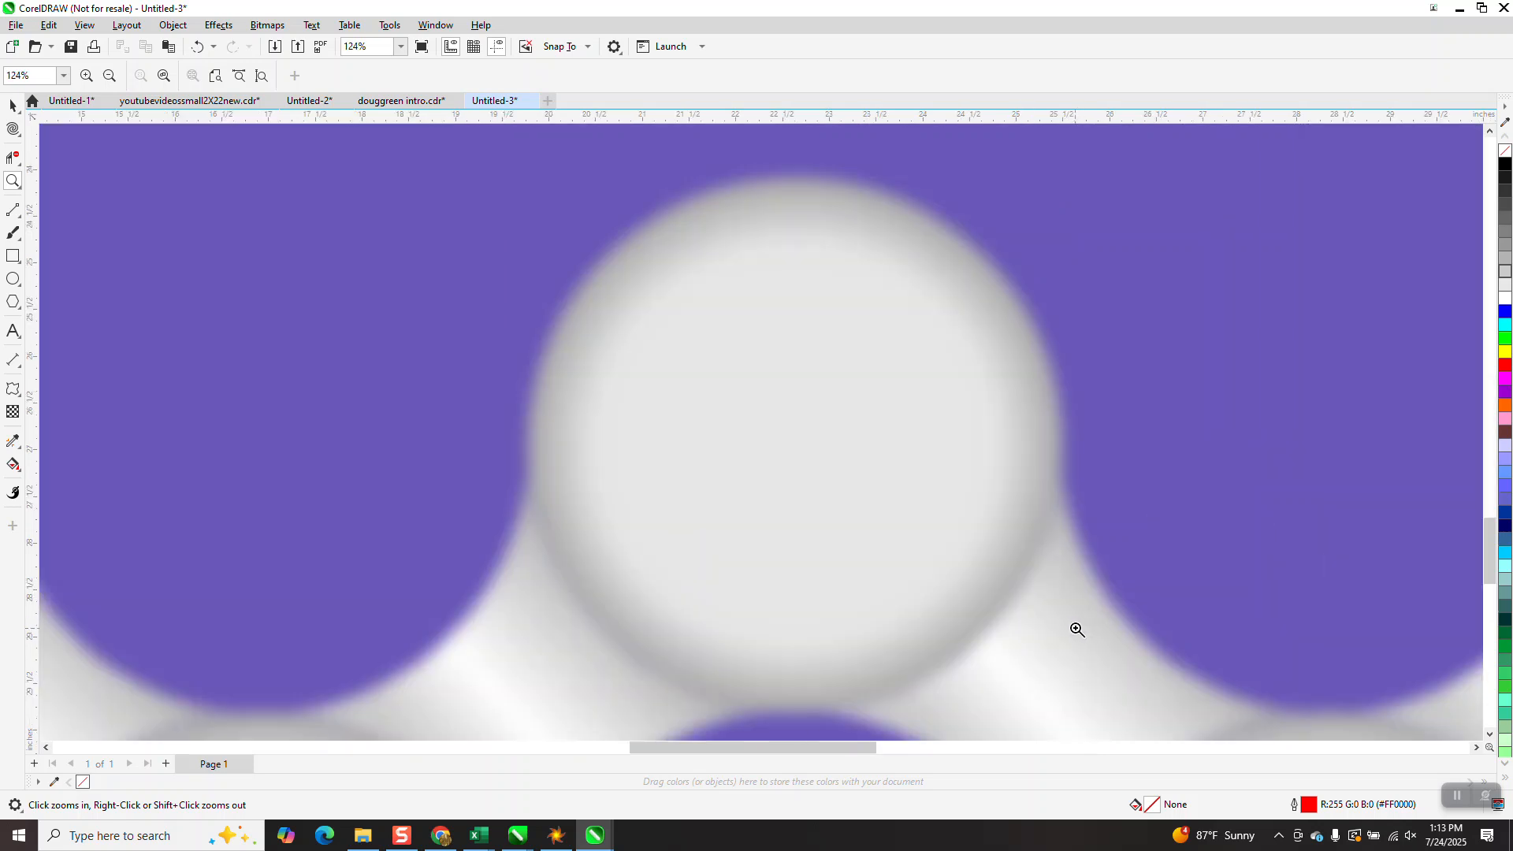
pyautogui.scroll(-5, 943, 560)
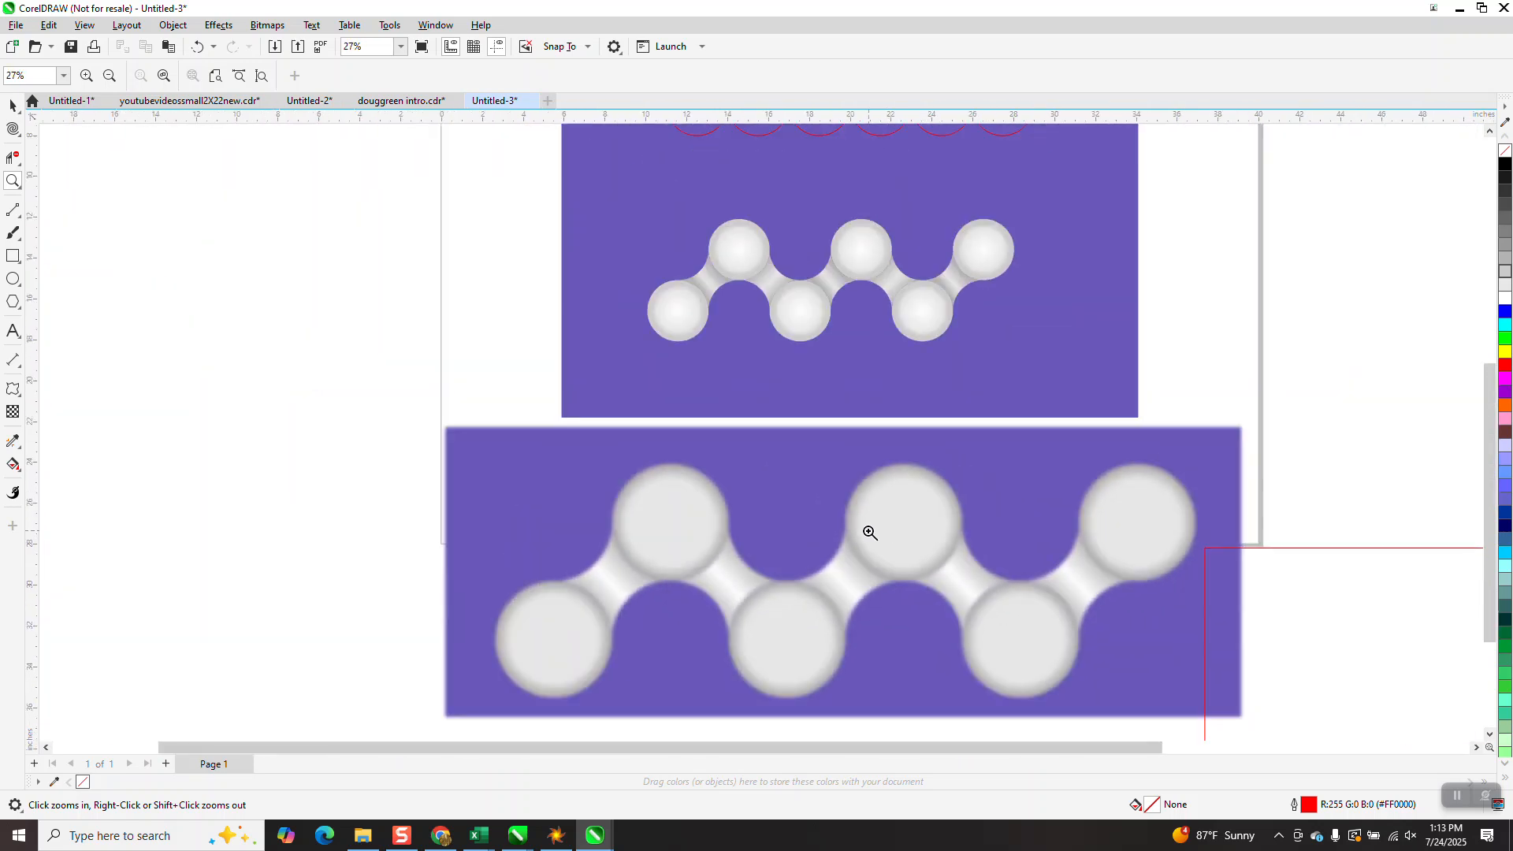
pyautogui.scroll(-1, 871, 534)
pyautogui.scroll(-1, 861, 529)
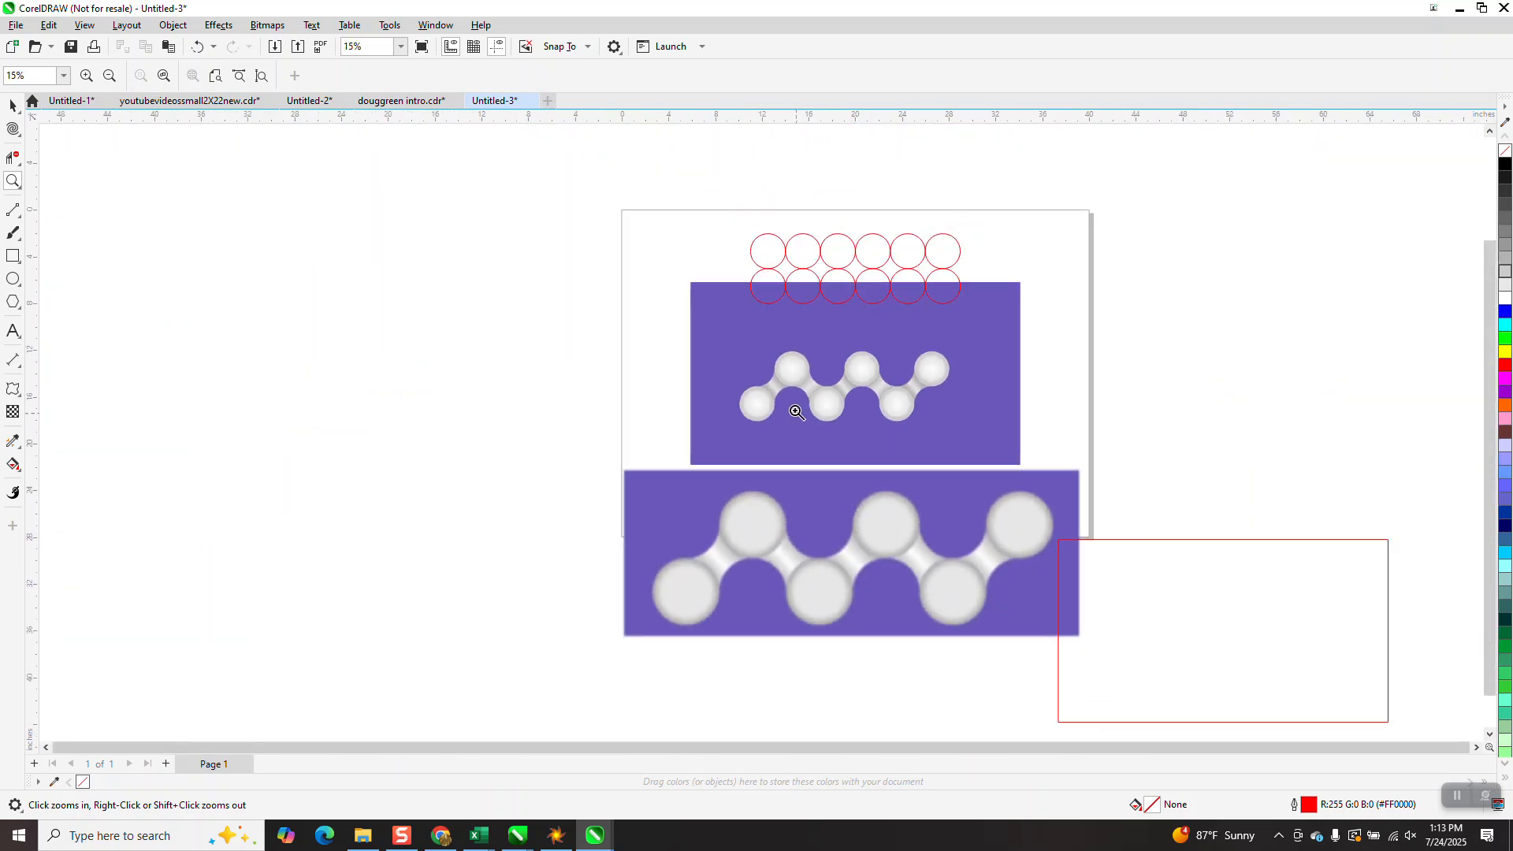
pyautogui.moveTo(741, 358); pyautogui.dragTo(959, 447)
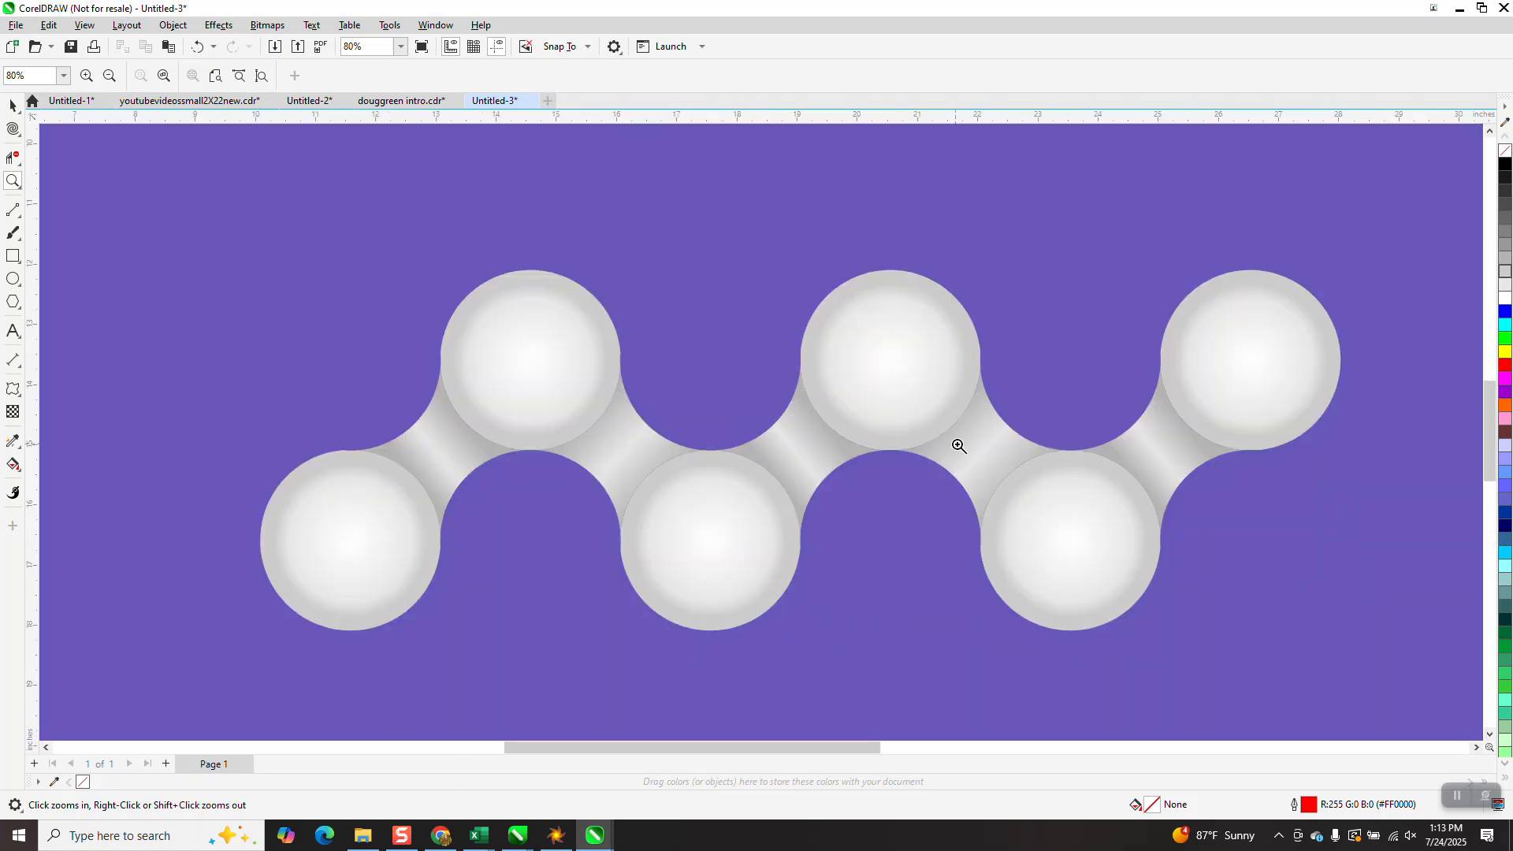
pyautogui.scroll(-3, 963, 441)
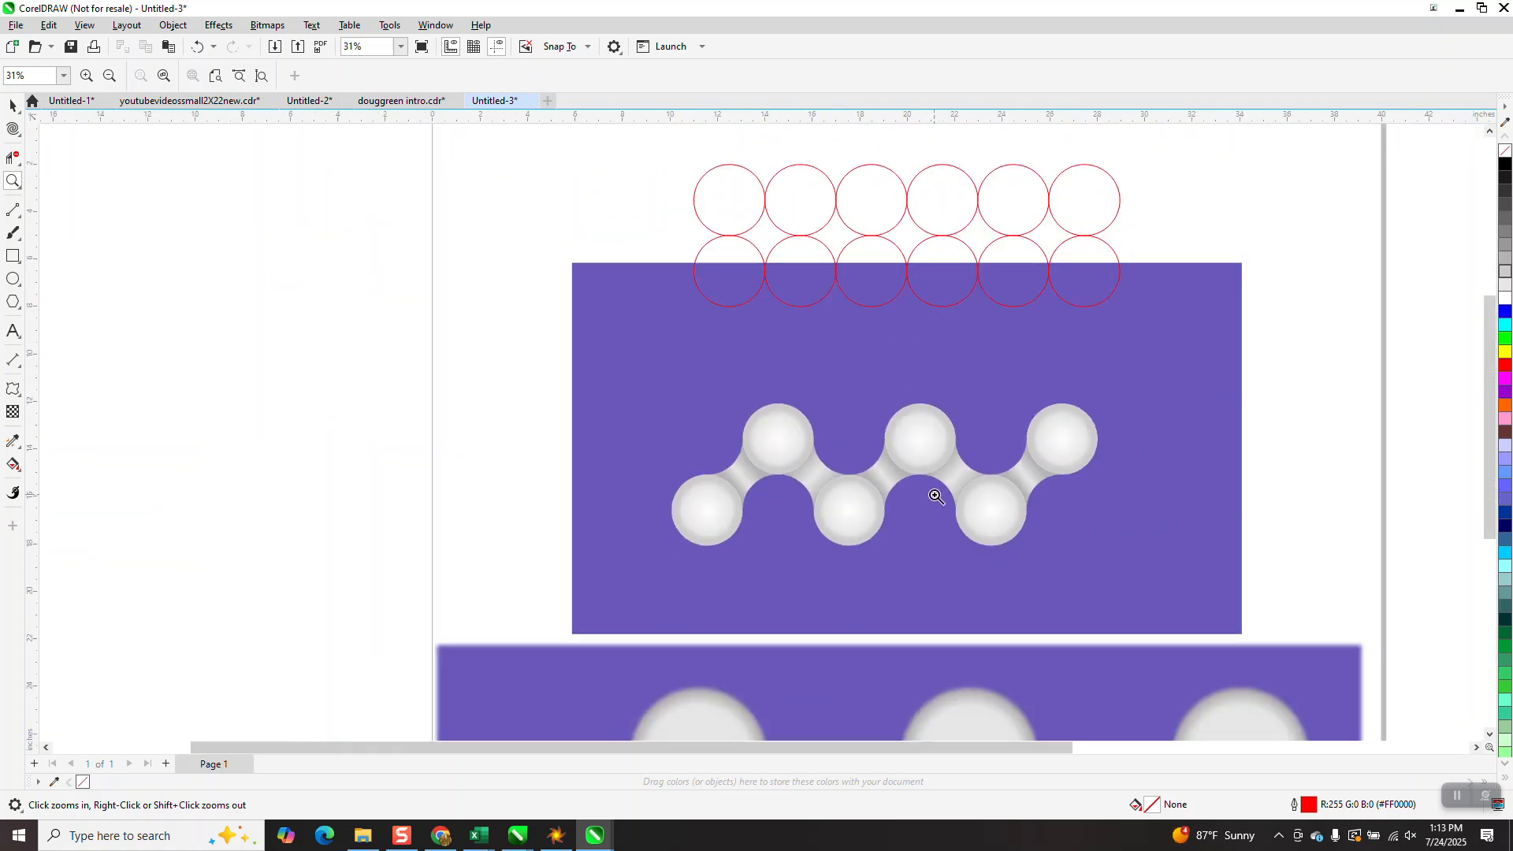